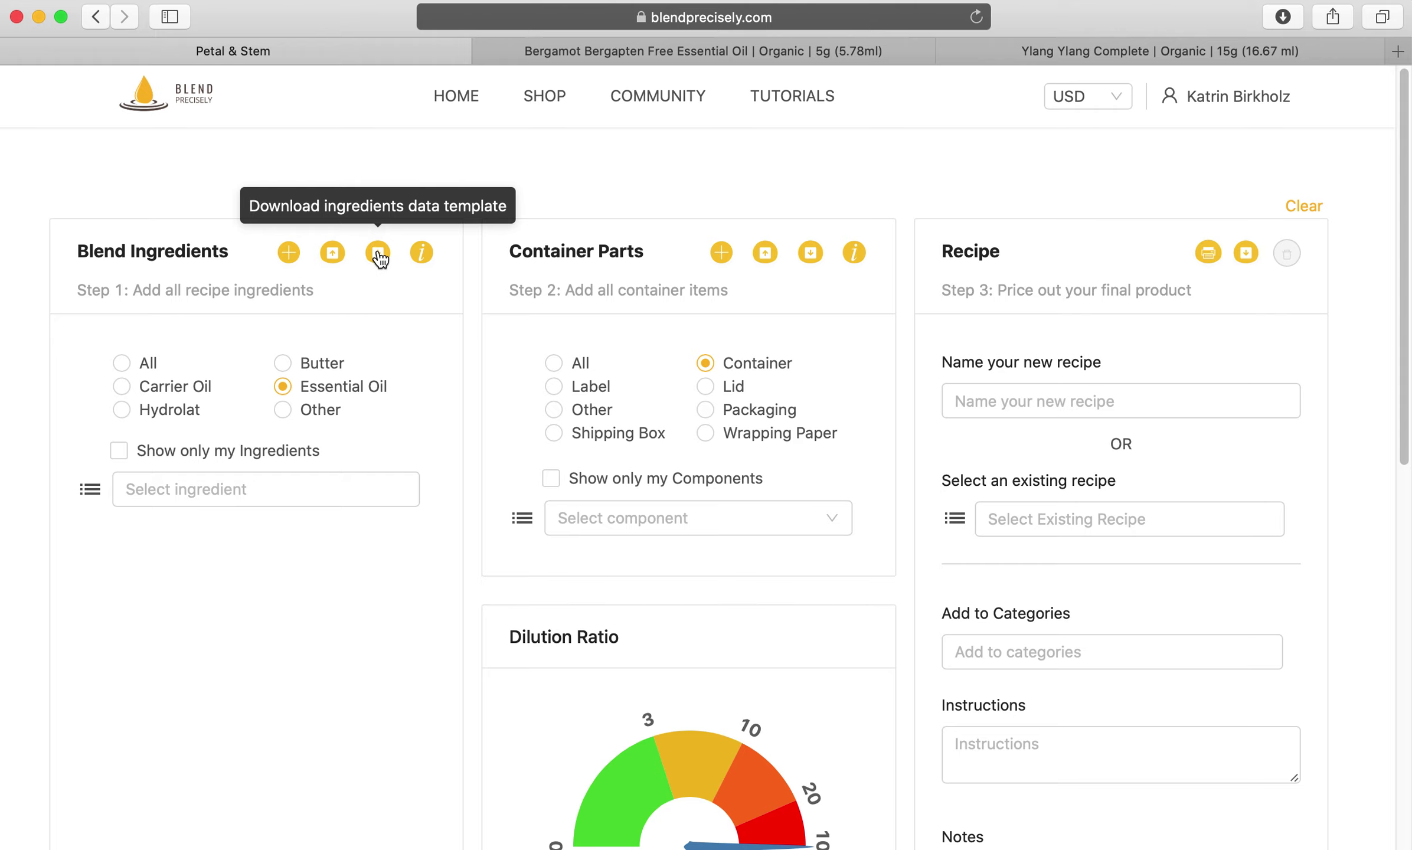
Download the blank ingredients data template from the Blend Ingredients panel.
{"action": "left_click", "coordinate": [380, 257]}
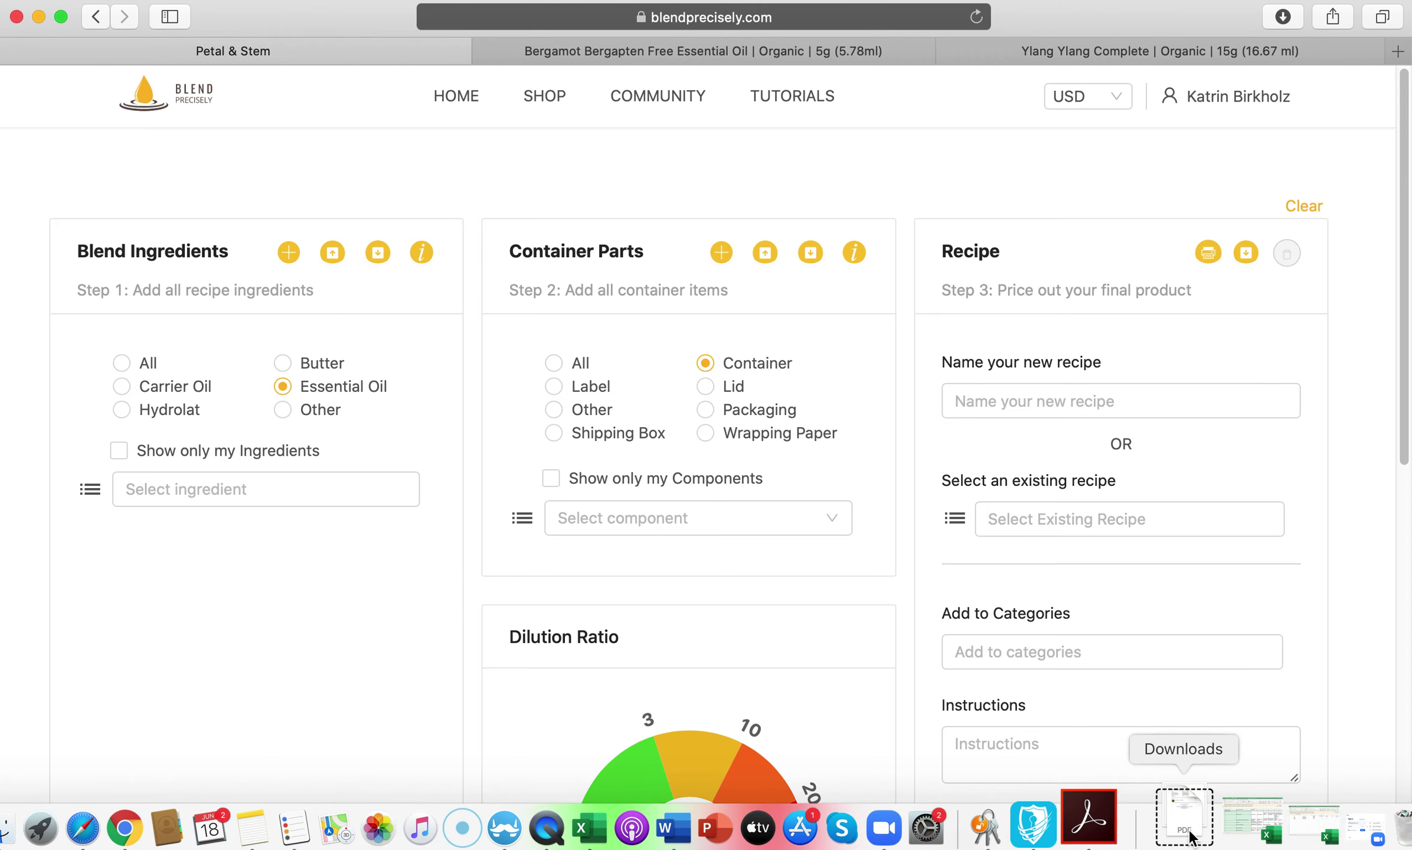
Open ingredients_template_9.xlsx in Excel from the Dock's Downloads stack.
{"action": "left_click", "coordinate": [1187, 836]}
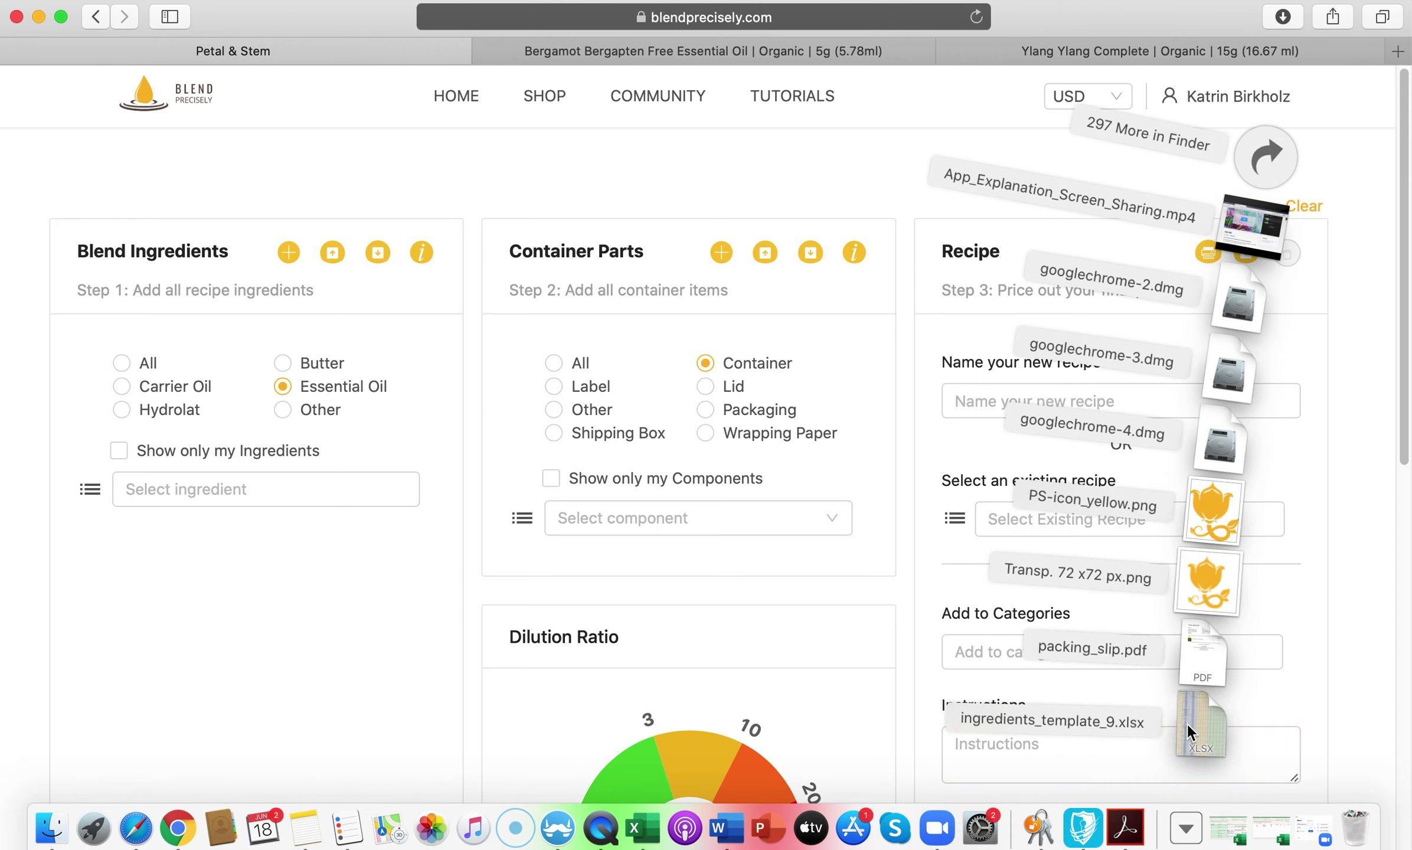
{"action": "left_click", "coordinate": [1187, 731]}
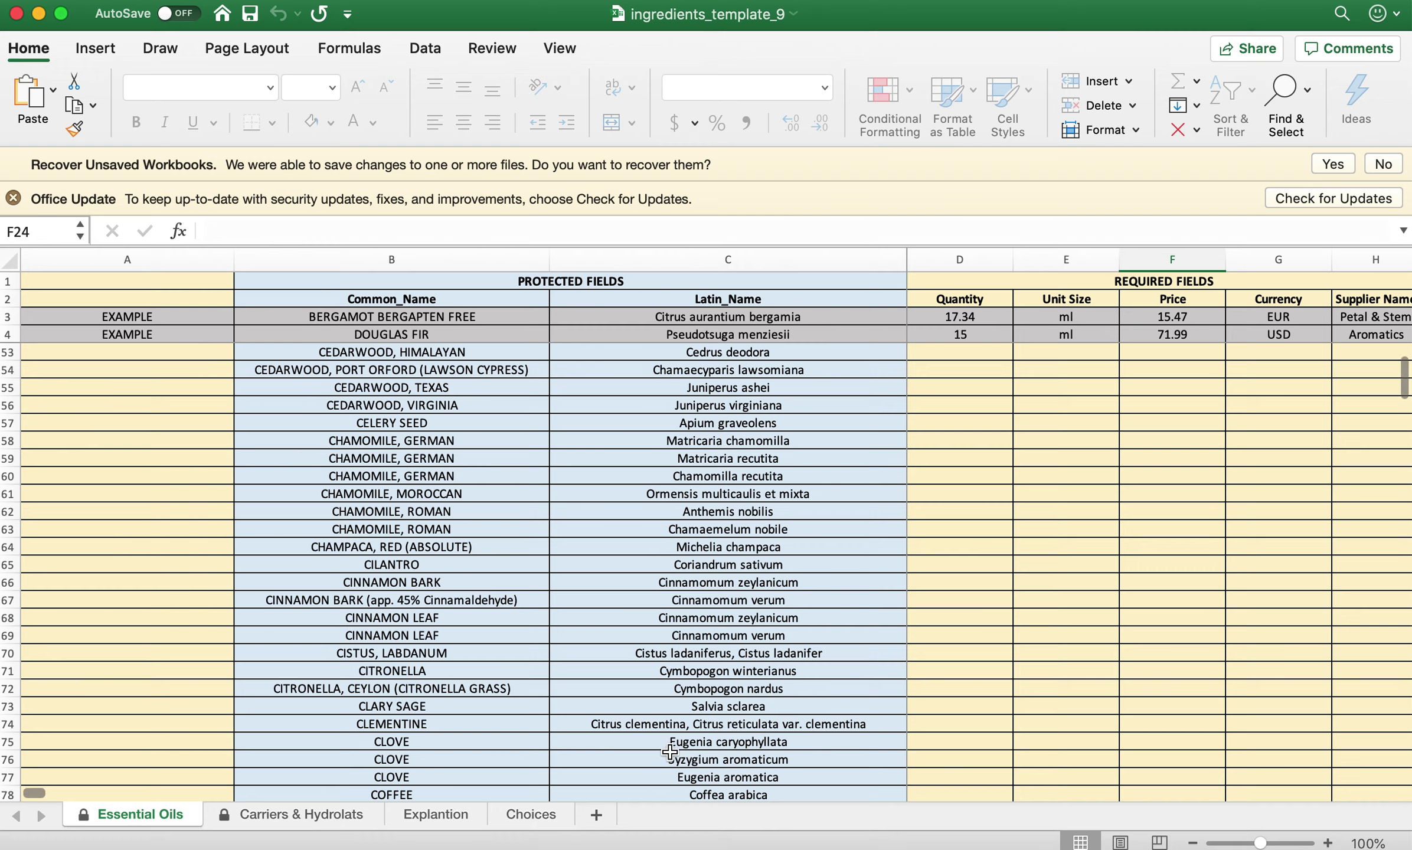
{"action": "left_click", "coordinate": [1032, 685]}
{"action": "key", "text": "Tab"}
{"action": "key", "text": "Tab"}
{"action": "key", "text": "Tab"}
{"action": "key", "text": "Tab"}
{"action": "key", "text": "Tab"}
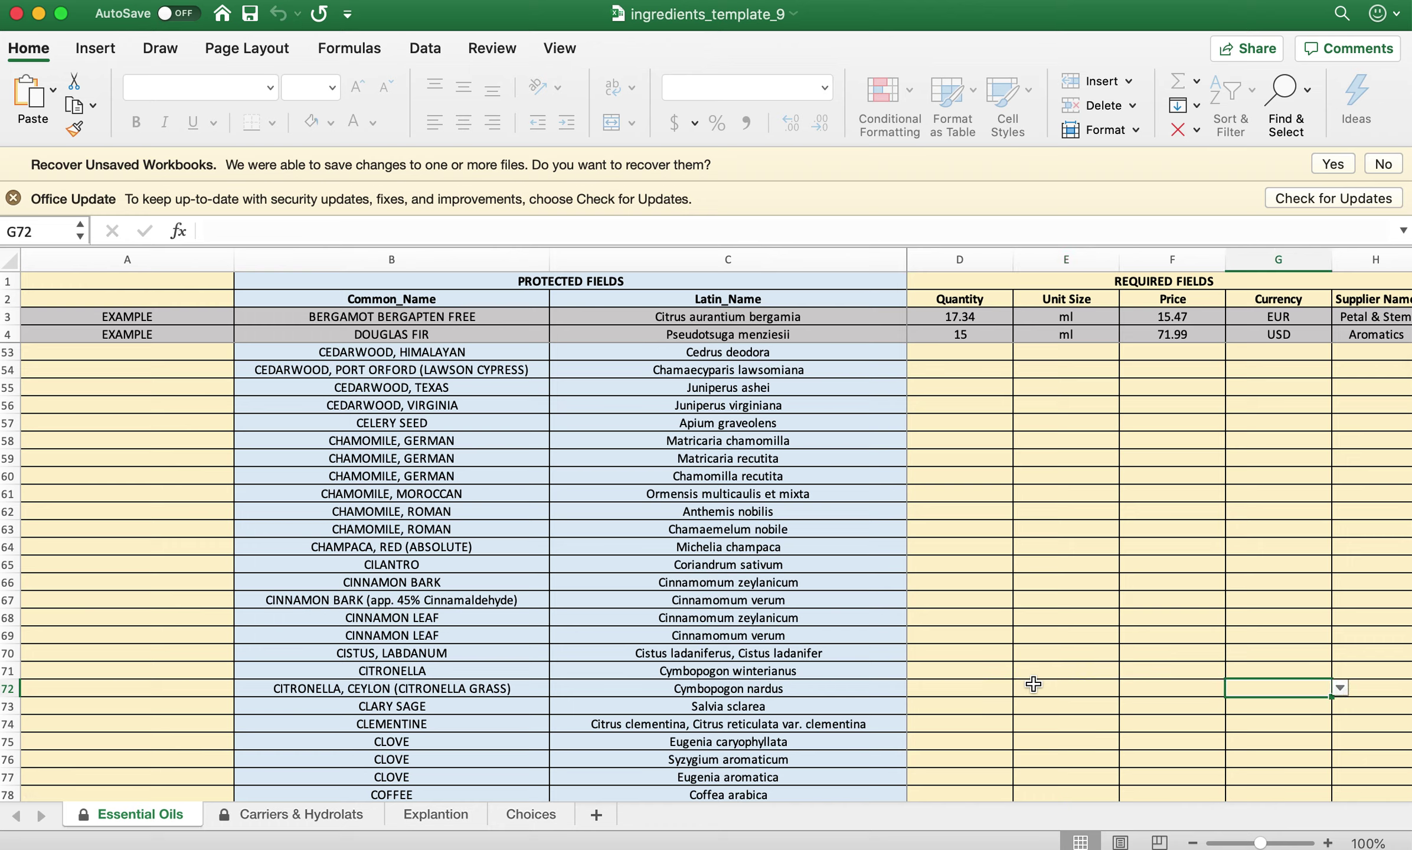
{"action": "key", "text": "shift+Tab"}
{"action": "key", "text": "shift+Tab"}
{"action": "key", "text": "shift+Tab"}
{"action": "key", "text": "shift+Tab"}
{"action": "key", "text": "shift+Tab"}
{"action": "key", "text": "shift+Tab"}
{"action": "key", "text": "shift+Tab"}
{"action": "key", "text": "shift+Tab"}
{"action": "key", "text": "shift+Tab"}
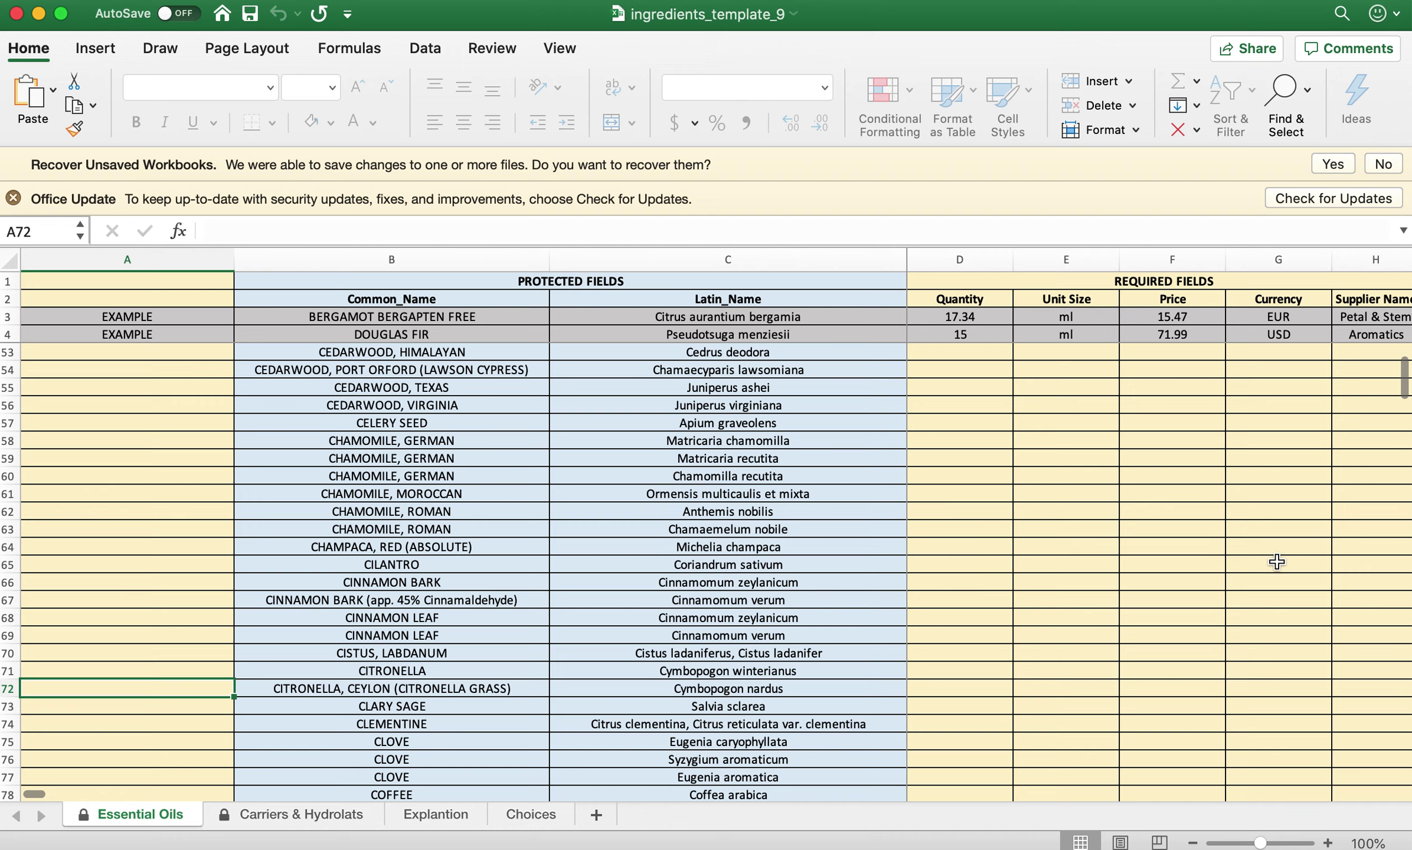
{"action": "left_click", "coordinate": [1231, 702]}
{"action": "key", "text": "Tab"}
{"action": "key", "text": "Tab"}
{"action": "key", "text": "Tab"}
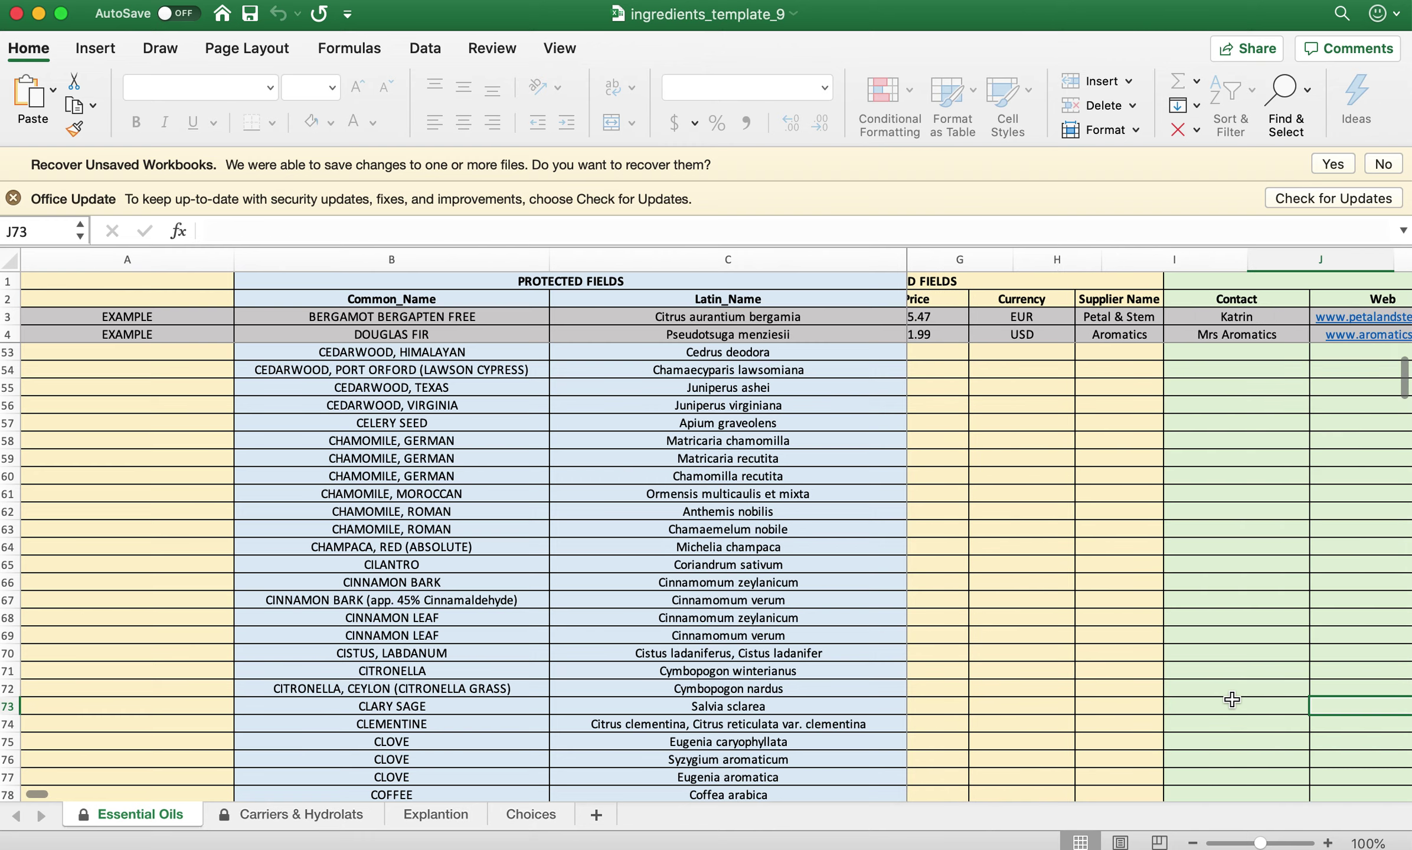
{"action": "key", "text": "Tab"}
{"action": "key", "text": "Tab"}
{"action": "key", "text": "Tab"}
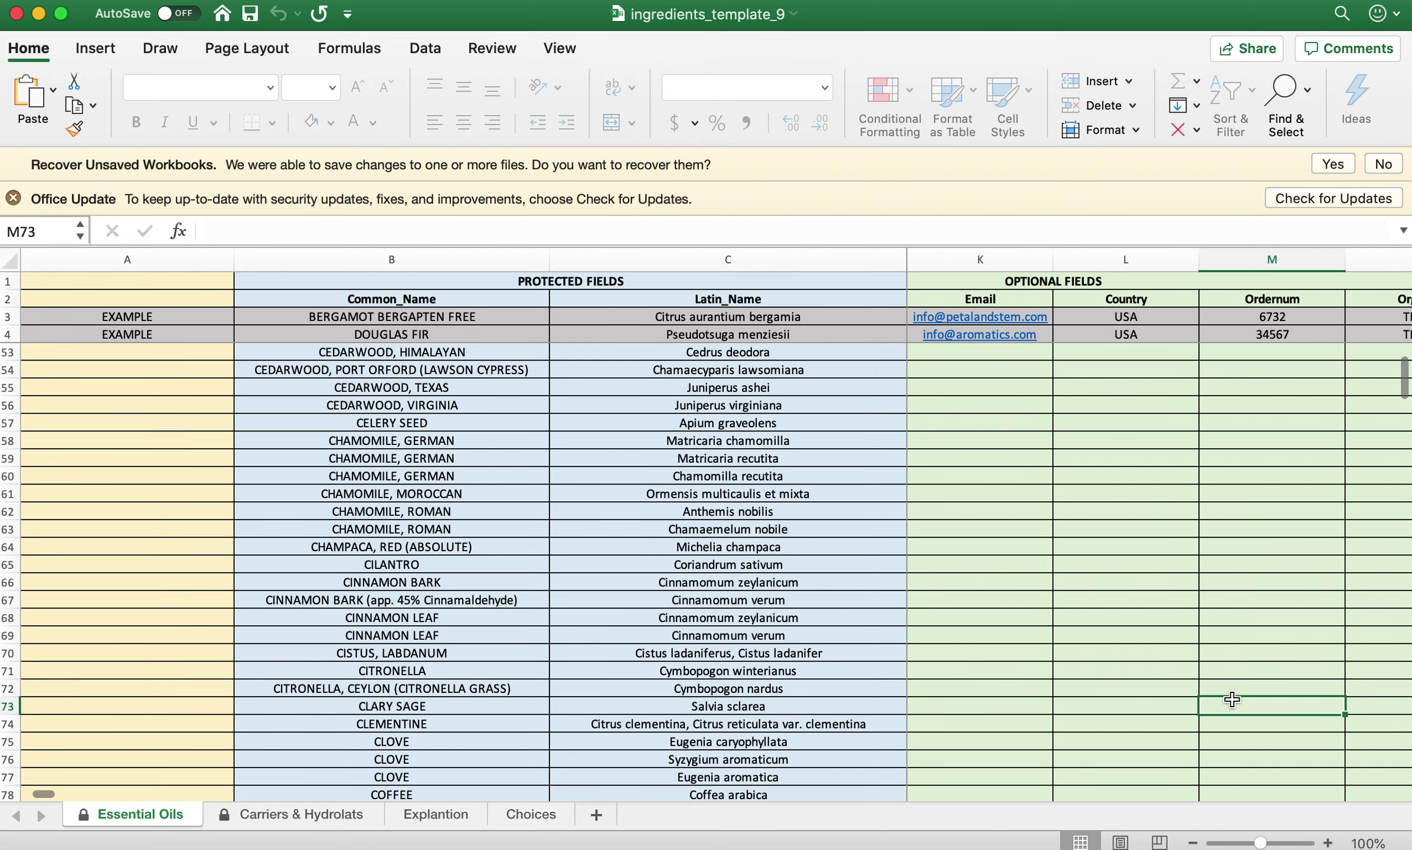
{"action": "key", "text": "Left"}
{"action": "key", "text": "Left"}
{"action": "key", "text": "Left"}
{"action": "key", "text": "Left"}
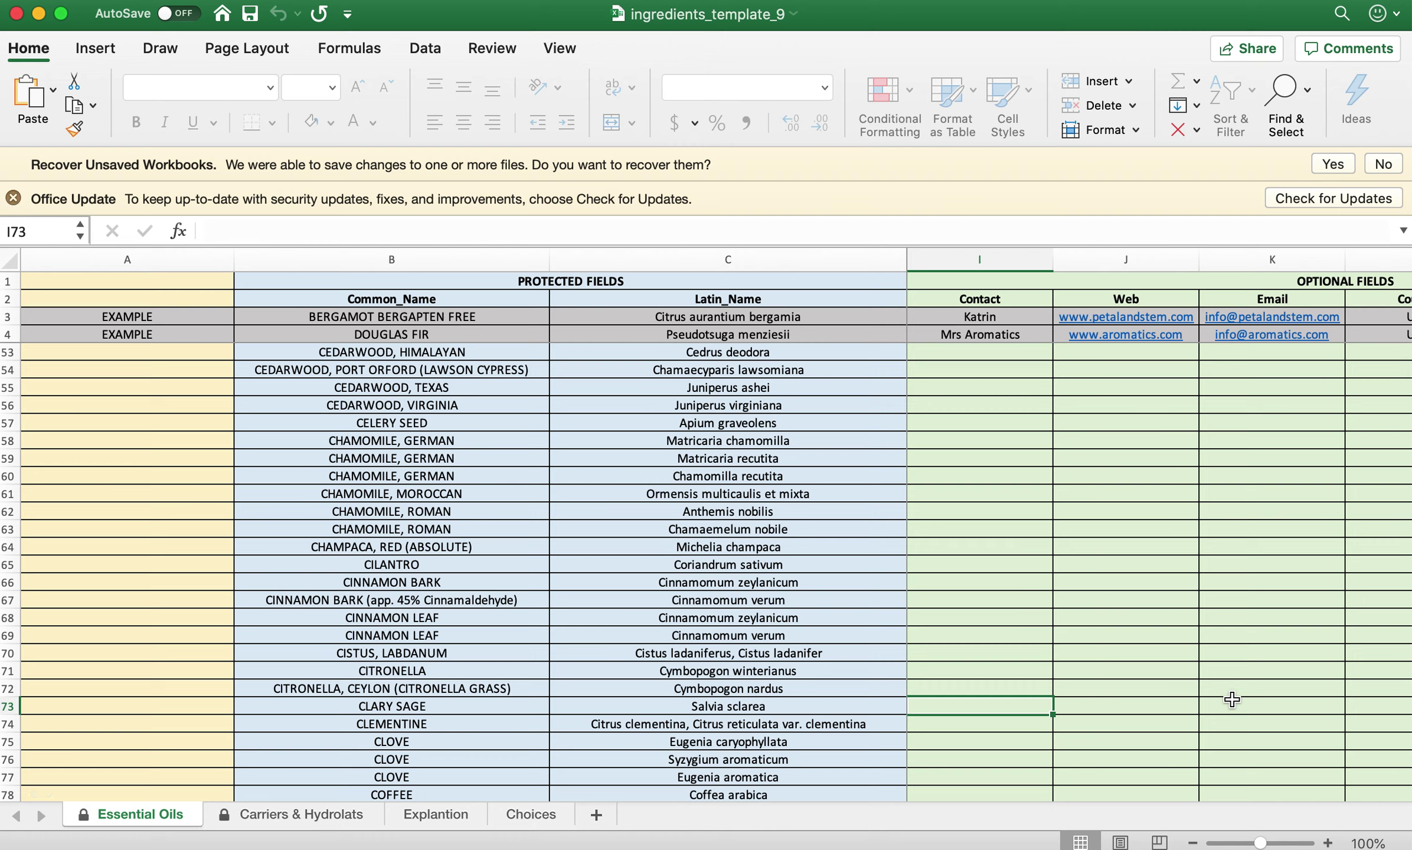
{"action": "key", "text": "Right"}
{"action": "key", "text": "Right"}
{"action": "key", "text": "Right"}
{"action": "key", "text": "Right"}
{"action": "key", "text": "Left"}
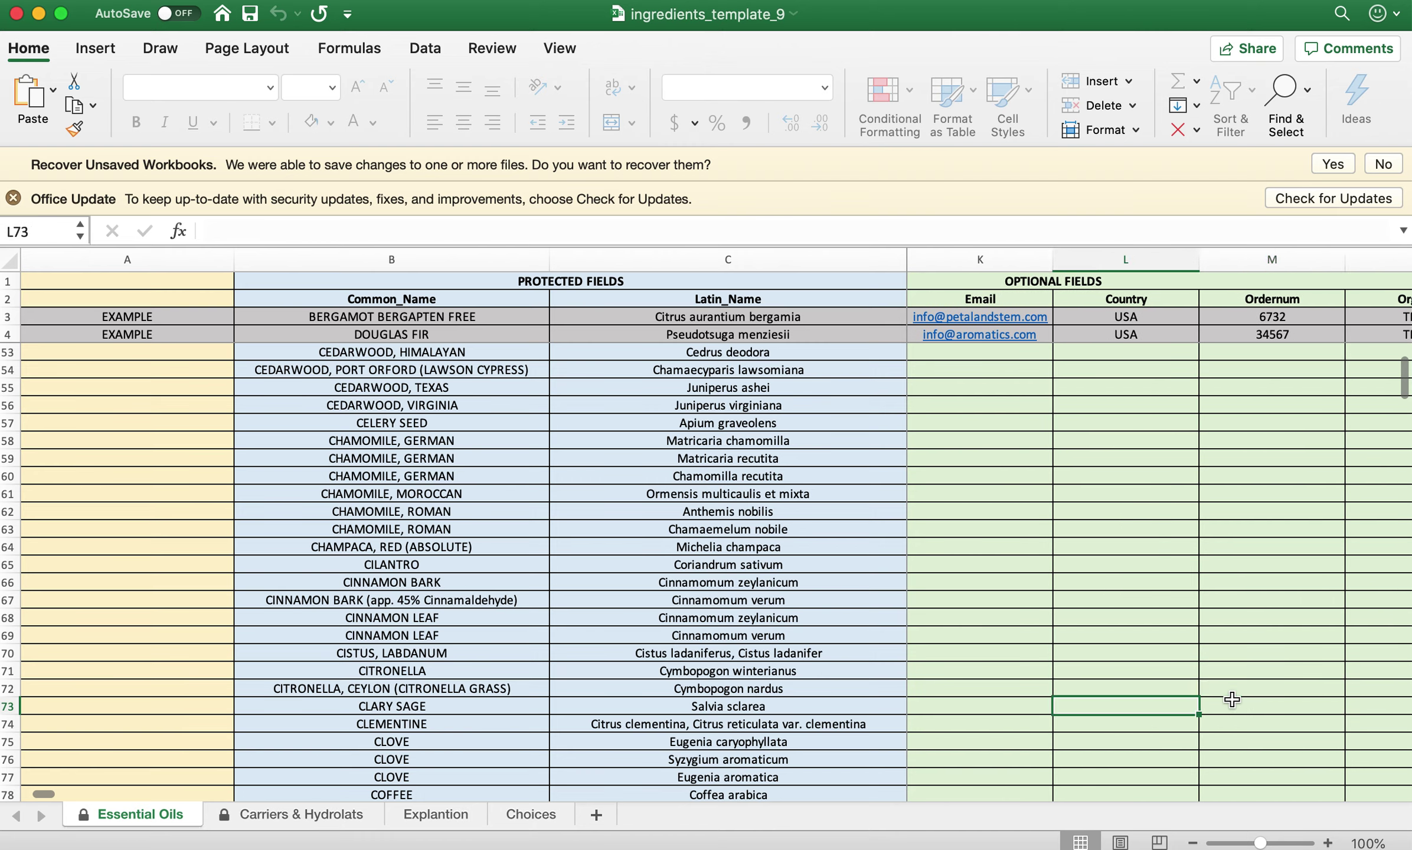
{"action": "scroll", "coordinate": [1231, 699], "scroll_direction": "left", "scroll_amount": 5}
{"action": "scroll", "coordinate": [1231, 699], "scroll_direction": "right", "scroll_amount": 20}
{"action": "left_click", "coordinate": [1231, 696]}
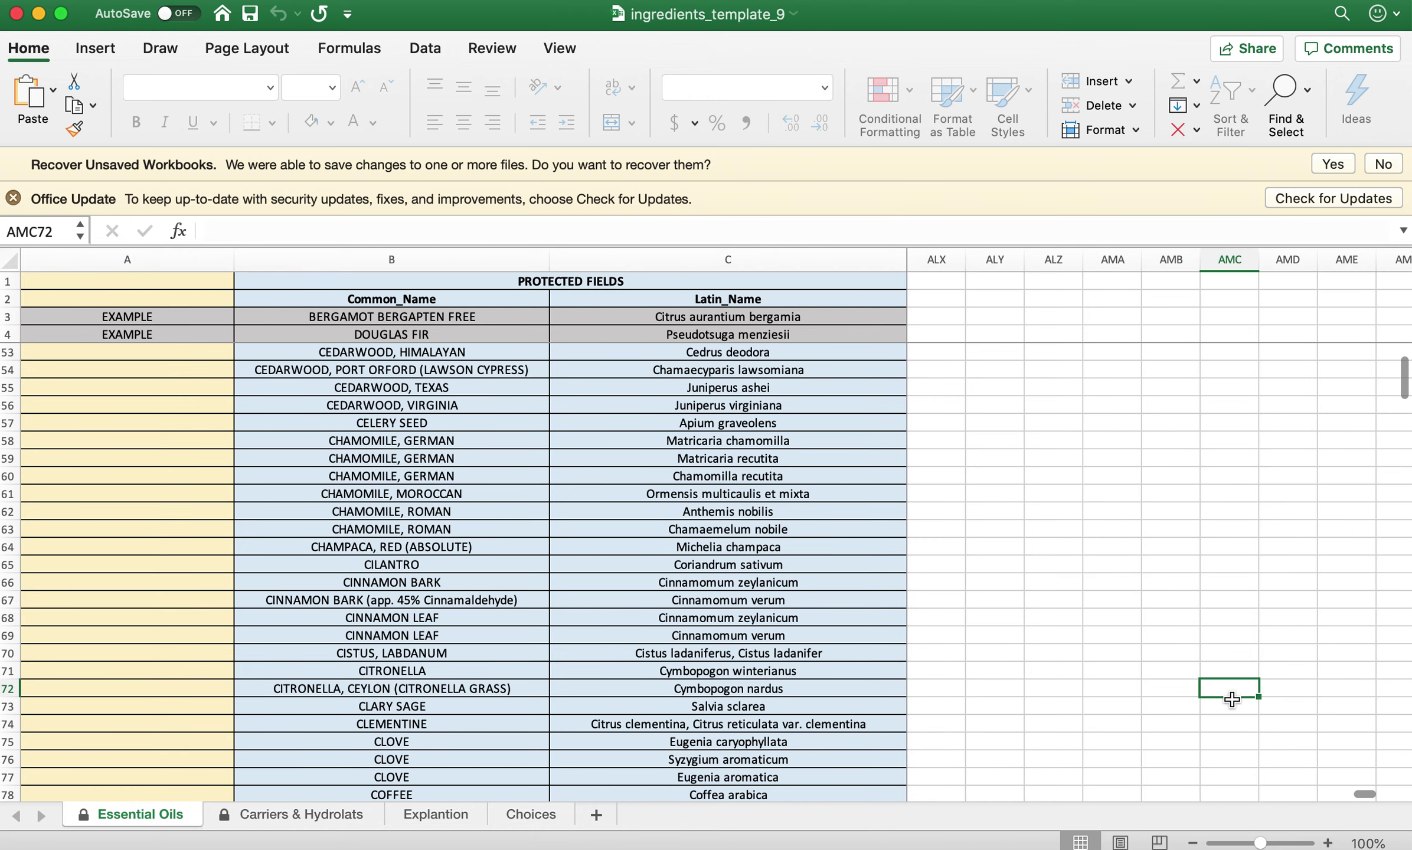
{"action": "left_click", "coordinate": [129, 646]}
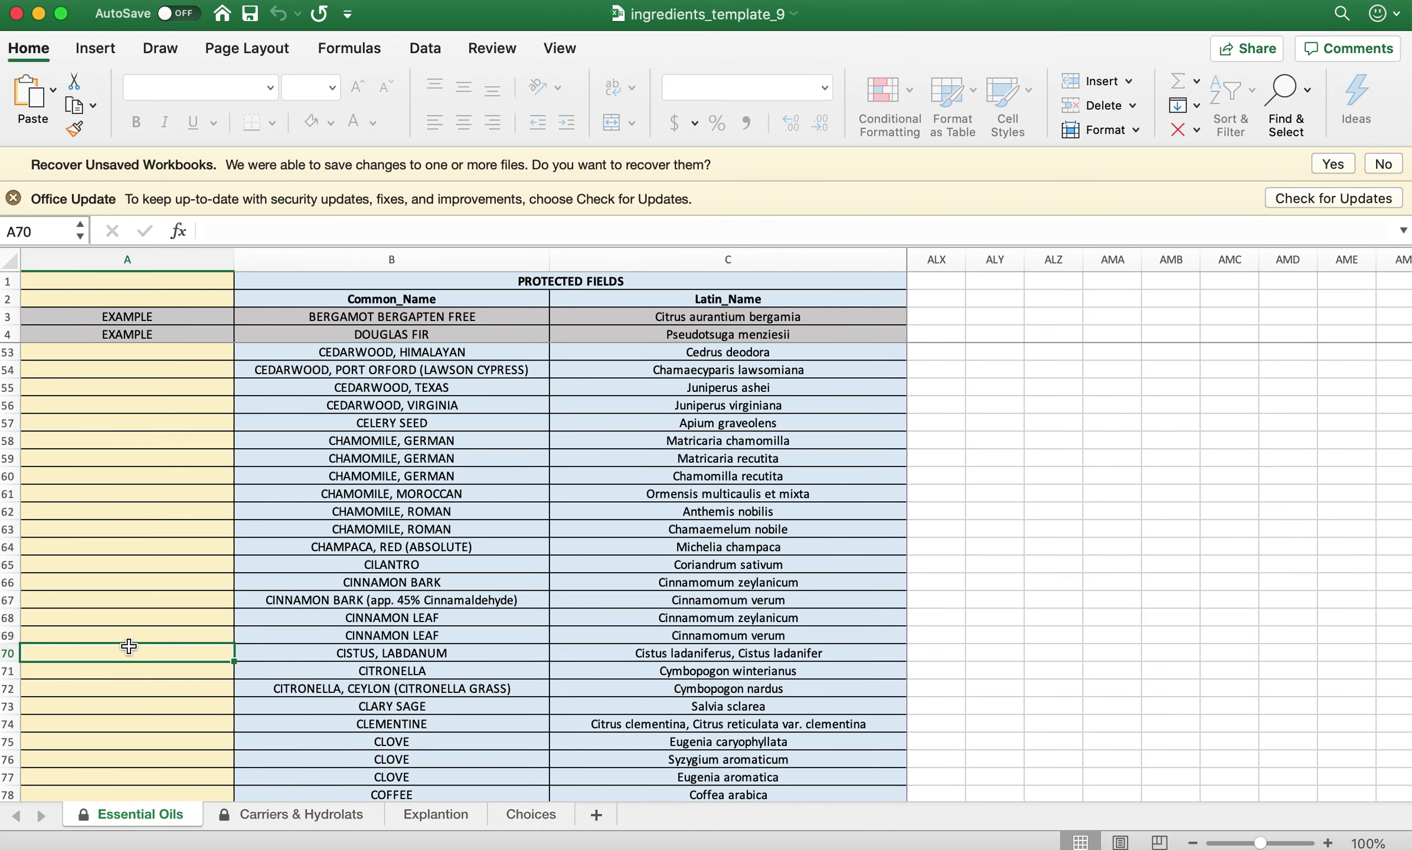
{"action": "key", "text": "Tab"}
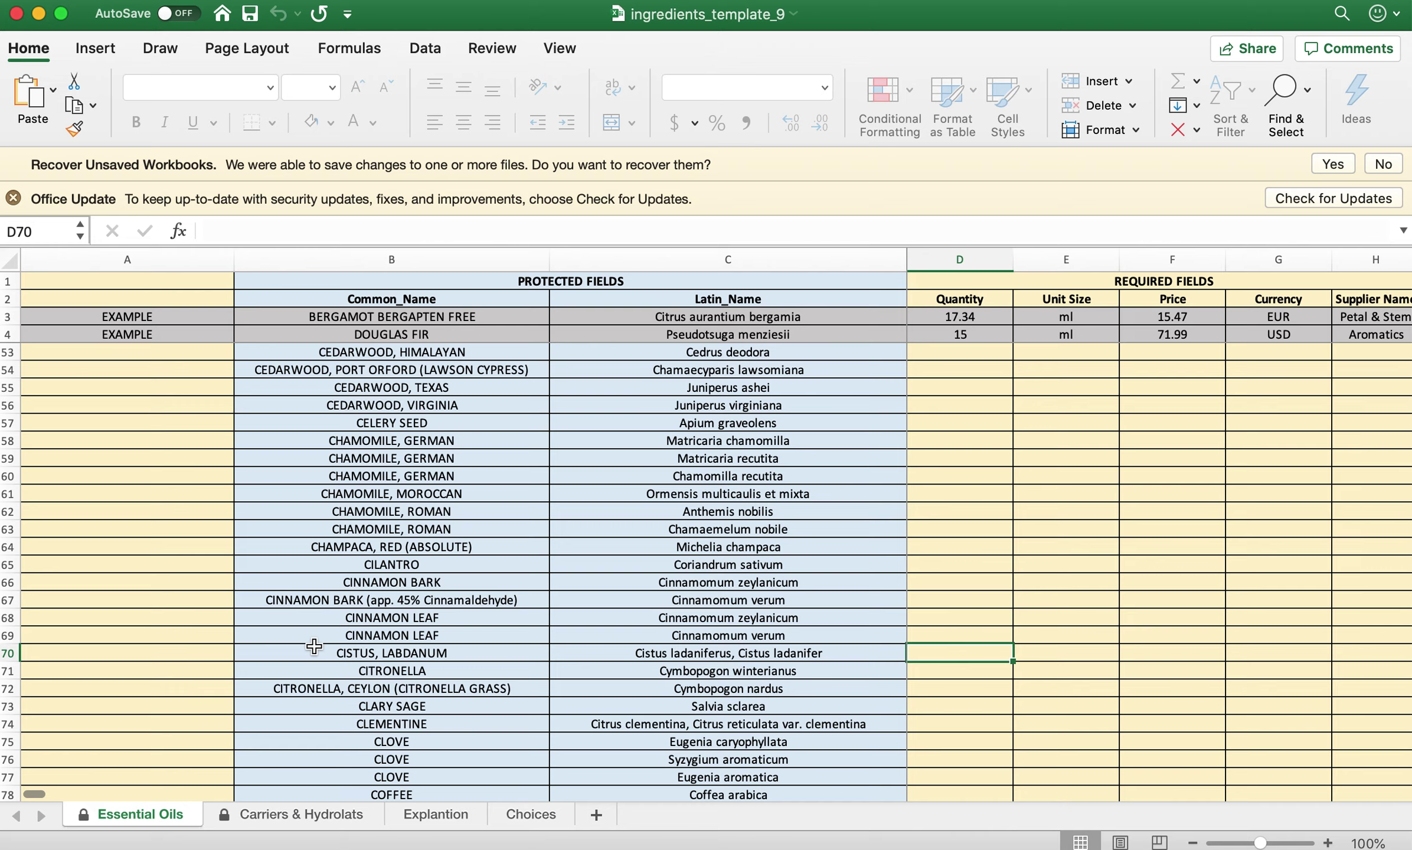
{"action": "scroll", "coordinate": [456, 461], "scroll_direction": "down", "scroll_amount": 1}
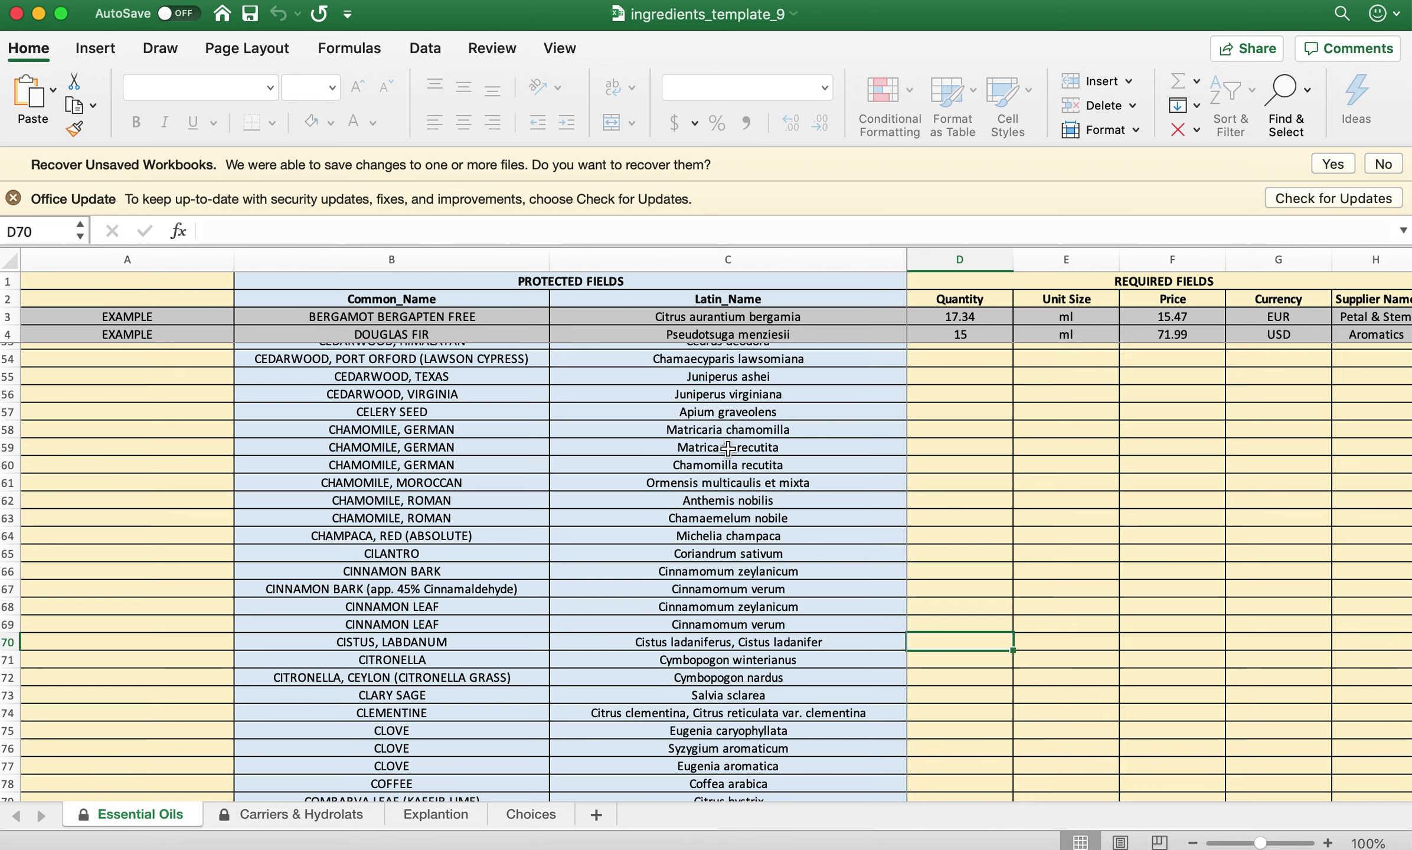
{"action": "scroll", "coordinate": [726, 448], "scroll_direction": "up", "scroll_amount": 4}
Scroll through the Essential Oils list, then return to the Blend Precisely page in Safari.
{"action": "scroll", "coordinate": [698, 491], "scroll_direction": "up", "scroll_amount": 7}
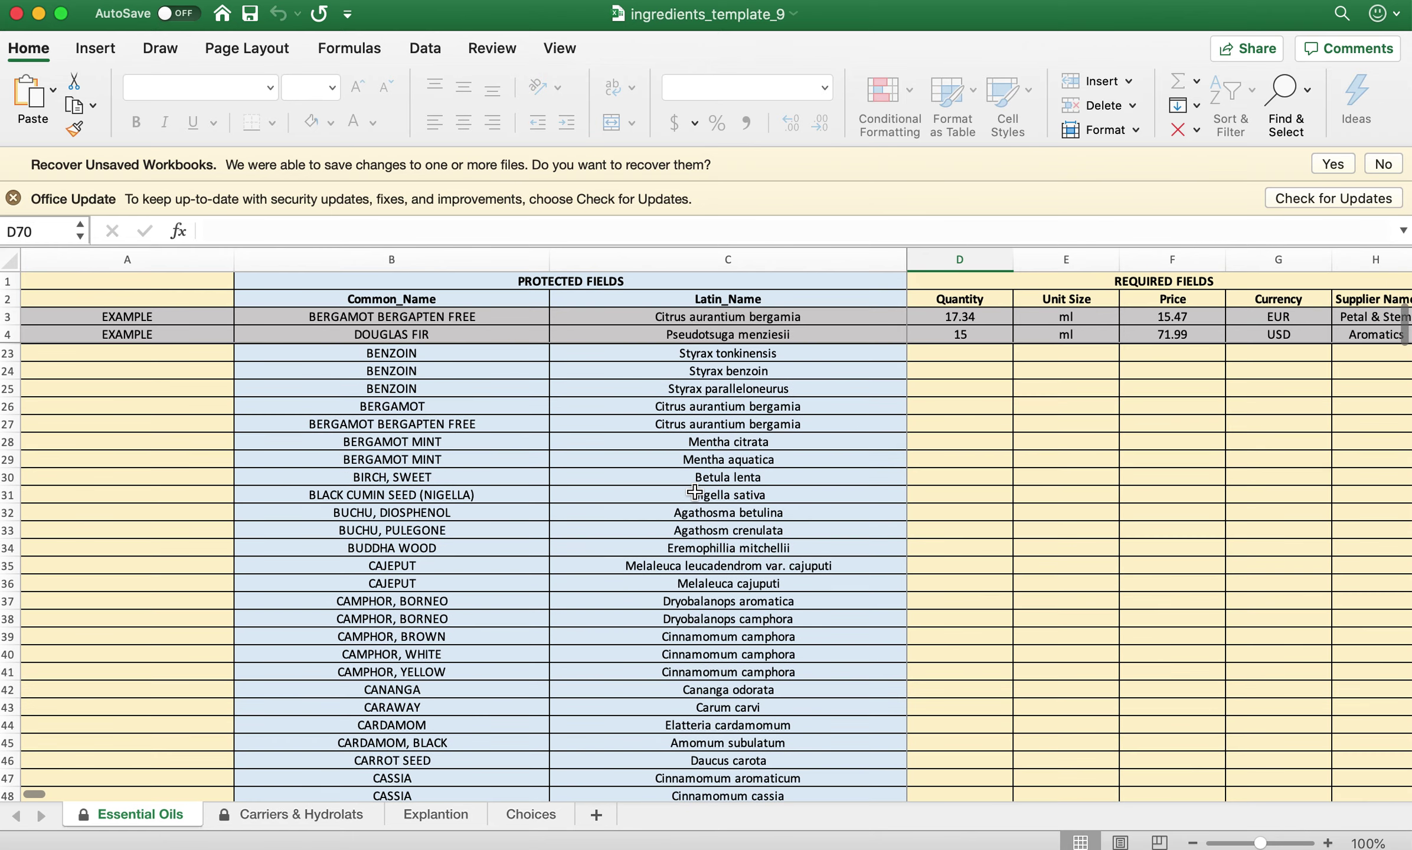
{"action": "scroll", "coordinate": [694, 492], "scroll_direction": "up", "scroll_amount": 6}
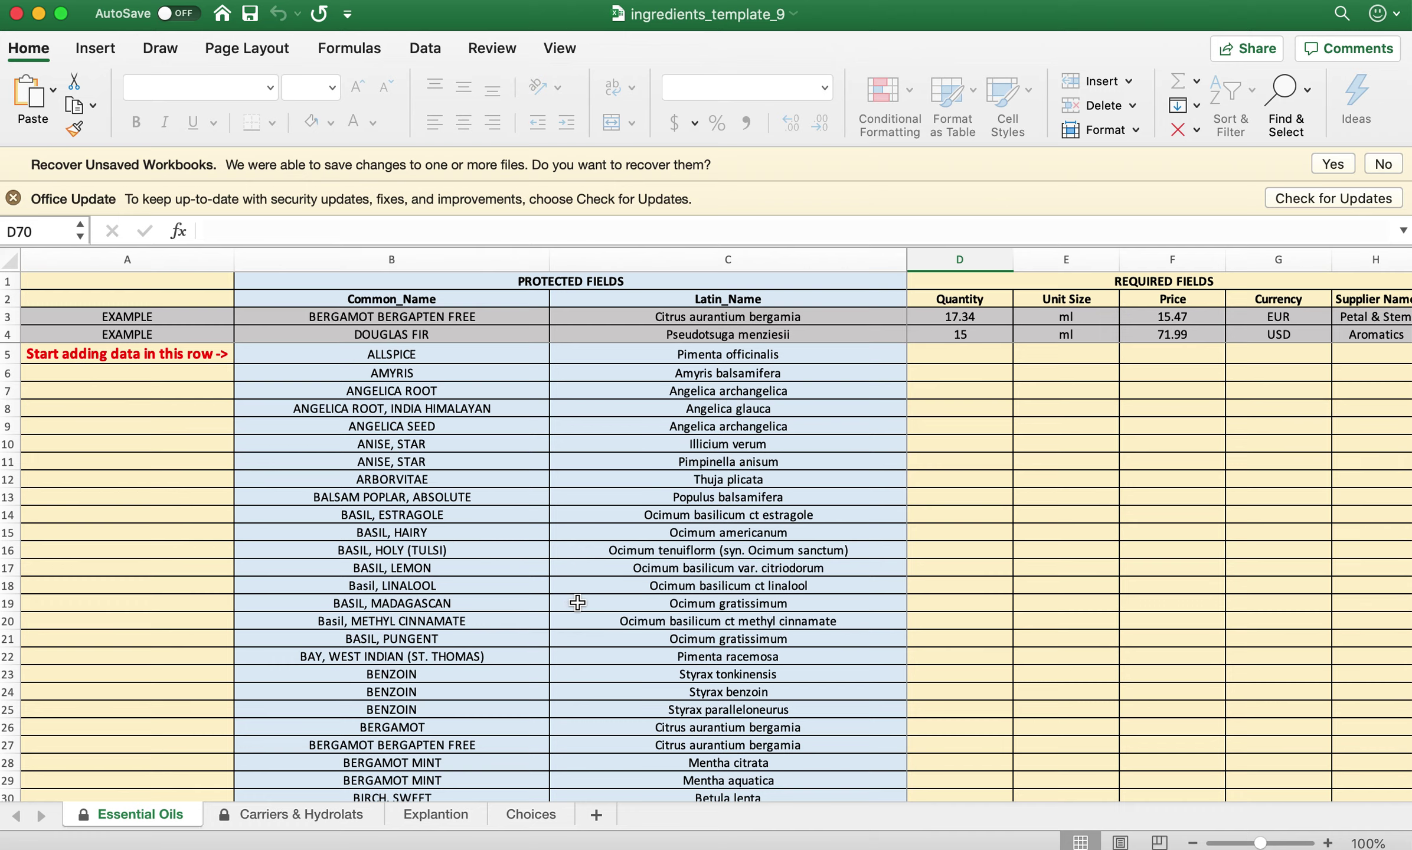
{"action": "scroll", "coordinate": [576, 604], "scroll_direction": "down", "scroll_amount": 5}
{"action": "scroll", "coordinate": [577, 602], "scroll_direction": "down", "scroll_amount": 20}
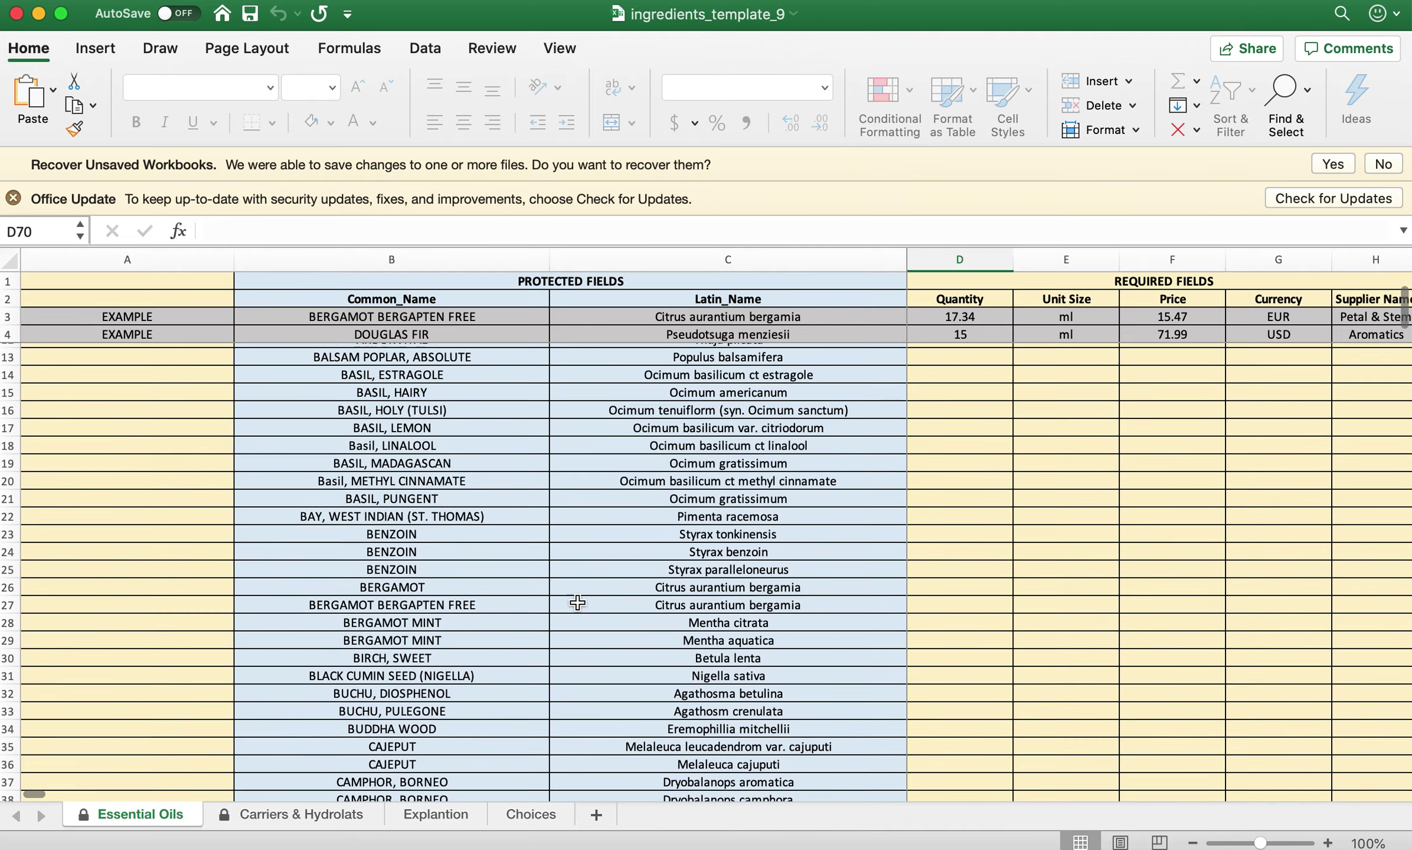
{"action": "scroll", "coordinate": [577, 600], "scroll_direction": "down", "scroll_amount": 19}
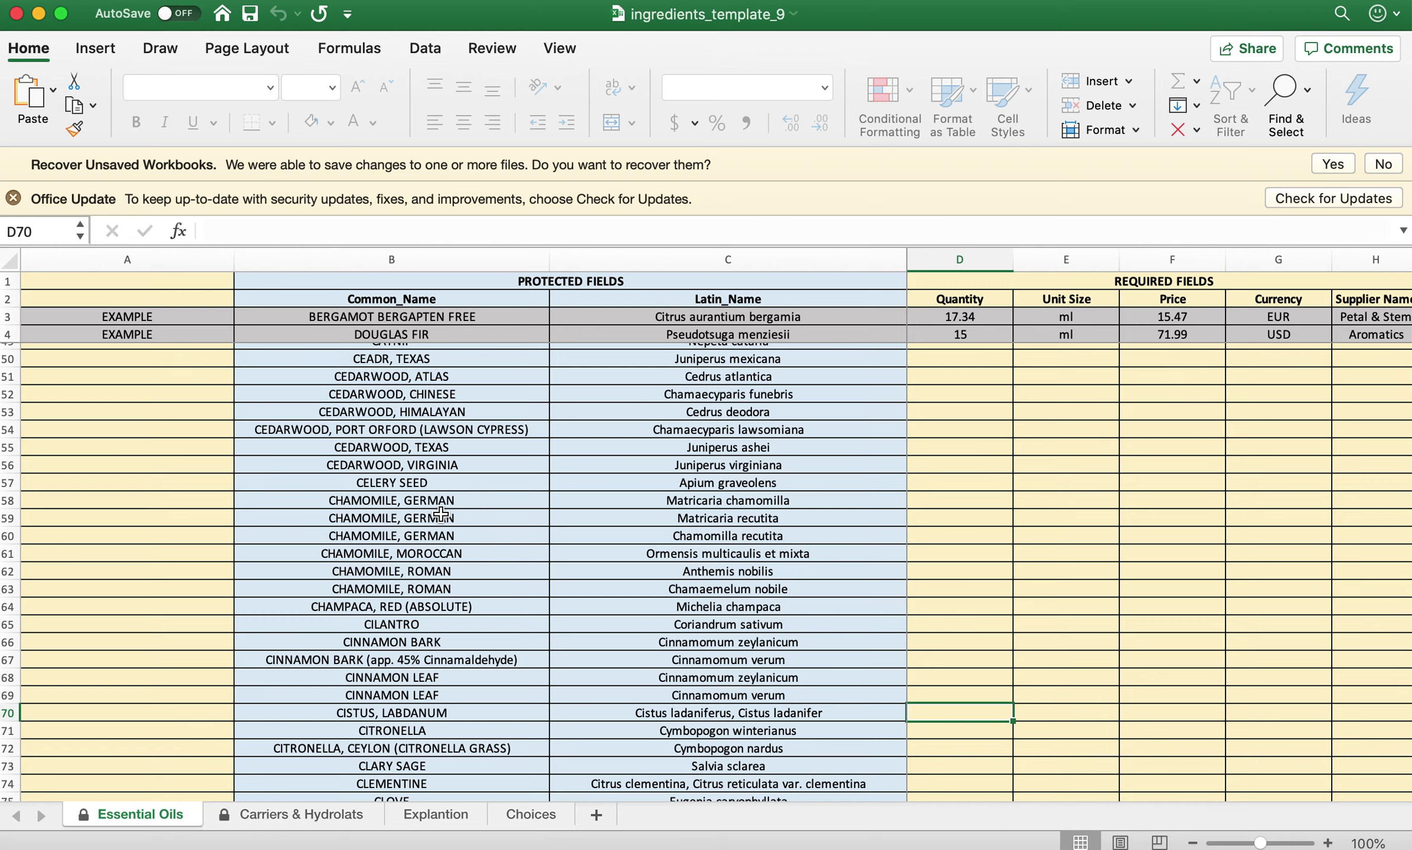
{"action": "scroll", "coordinate": [755, 542], "scroll_direction": "down", "scroll_amount": 13}
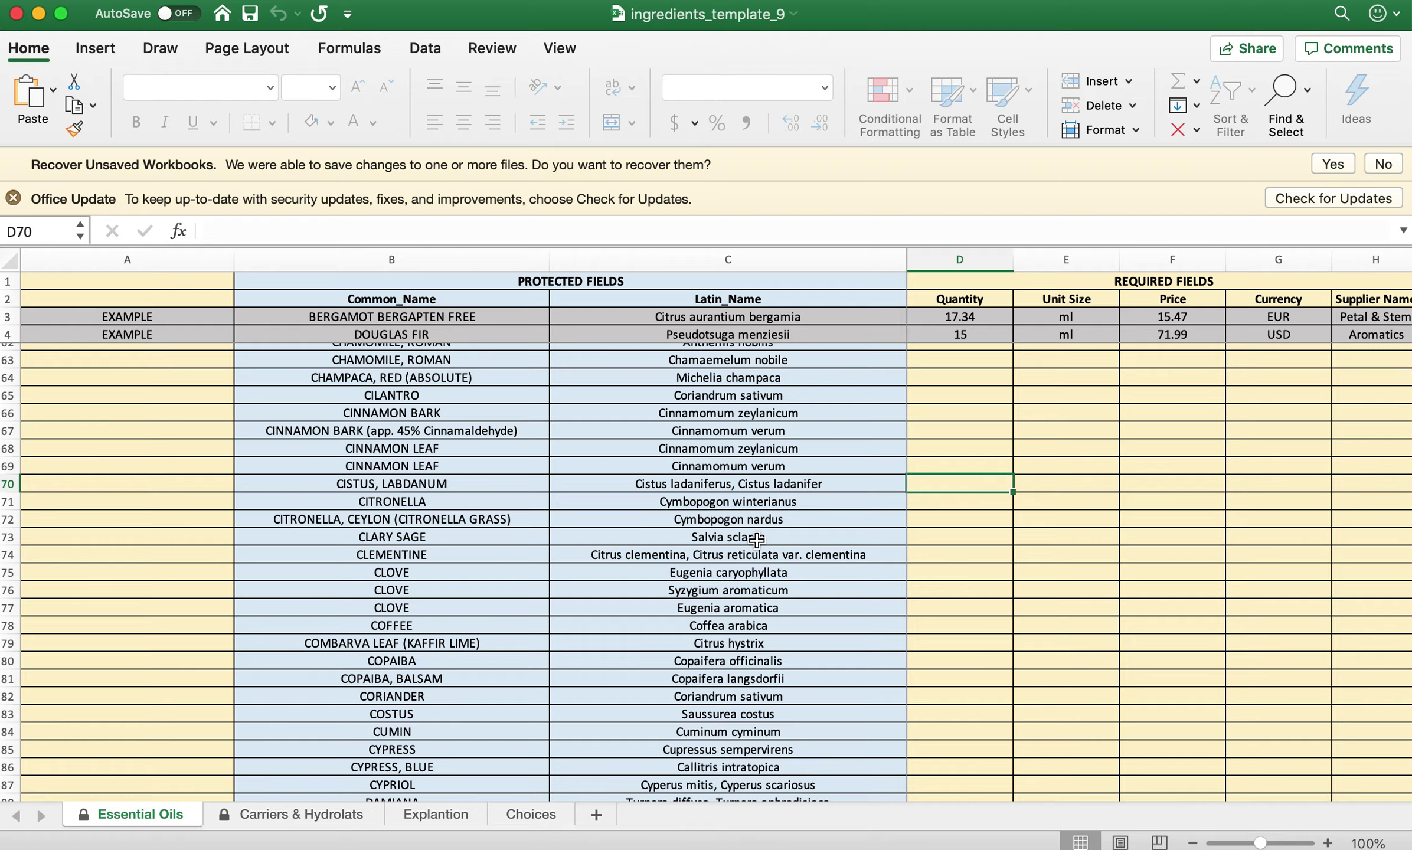
{"action": "scroll", "coordinate": [756, 538], "scroll_direction": "down", "scroll_amount": 20}
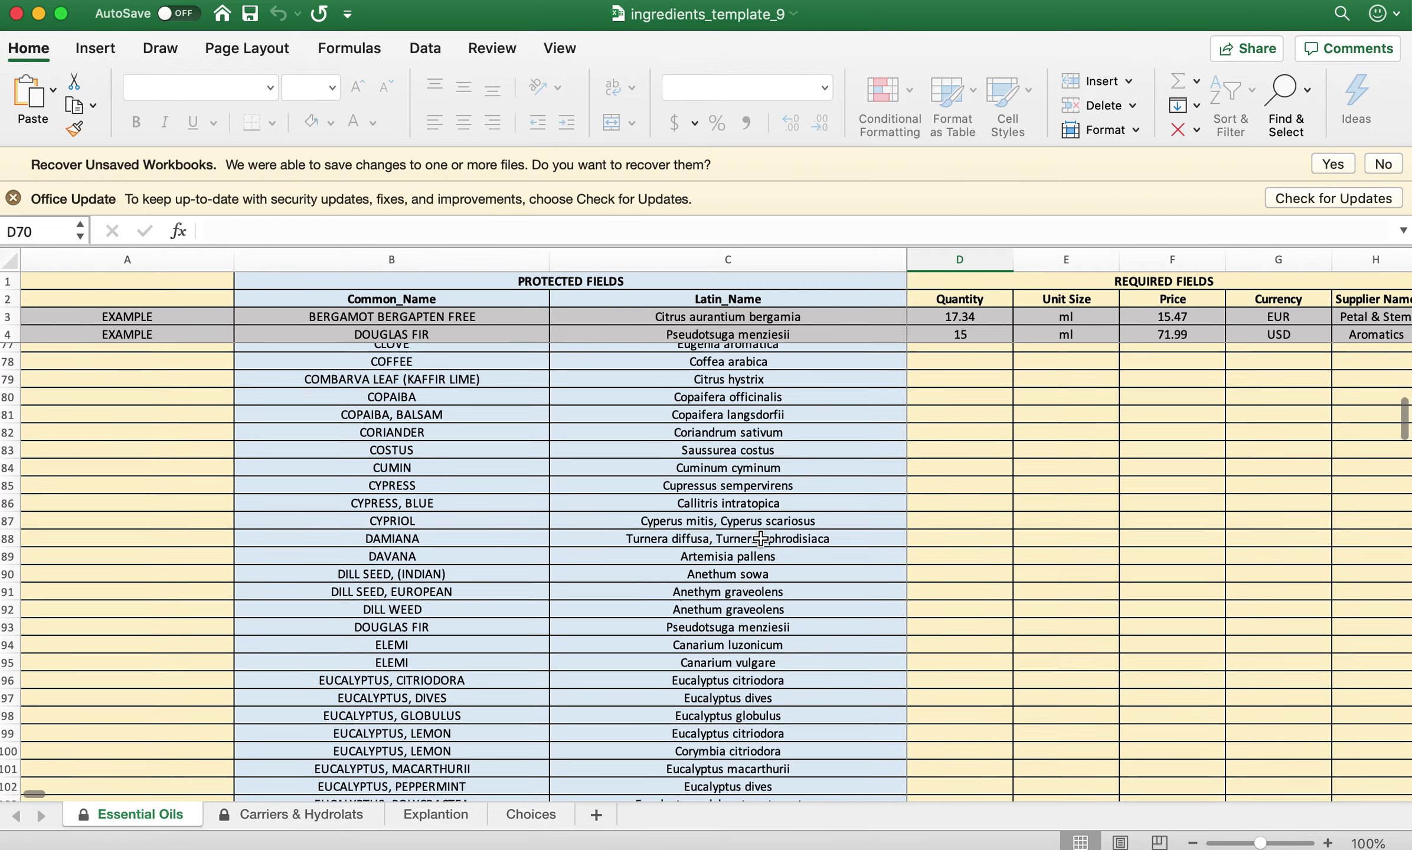
{"action": "scroll", "coordinate": [761, 537], "scroll_direction": "down", "scroll_amount": 20}
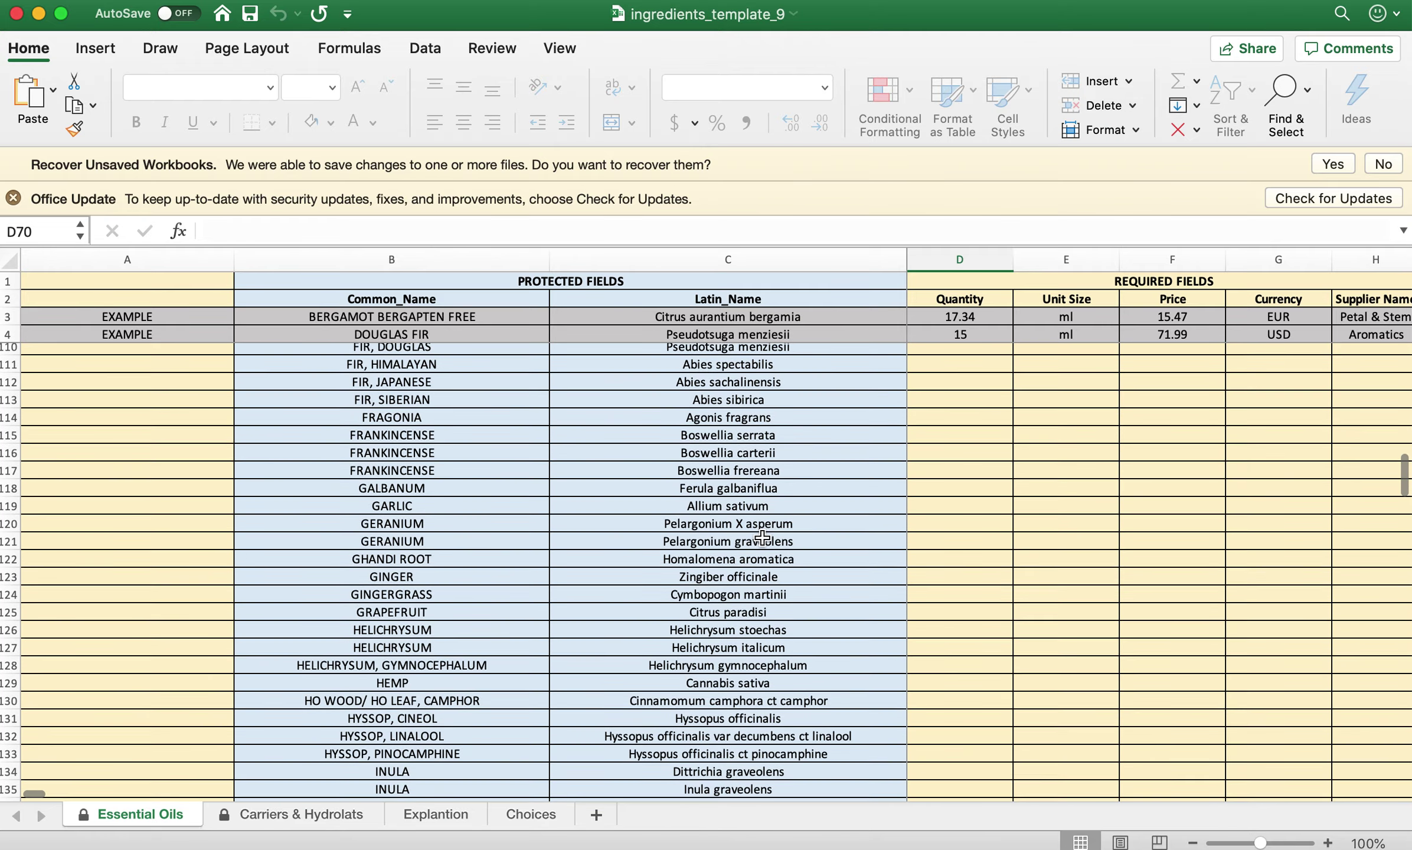
{"action": "scroll", "coordinate": [761, 538], "scroll_direction": "down", "scroll_amount": 20}
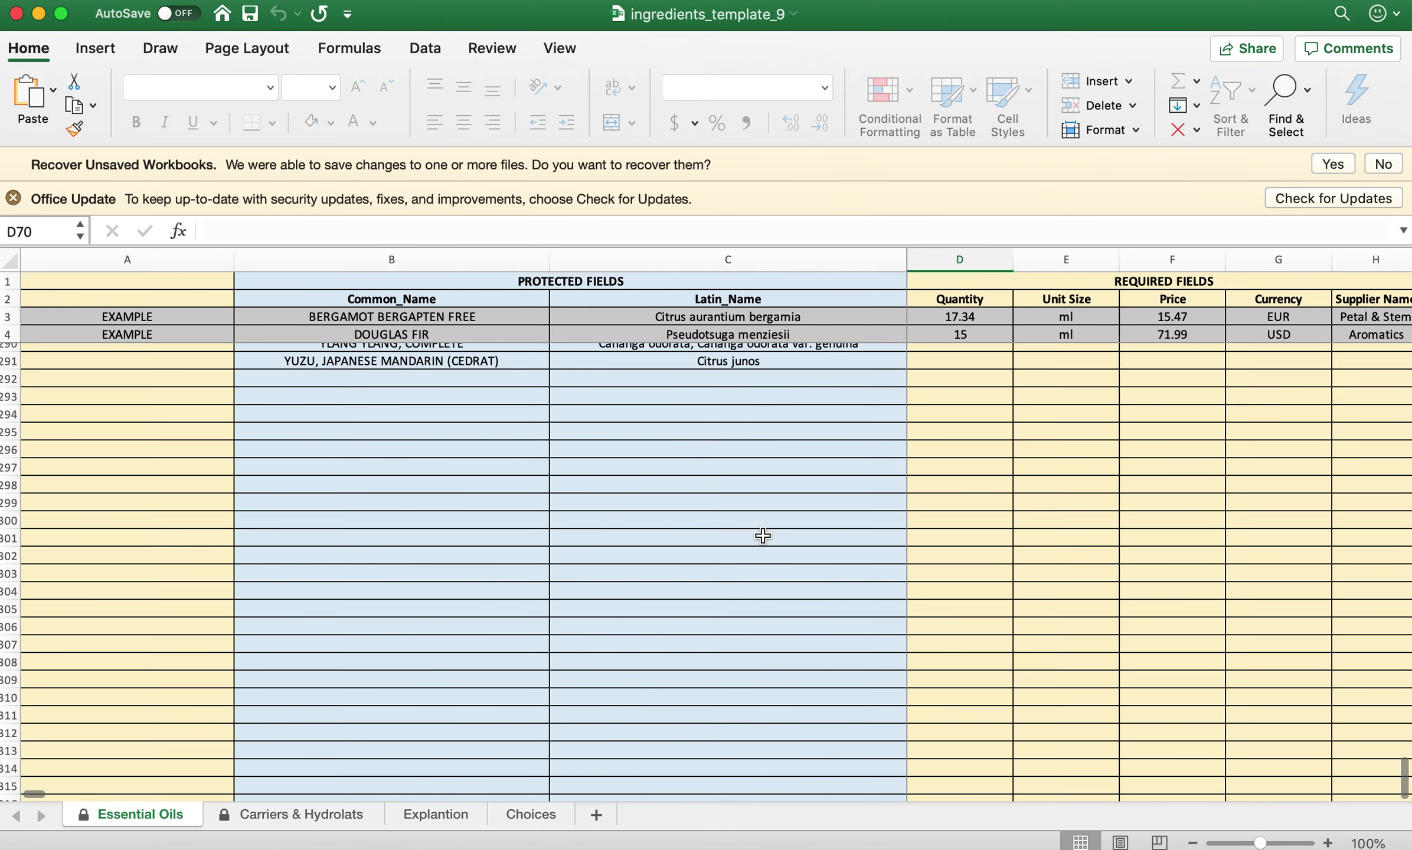
{"action": "scroll", "coordinate": [762, 535], "scroll_direction": "up", "scroll_amount": 6}
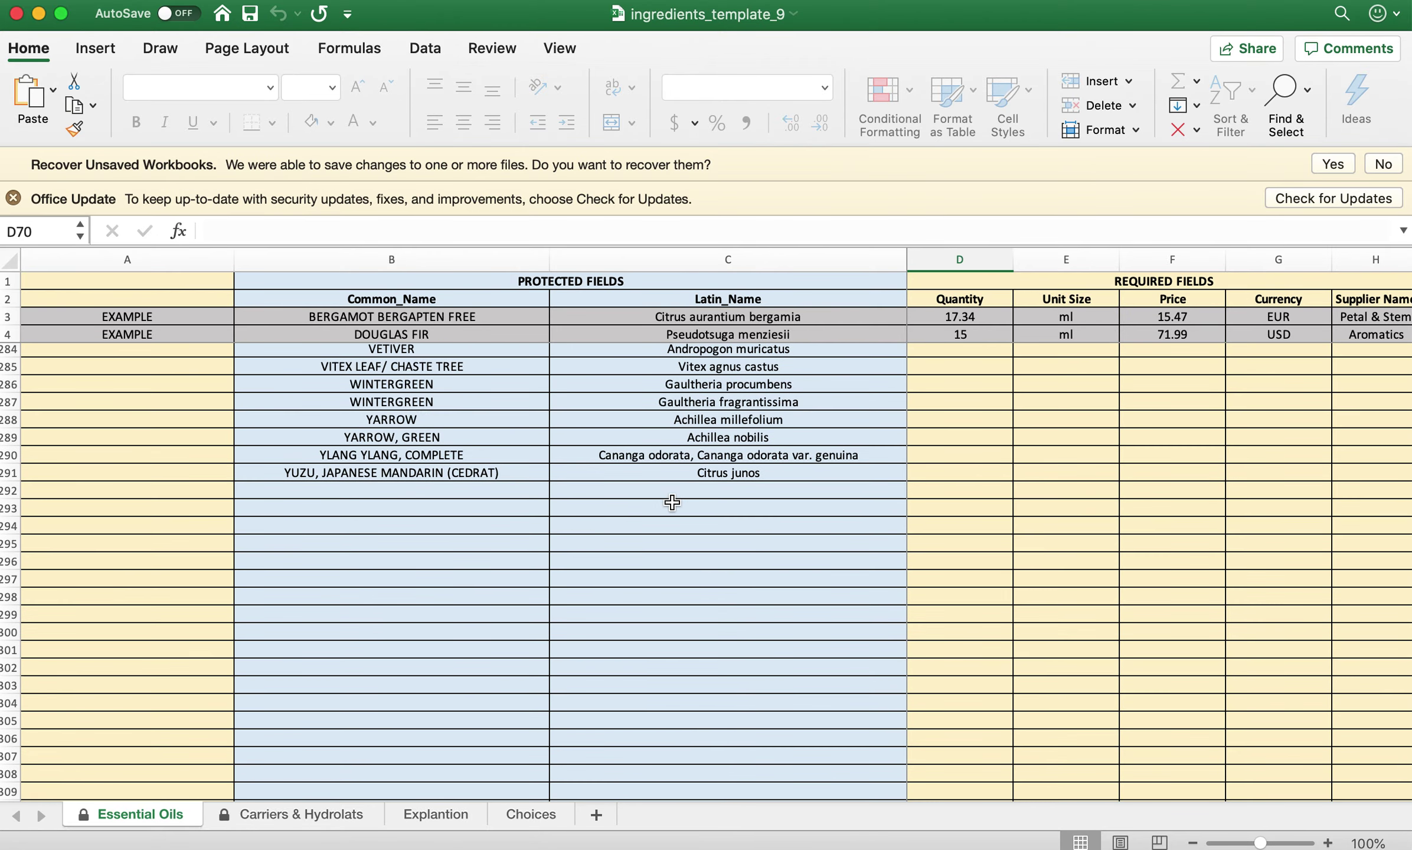
{"action": "scroll", "coordinate": [684, 473], "scroll_direction": "up", "scroll_amount": 20}
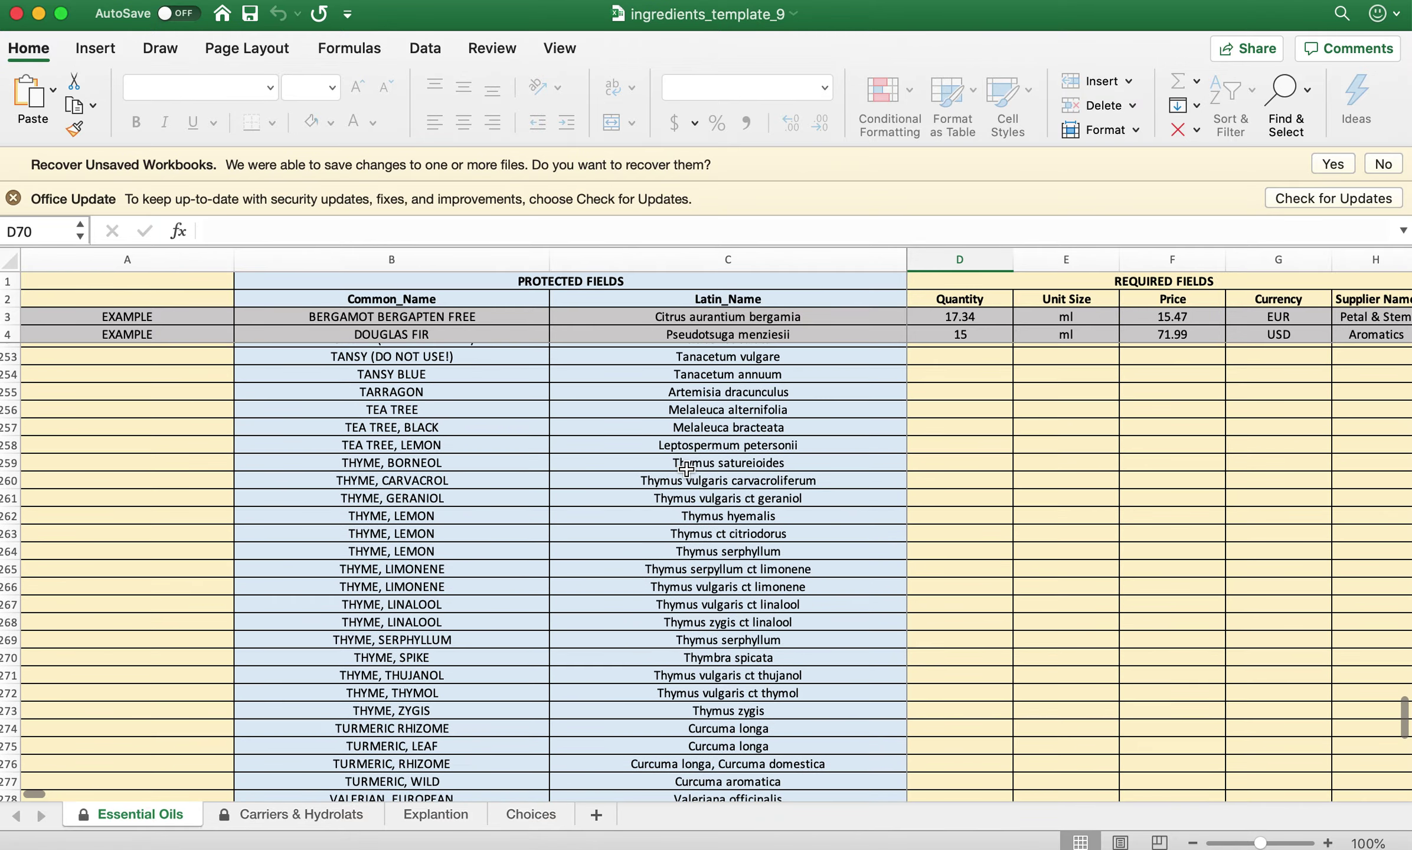
{"action": "scroll", "coordinate": [685, 470], "scroll_direction": "up", "scroll_amount": 20}
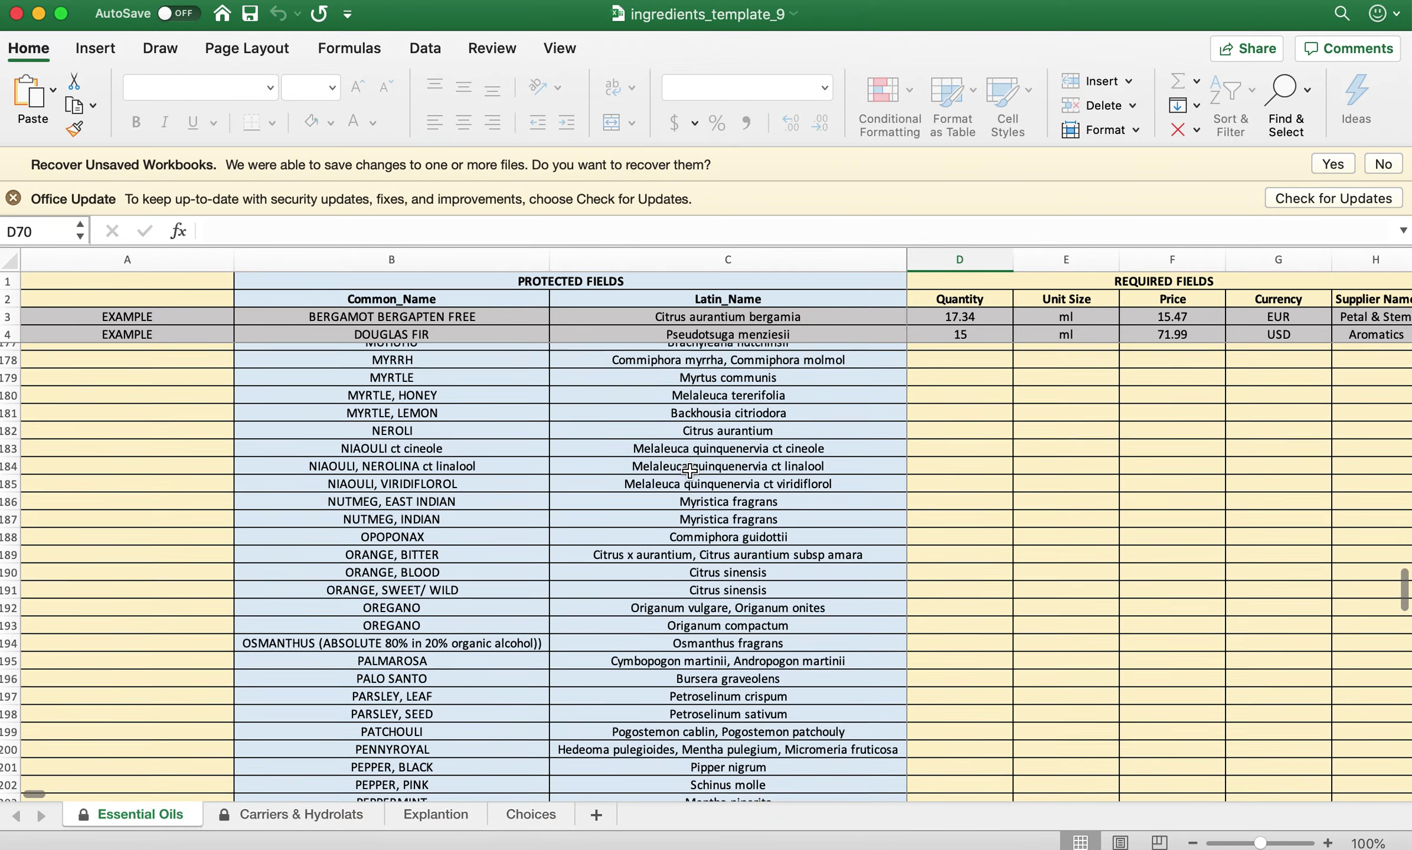
{"action": "scroll", "coordinate": [689, 471], "scroll_direction": "up", "scroll_amount": 20}
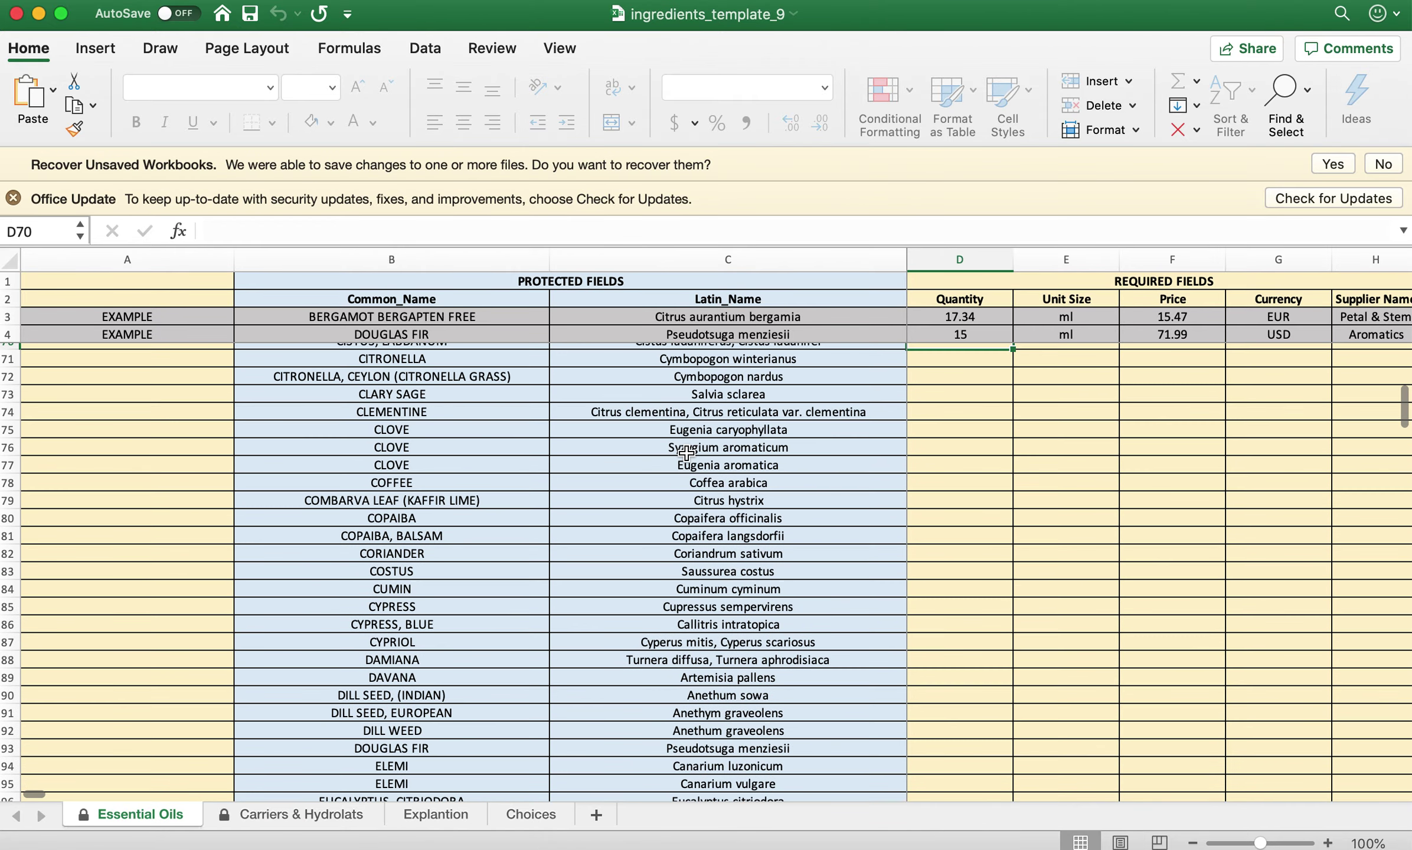
{"action": "scroll", "coordinate": [686, 452], "scroll_direction": "up", "scroll_amount": 20}
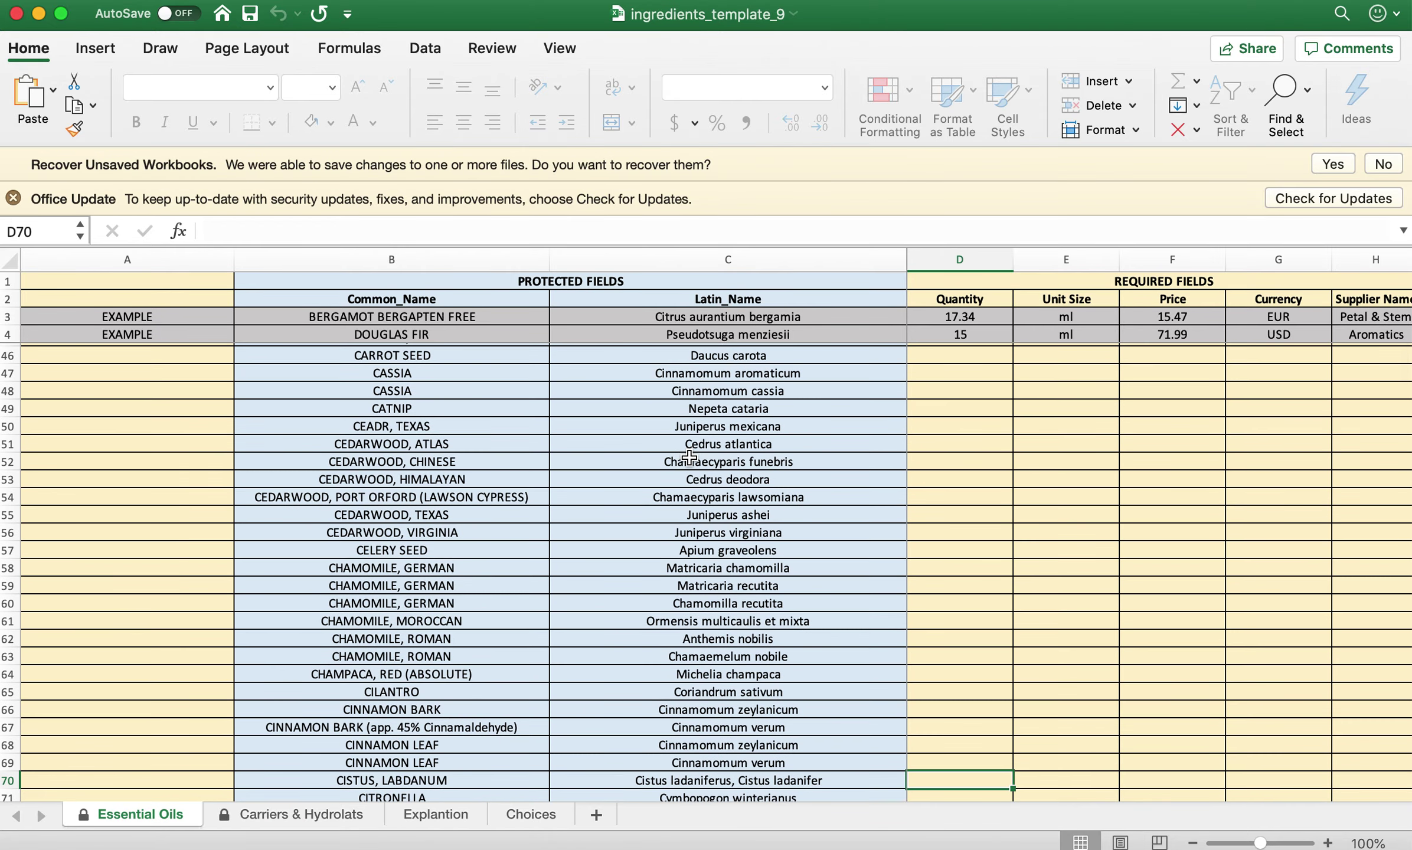
{"action": "key", "text": "super+Tab"}
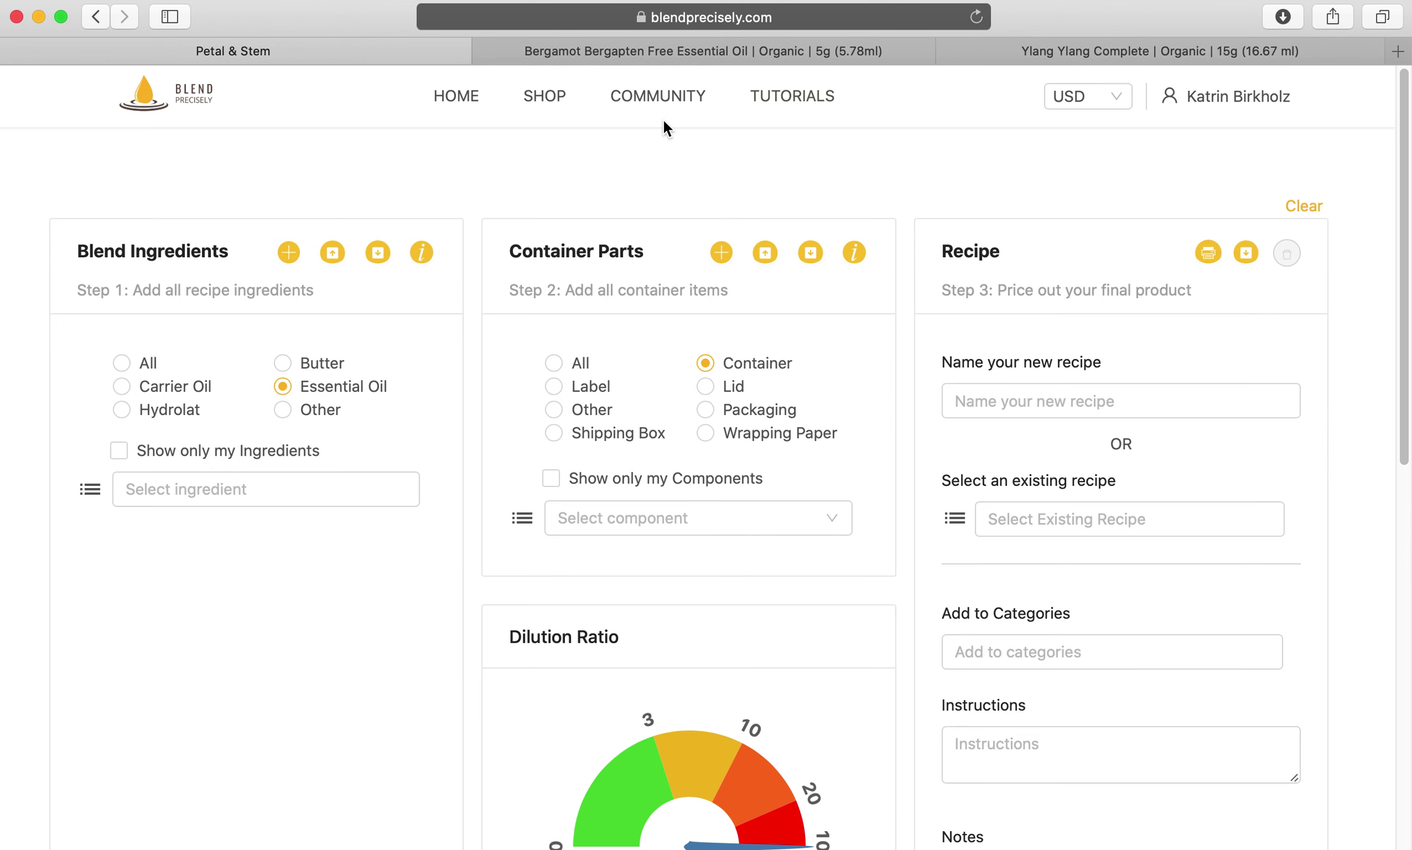
Review Petal & Stem's Bergamot Bergapten Free listing: 5g (5.78 ml) for $6.80 USD.
{"action": "left_click", "coordinate": [659, 53]}
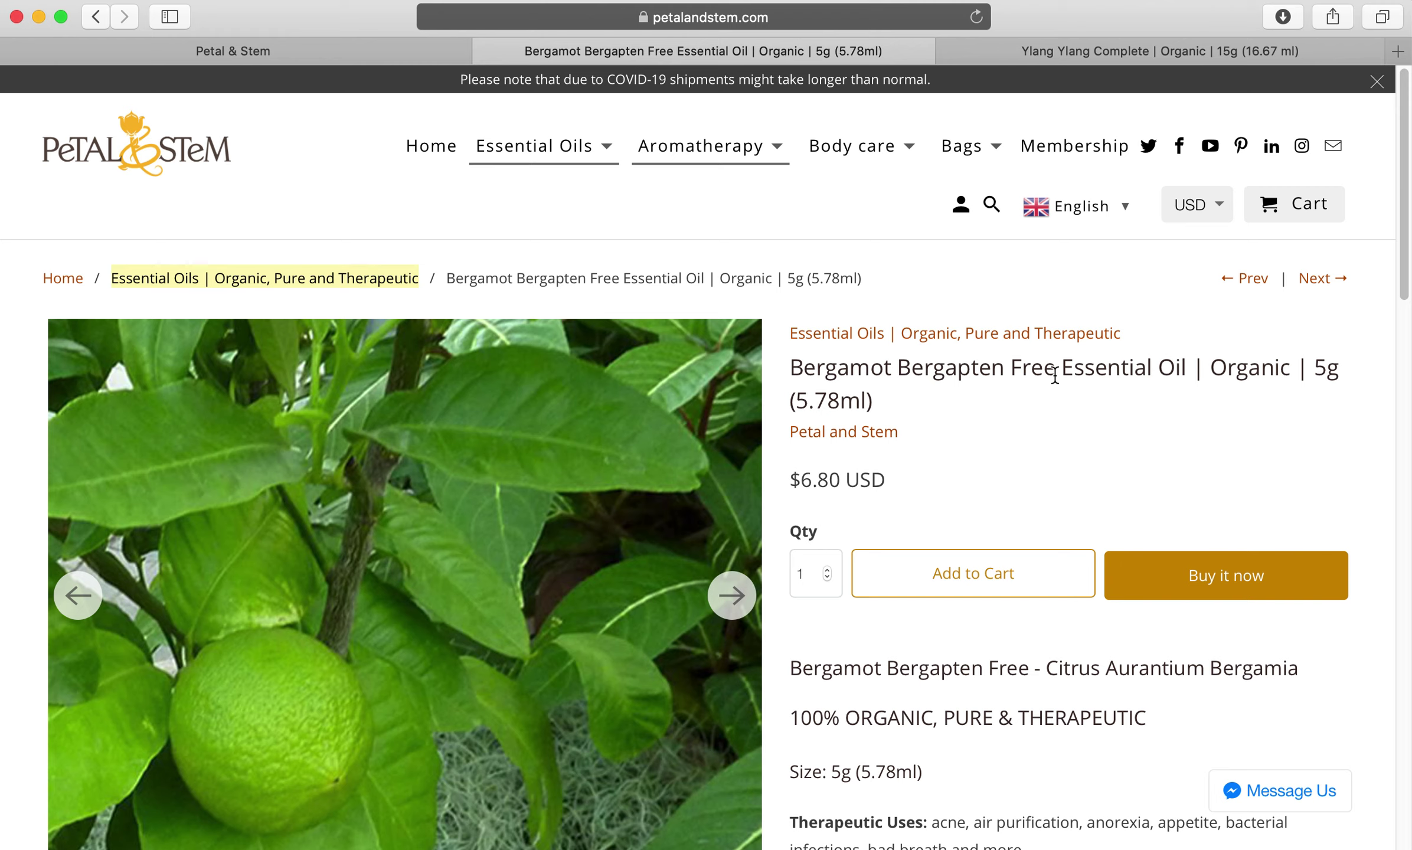
{"action": "scroll", "coordinate": [1180, 478], "scroll_direction": "down", "scroll_amount": 1}
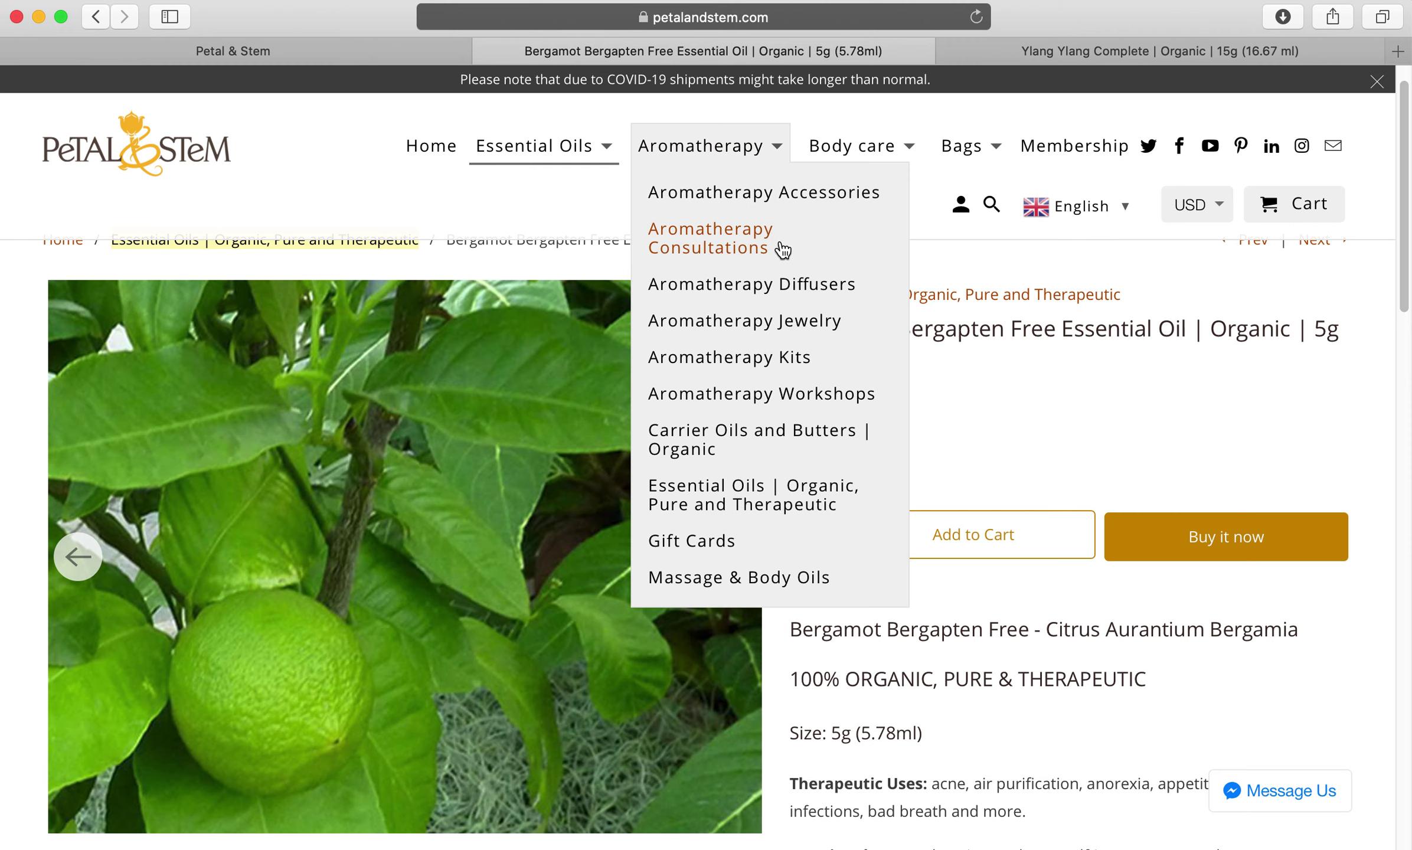
{"action": "key", "text": "super+Tab"}
Select Quantity cell D27 in the BERGAMOT BERGAPTEN FREE row, cross-checking the product page.
{"action": "scroll", "coordinate": [419, 587], "scroll_direction": "down", "scroll_amount": 9}
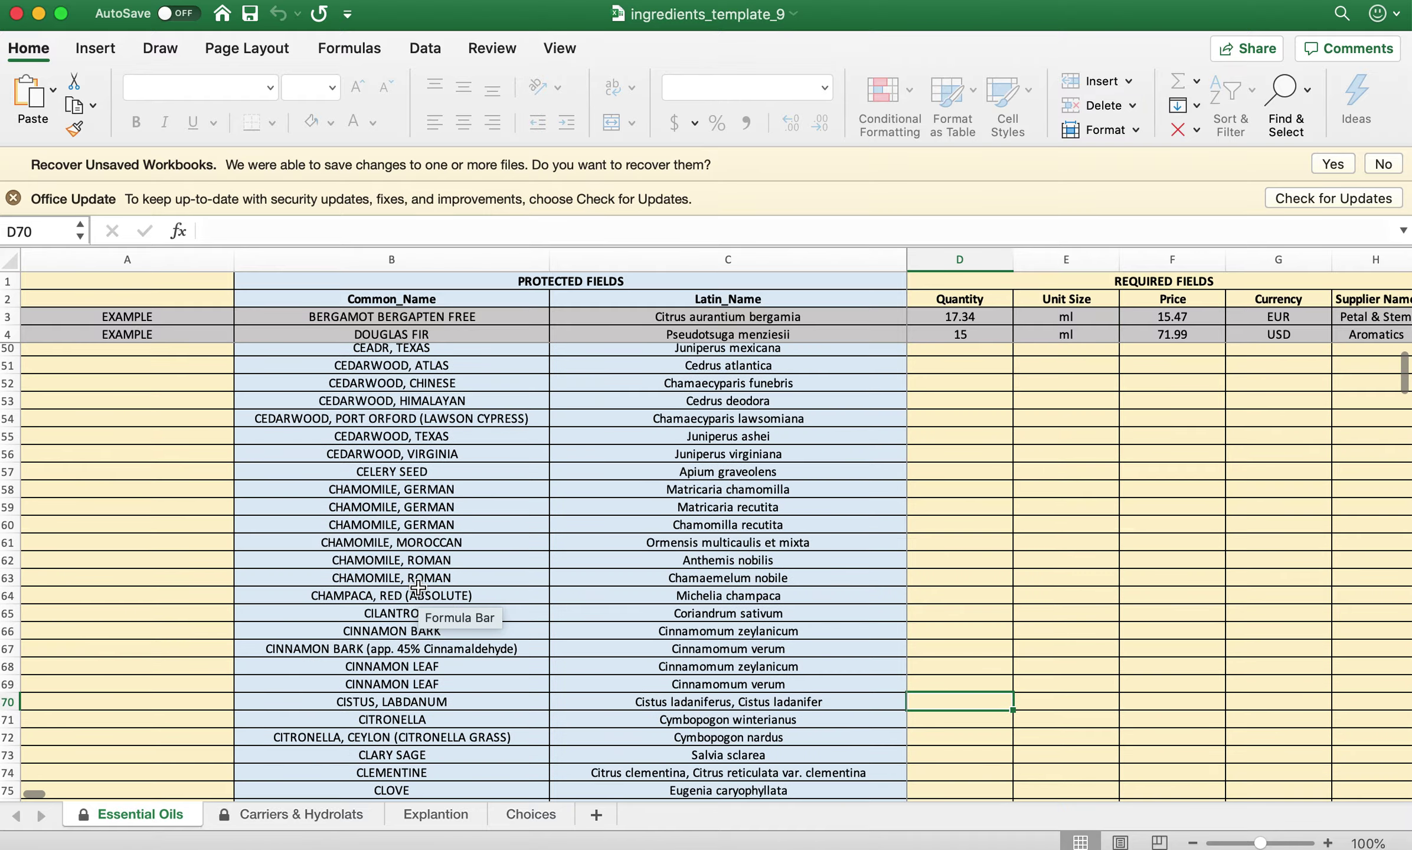
{"action": "scroll", "coordinate": [419, 586], "scroll_direction": "up", "scroll_amount": 14}
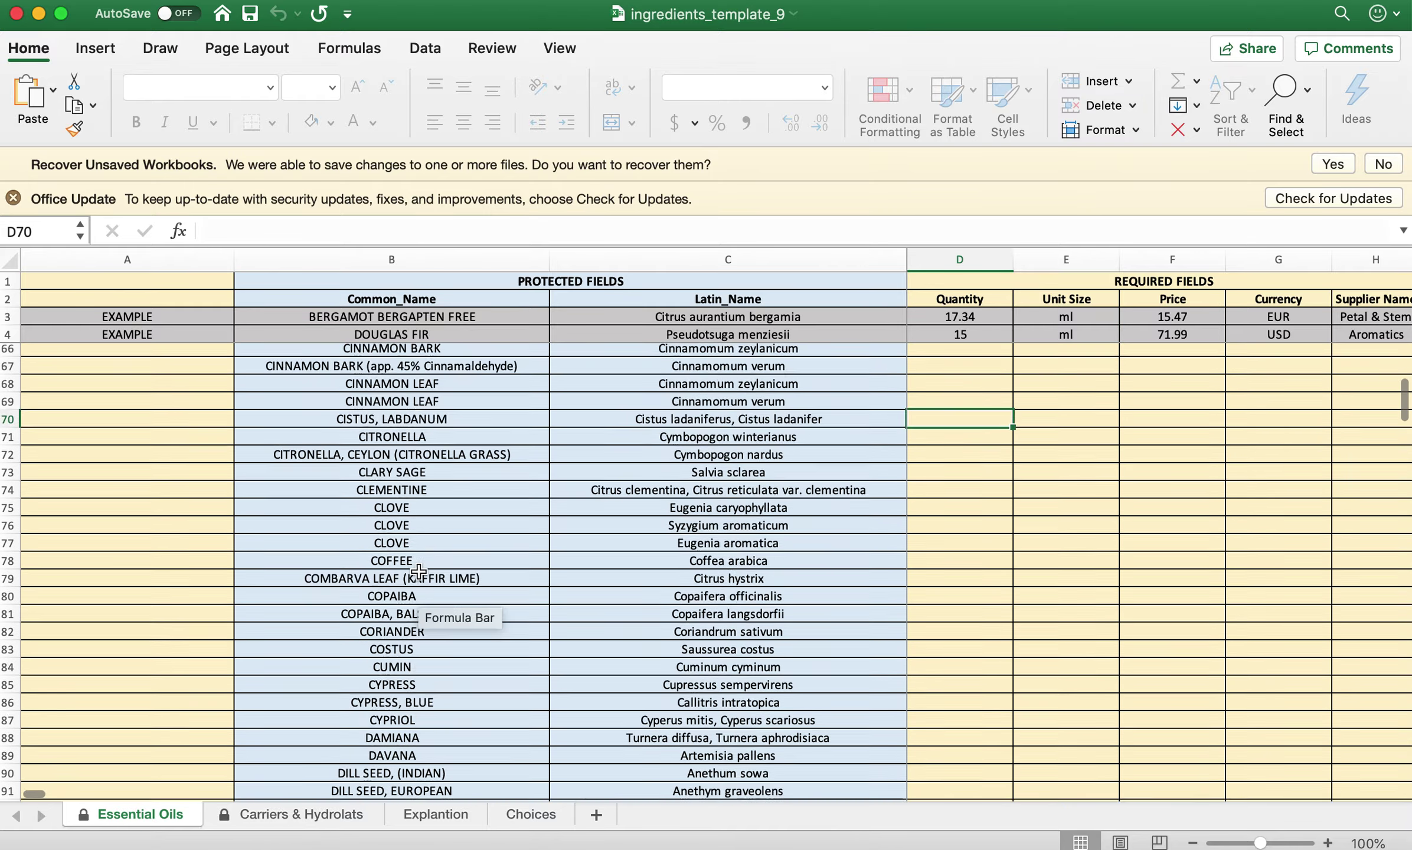
{"action": "scroll", "coordinate": [419, 566], "scroll_direction": "up", "scroll_amount": 5}
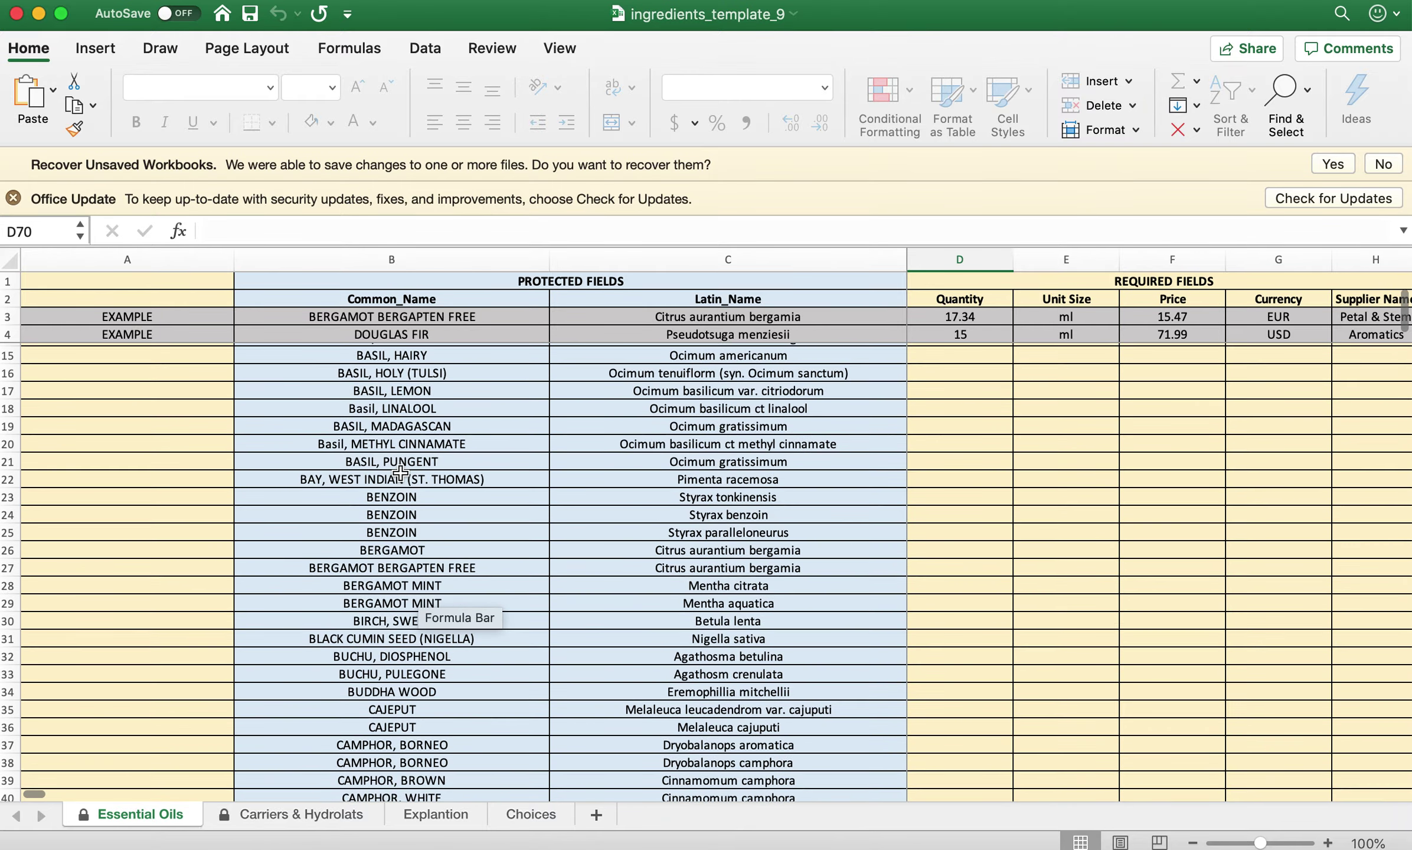
{"action": "left_click", "coordinate": [975, 569]}
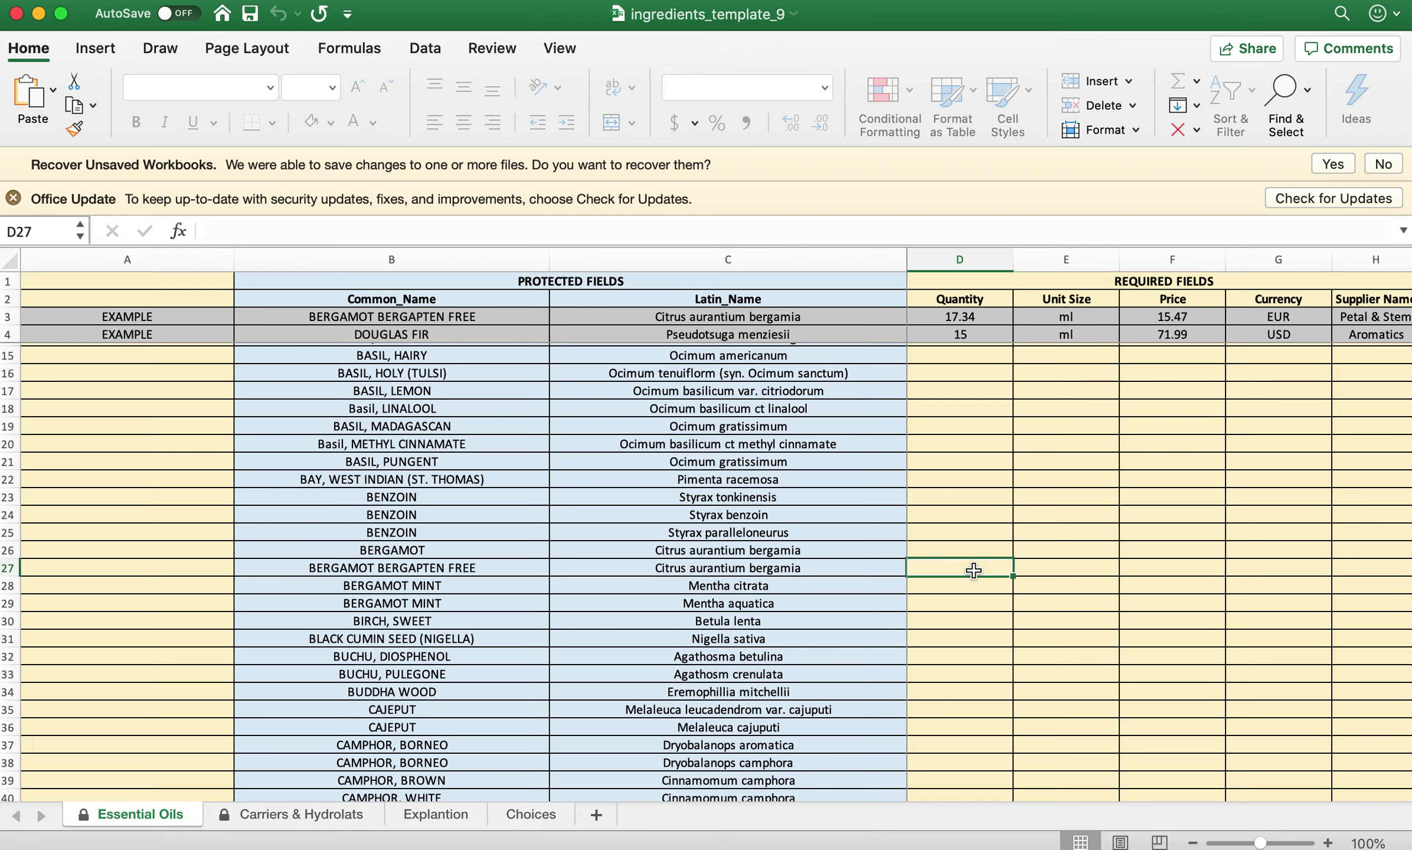
{"action": "key", "text": "super+Tab"}
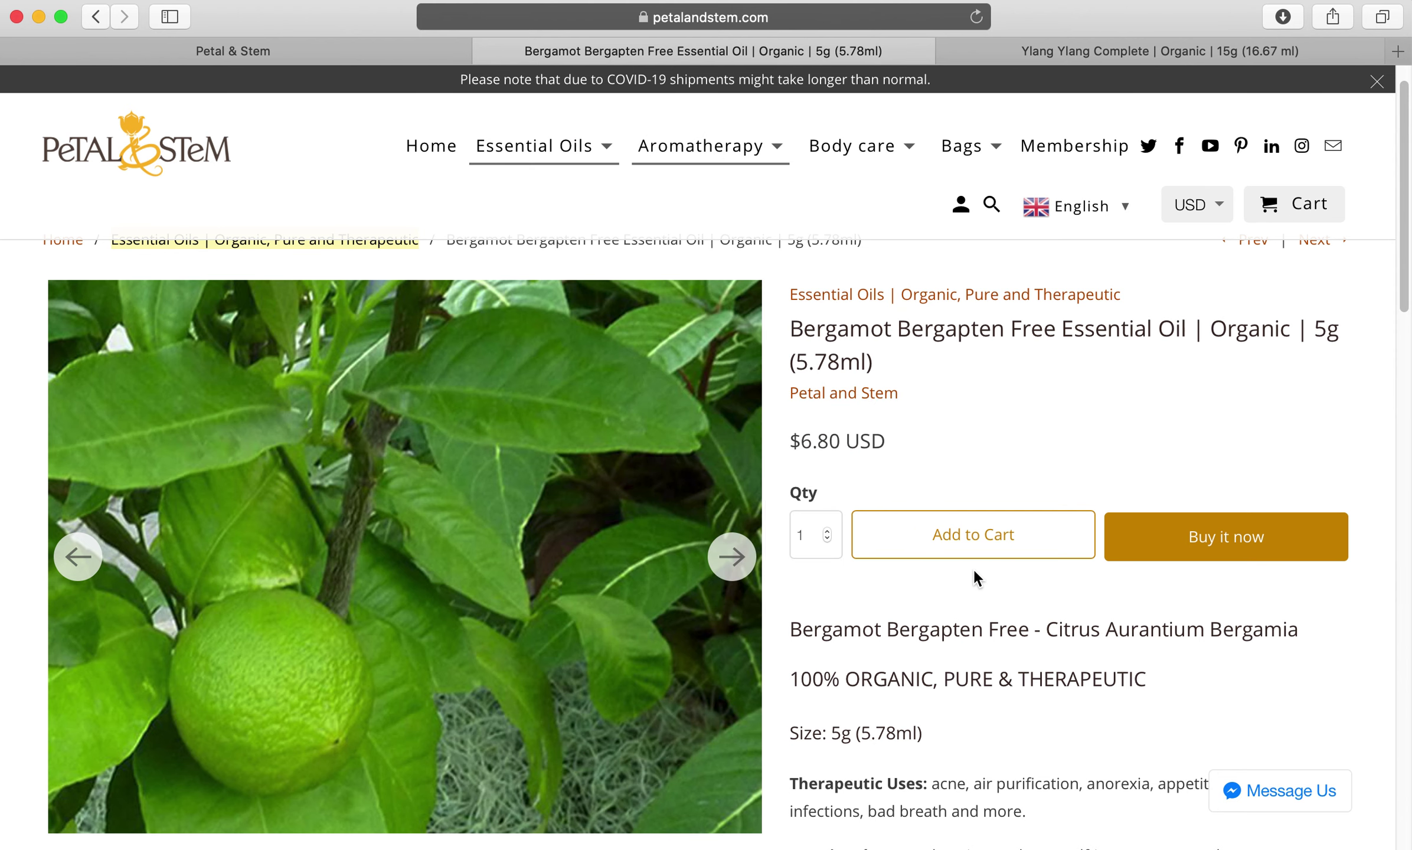
{"action": "key", "text": "super+Tab"}
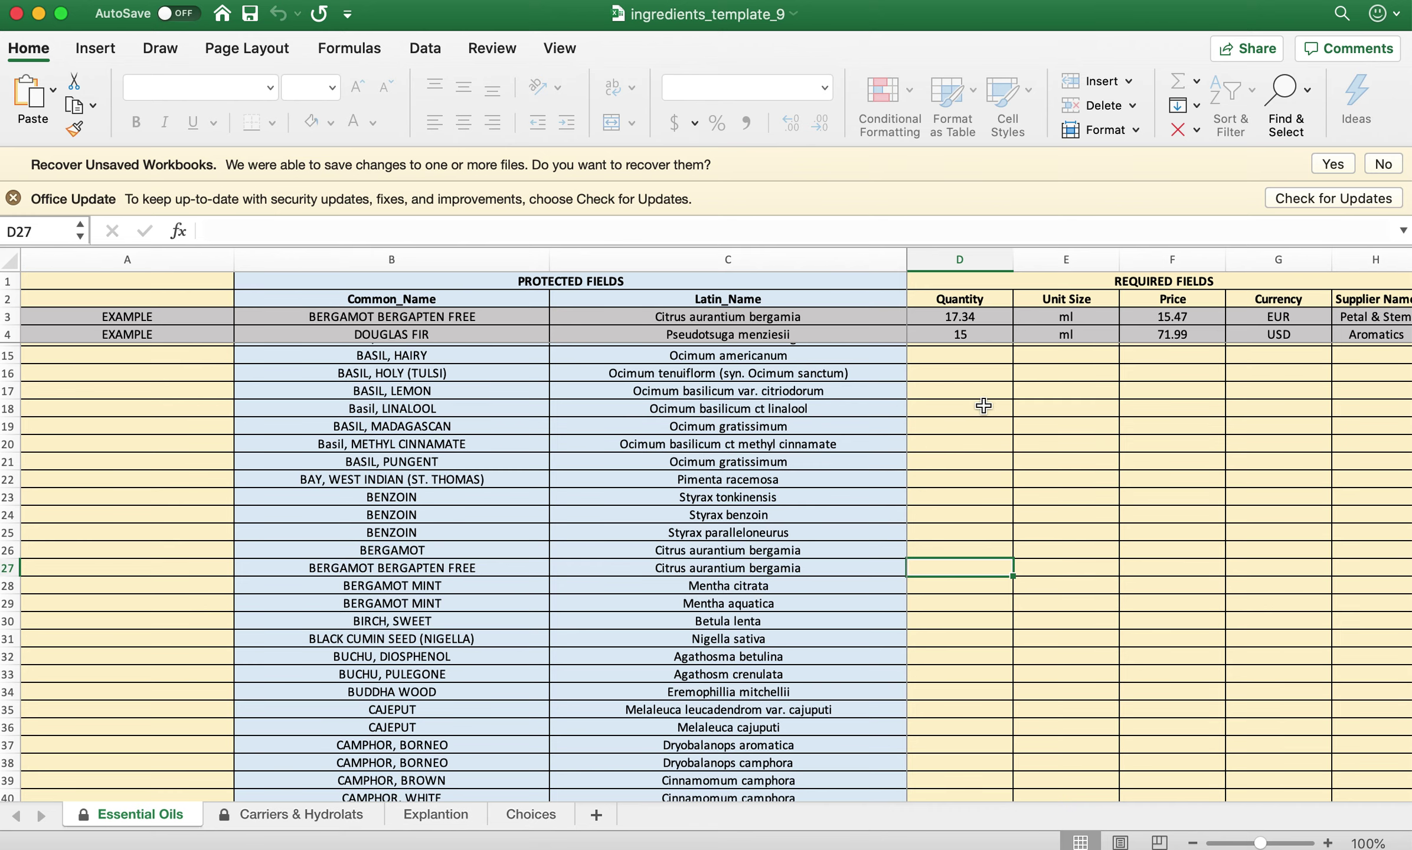
Enter quantity 5.78 with unit ml for the Bergamot row in D27:E27.
{"action": "type", "text": "5."}
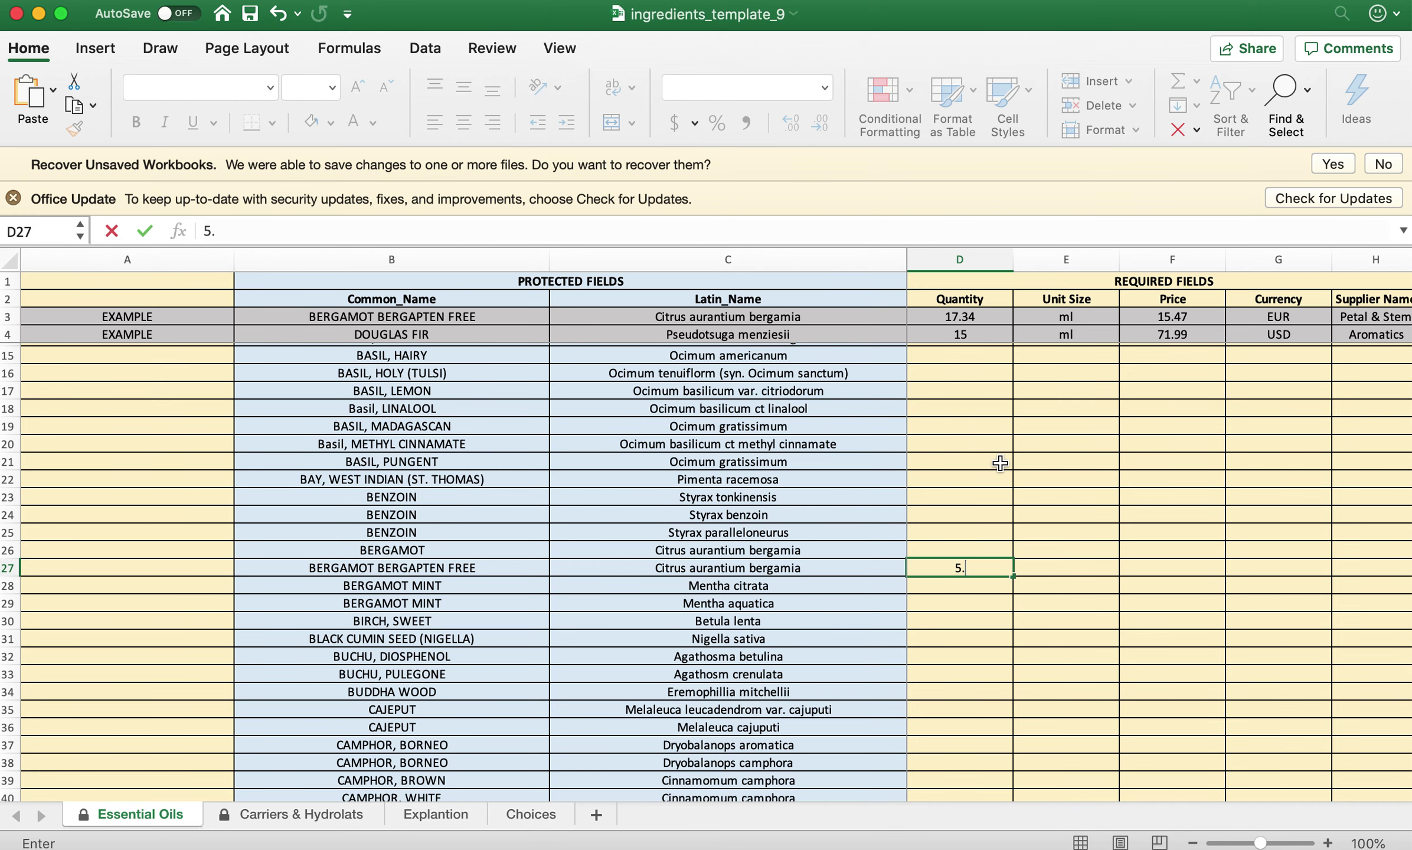
{"action": "type", "text": "78"}
{"action": "left_click", "coordinate": [1075, 568]}
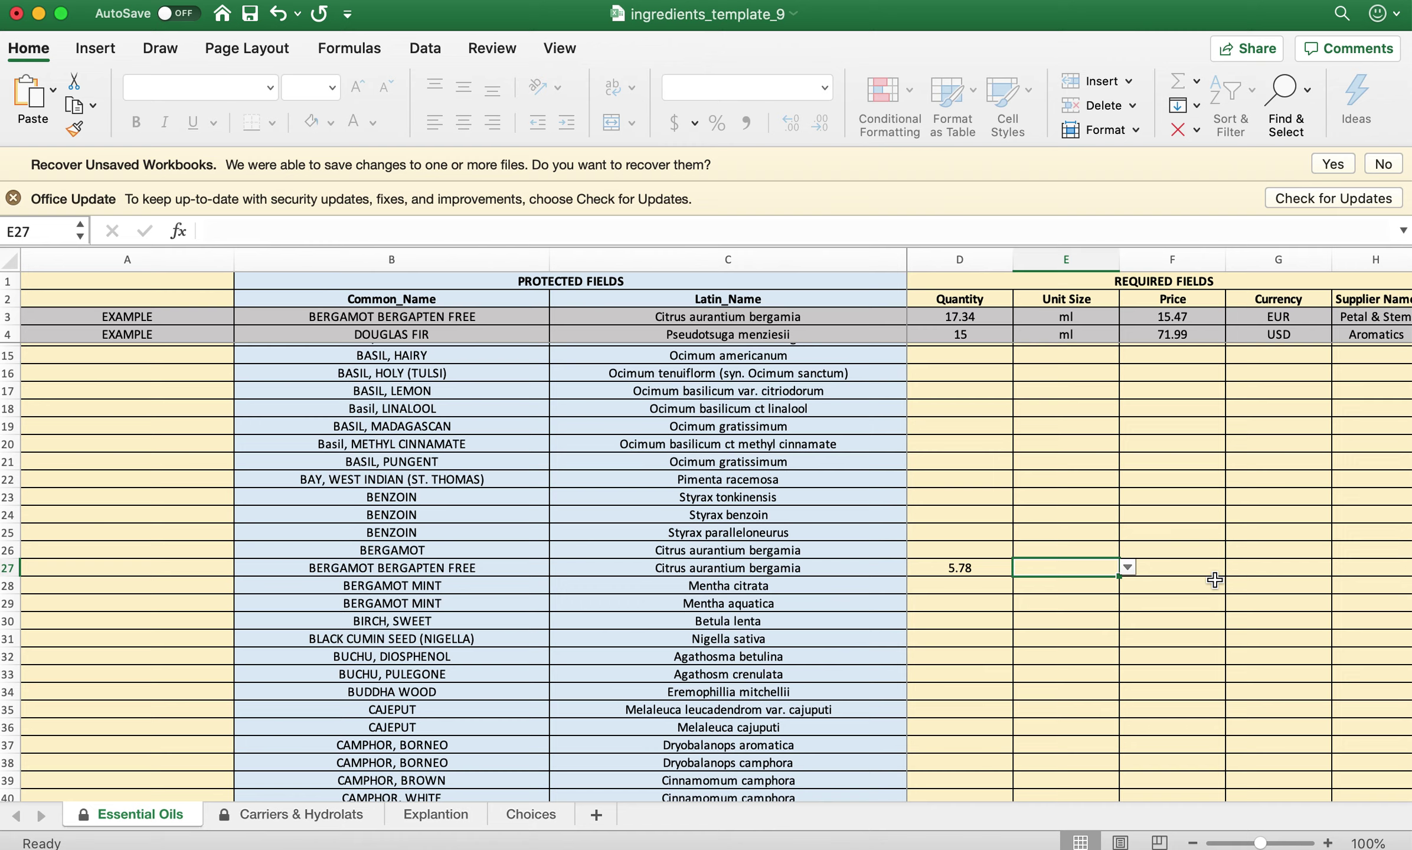
{"action": "type", "text": "ml"}
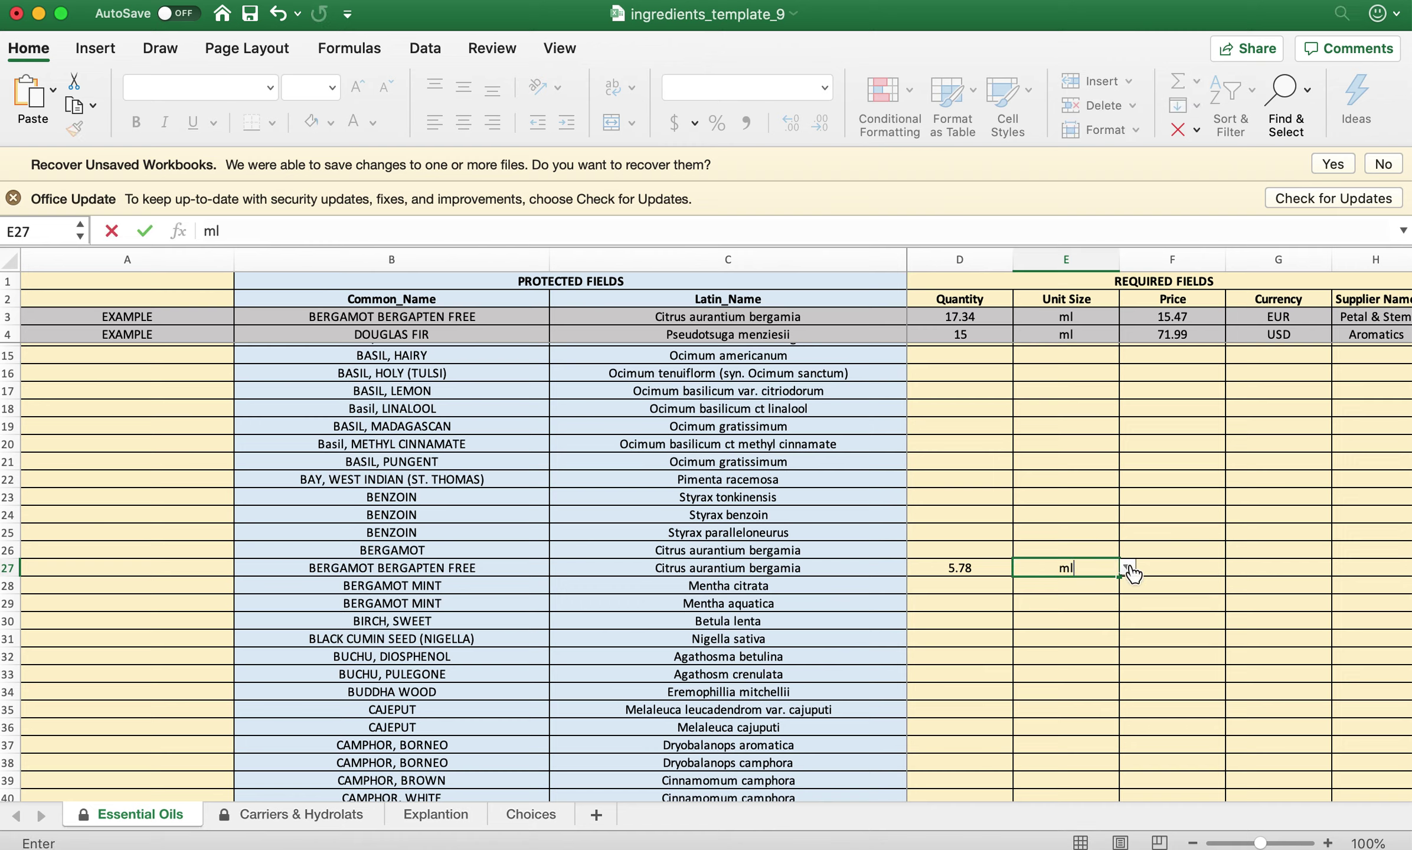
{"action": "left_click", "coordinate": [1128, 568]}
{"action": "left_click", "coordinate": [1040, 625]}
{"action": "left_click", "coordinate": [1192, 572]}
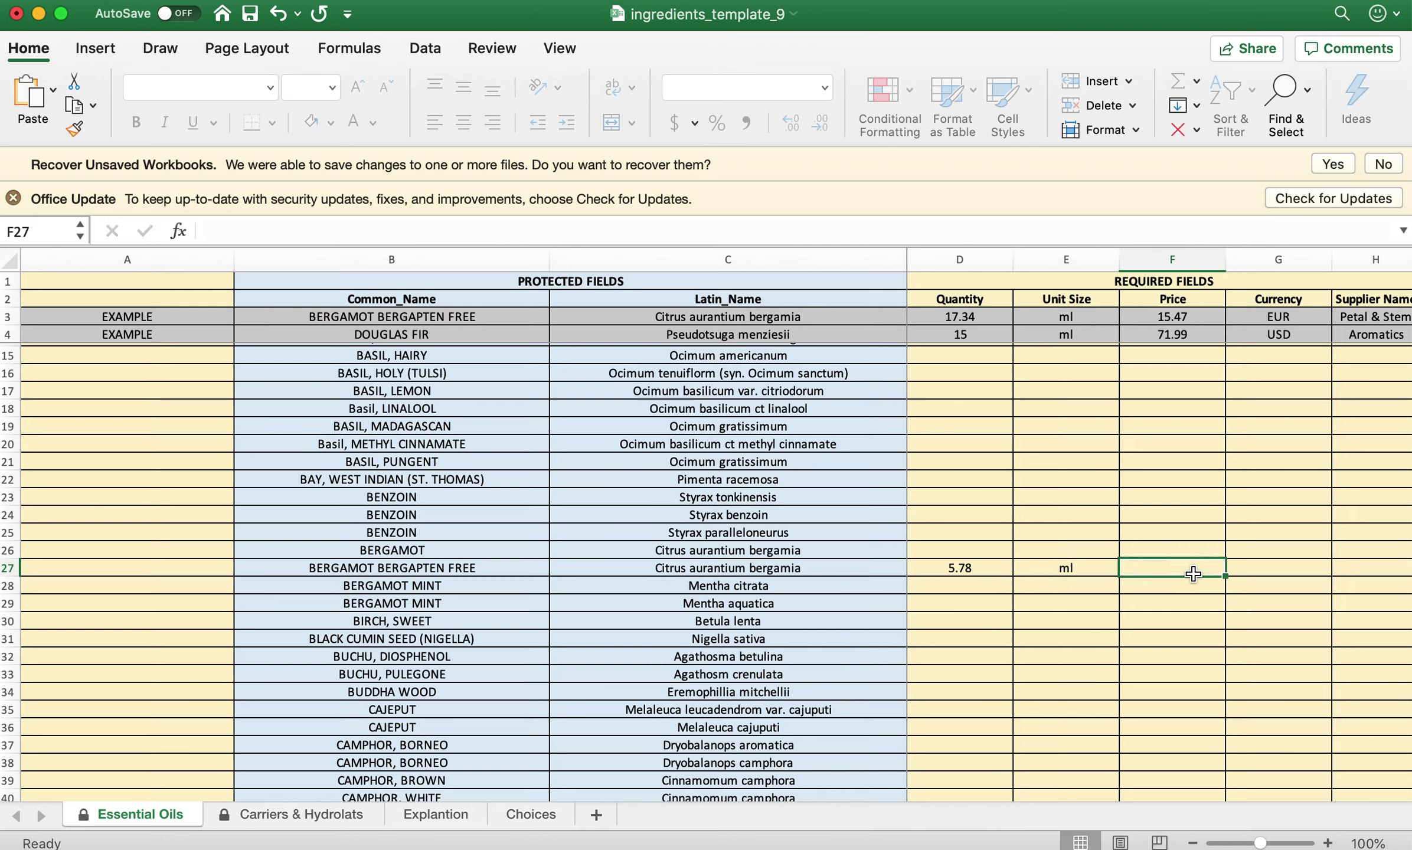
Enter price 6.80, currency USD and supplier Petal & Stem in F27:H27.
{"action": "key", "text": "super+Tab"}
{"action": "key", "text": "super+Tab"}
{"action": "type", "text": "6.80"}
{"action": "left_click", "coordinate": [1289, 567]}
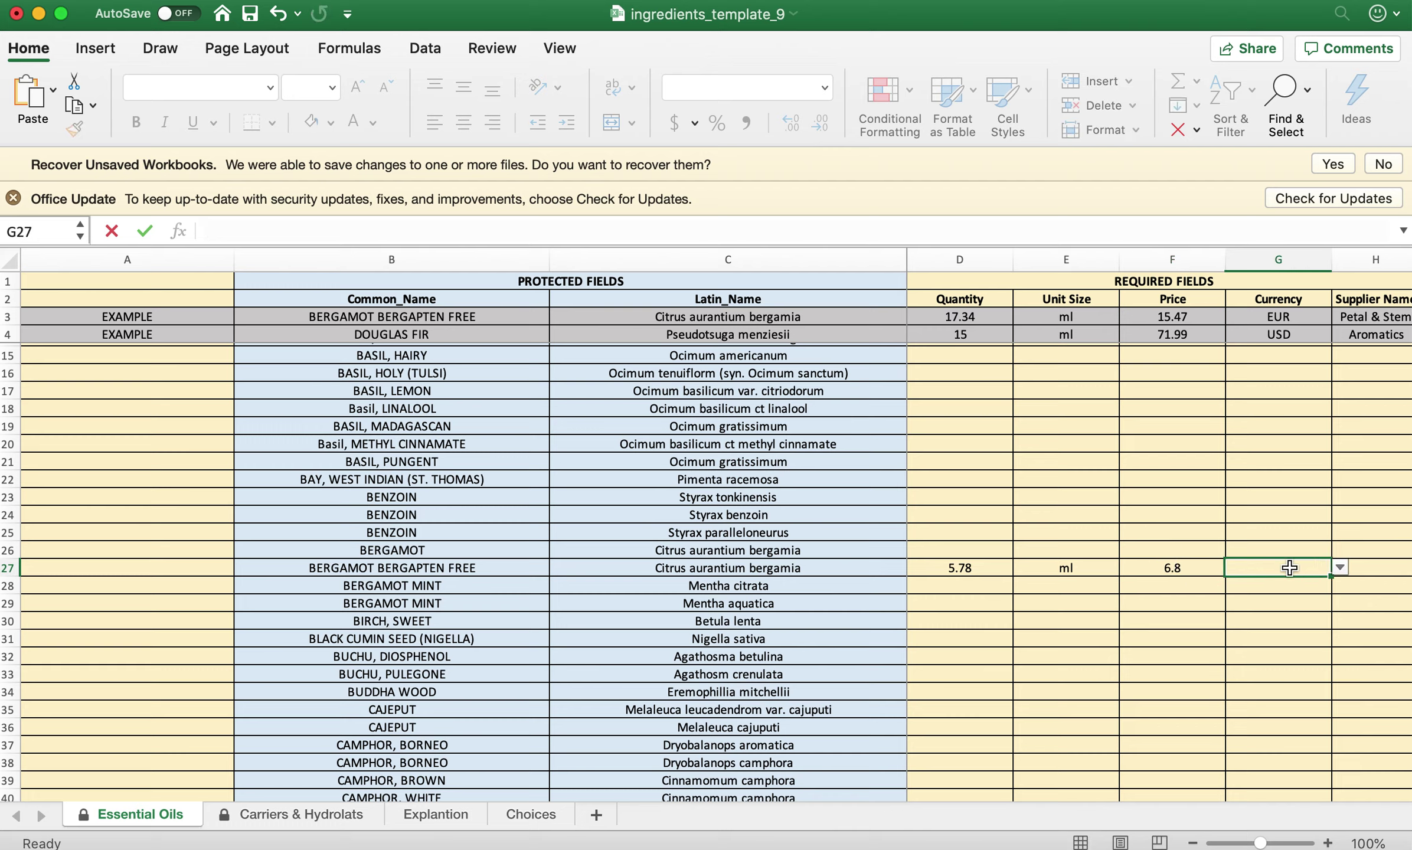
{"action": "key", "text": "super+Tab"}
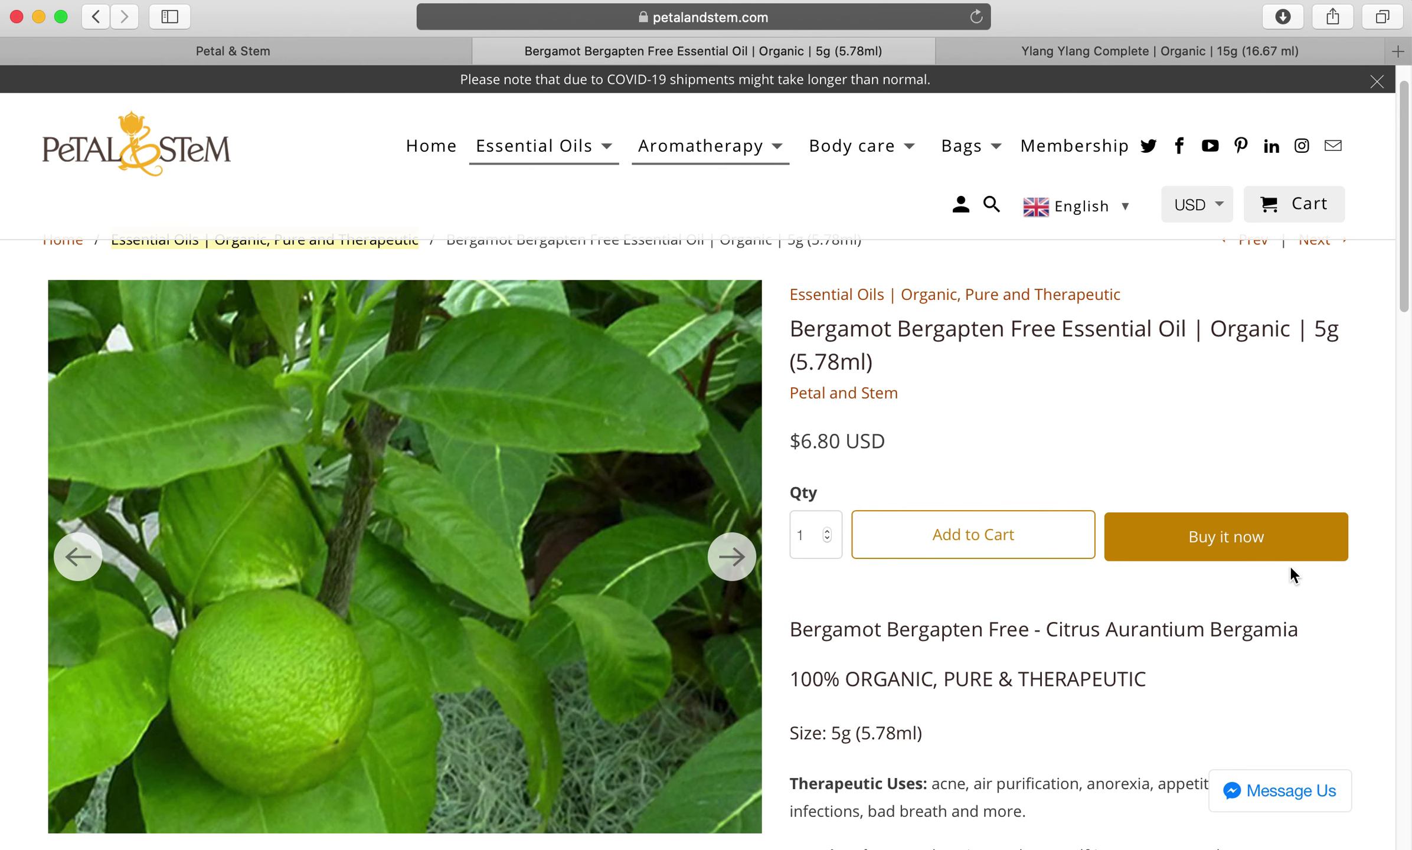
{"action": "key", "text": "super+Tab"}
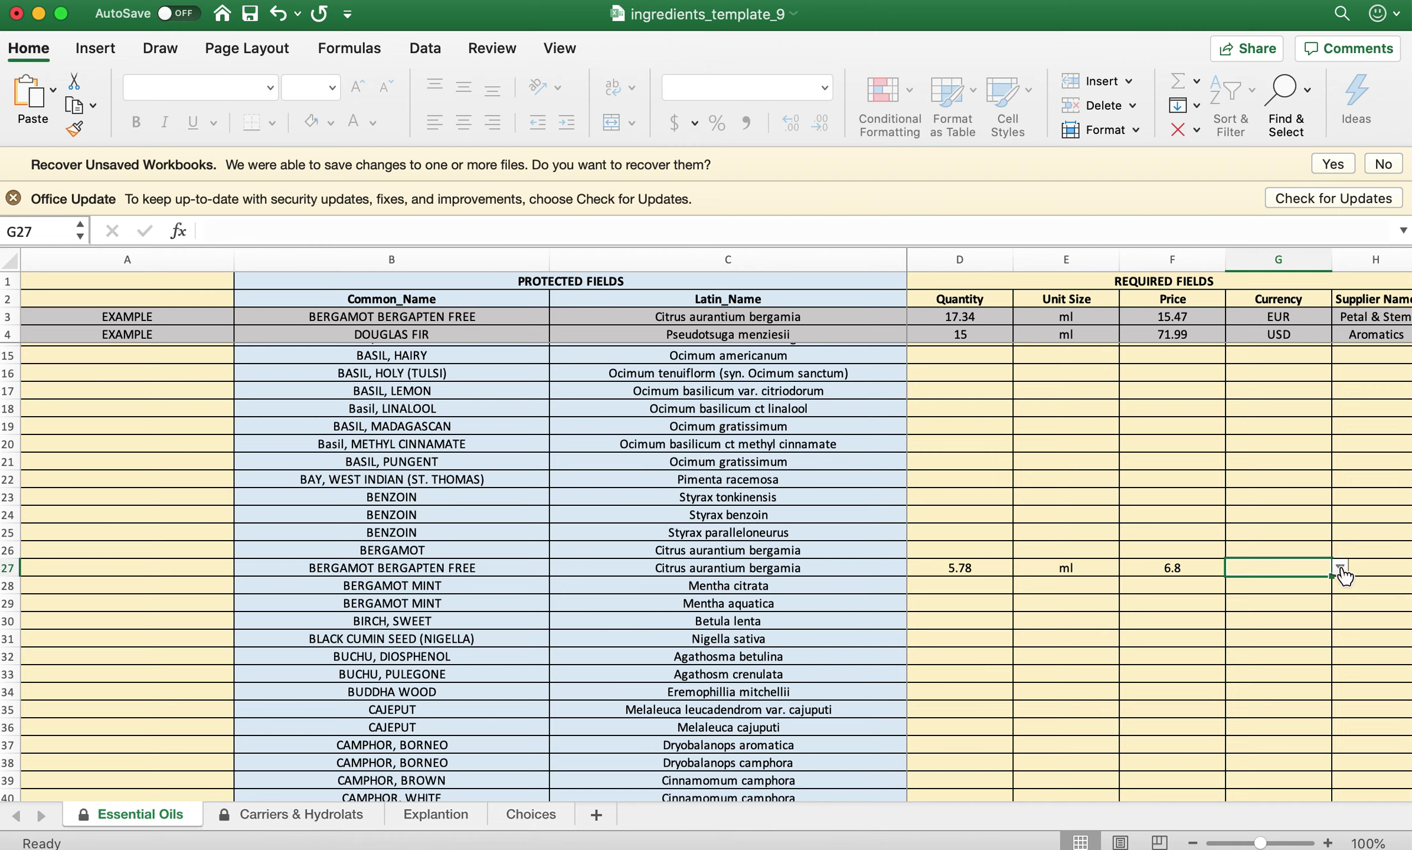
{"action": "left_click", "coordinate": [1341, 568]}
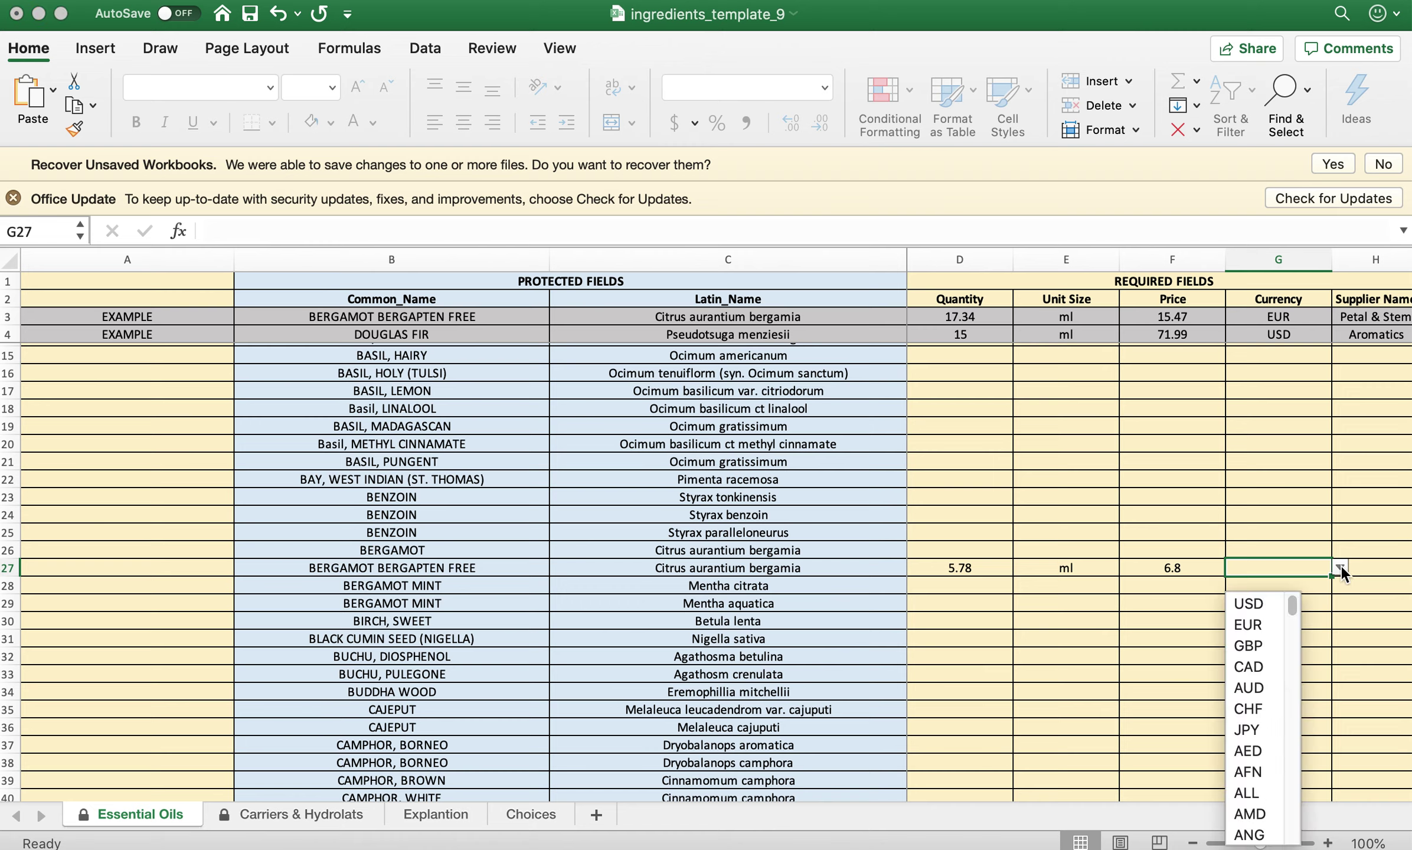
{"action": "left_click", "coordinate": [1248, 603]}
{"action": "left_click", "coordinate": [1381, 581]}
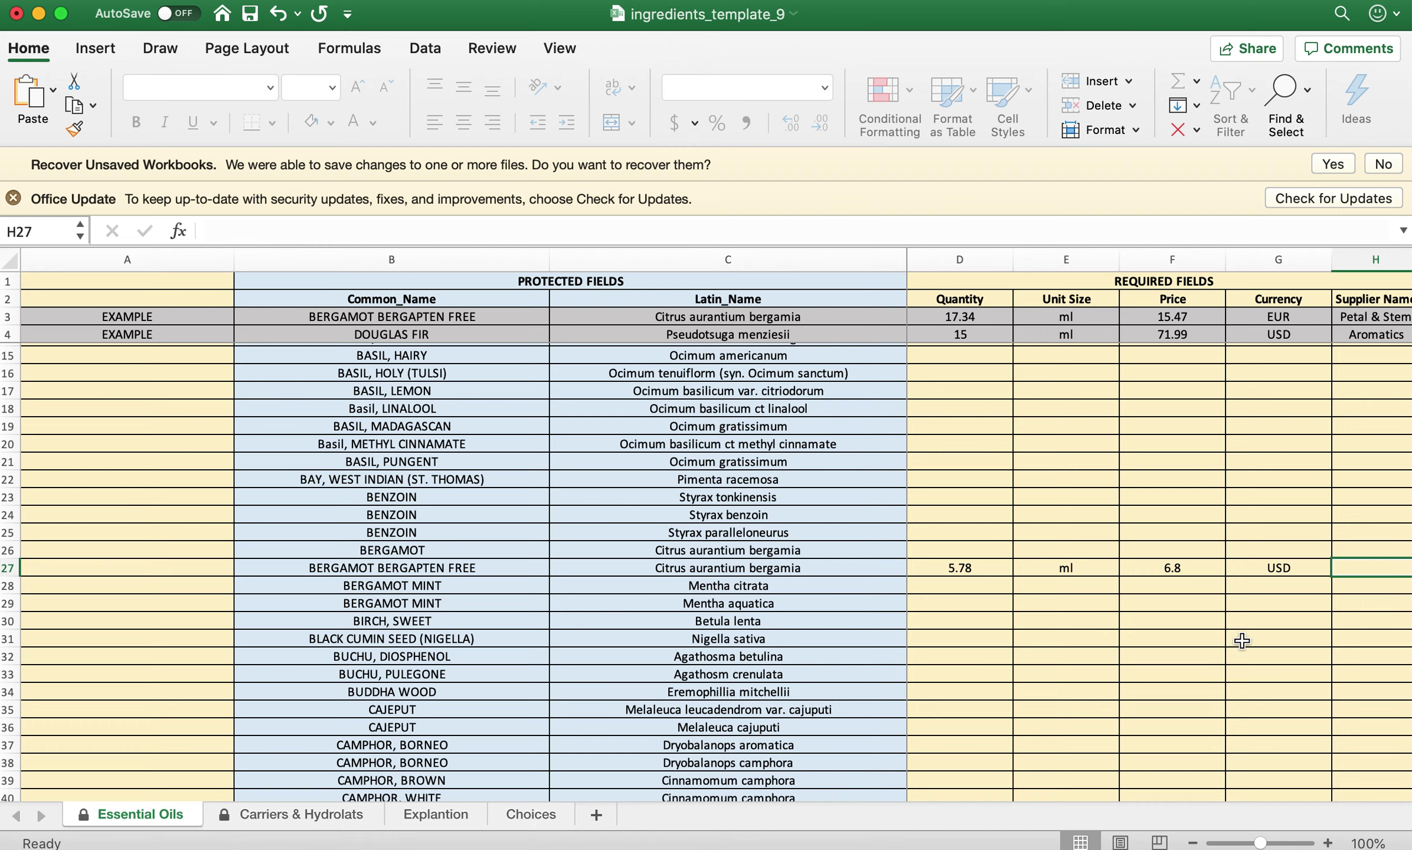
{"action": "type", "text": "Petal & Stem"}
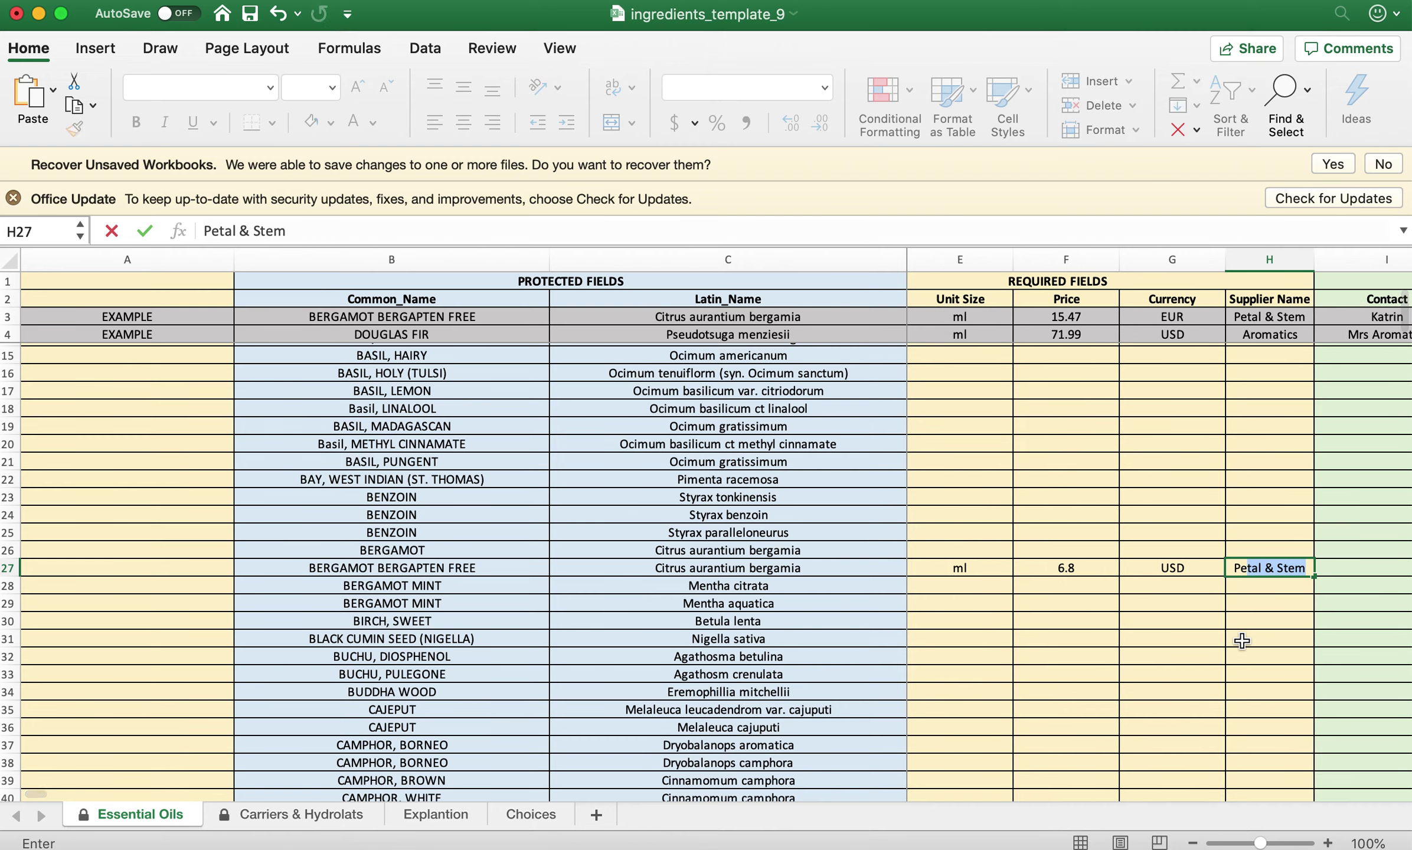
{"action": "key", "text": "Tab"}
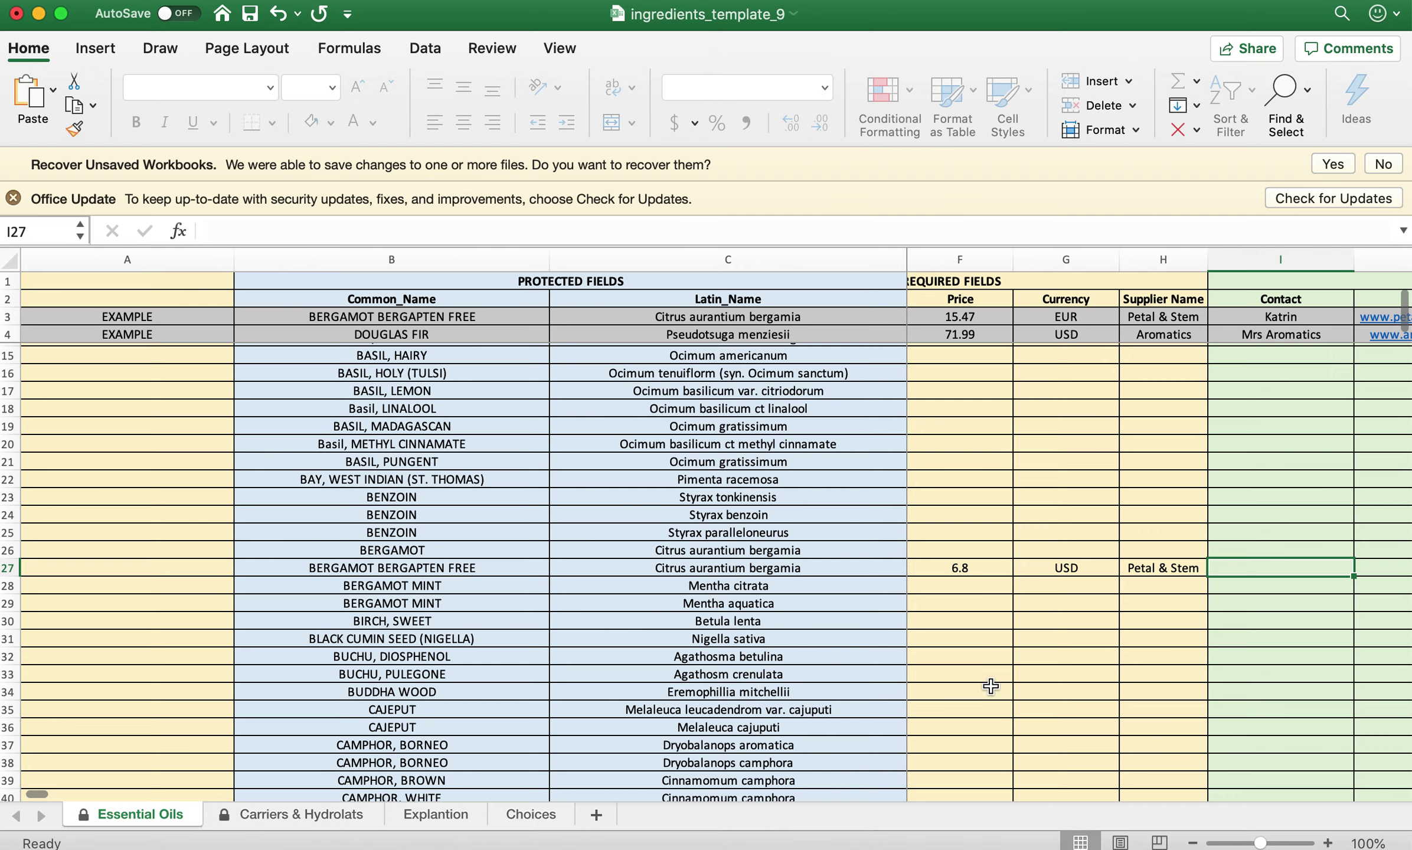
Move back to the ingredient rows with the Quantity column in view.
{"action": "left_click", "coordinate": [1130, 608]}
{"action": "key", "text": "Left"}
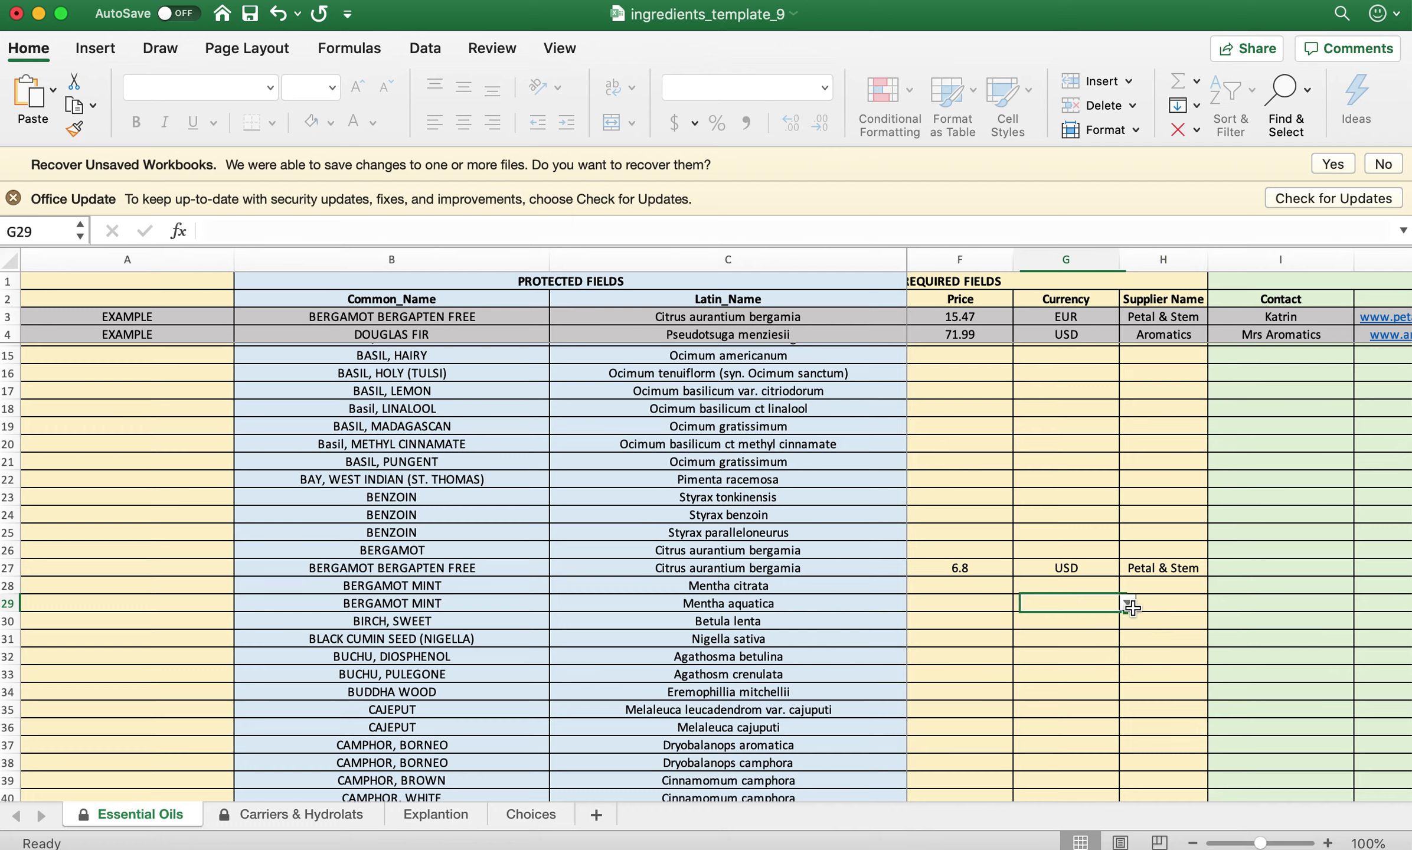
{"action": "key", "text": "Left"}
{"action": "key", "text": "Left"}
{"action": "key", "text": "Left"}
{"action": "key", "text": "Left"}
{"action": "key", "text": "Left"}
{"action": "key", "text": "Left"}
{"action": "key", "text": "Up"}
{"action": "key", "text": "super+Right"}
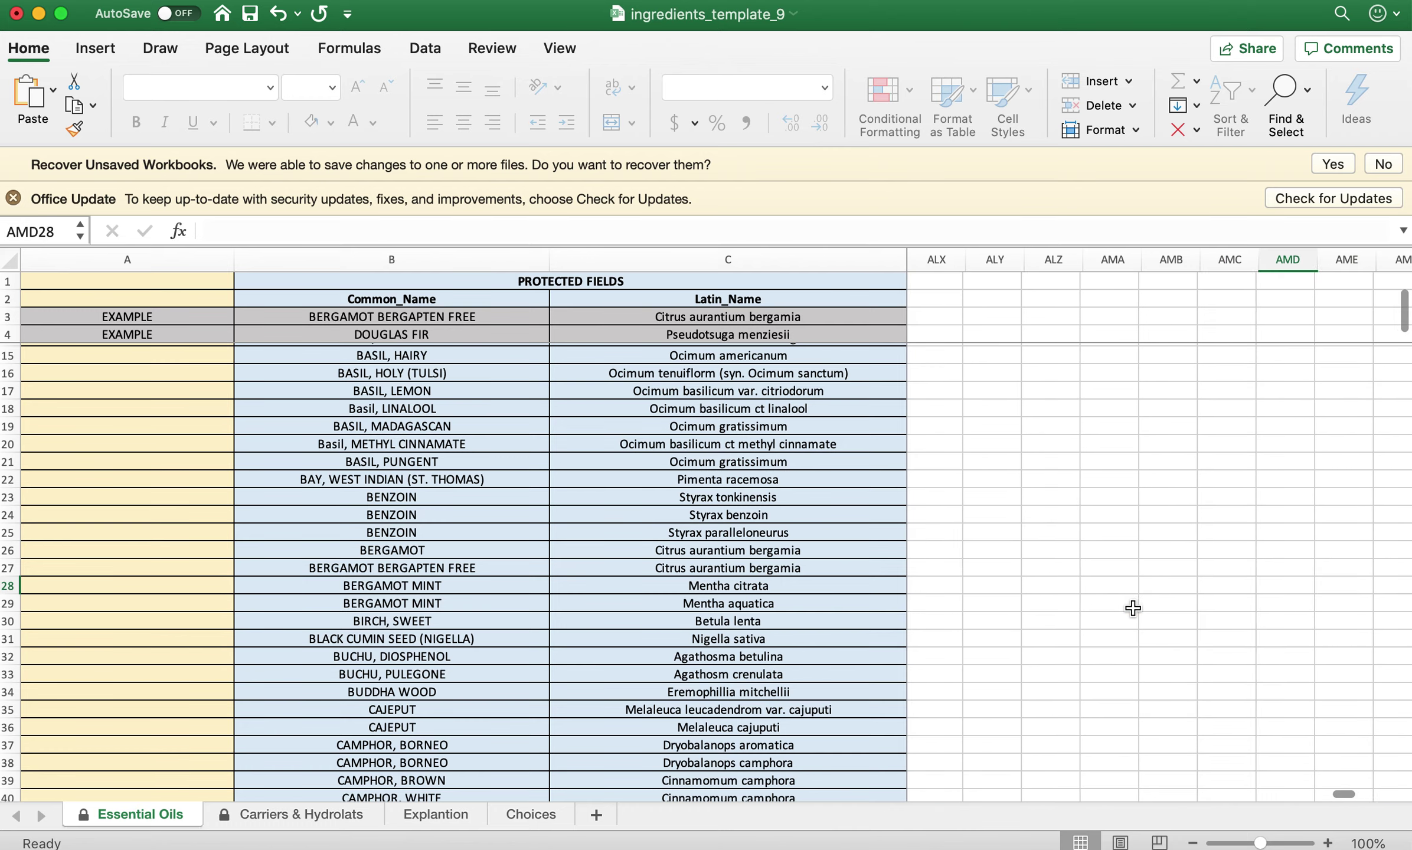
{"action": "key", "text": "Right"}
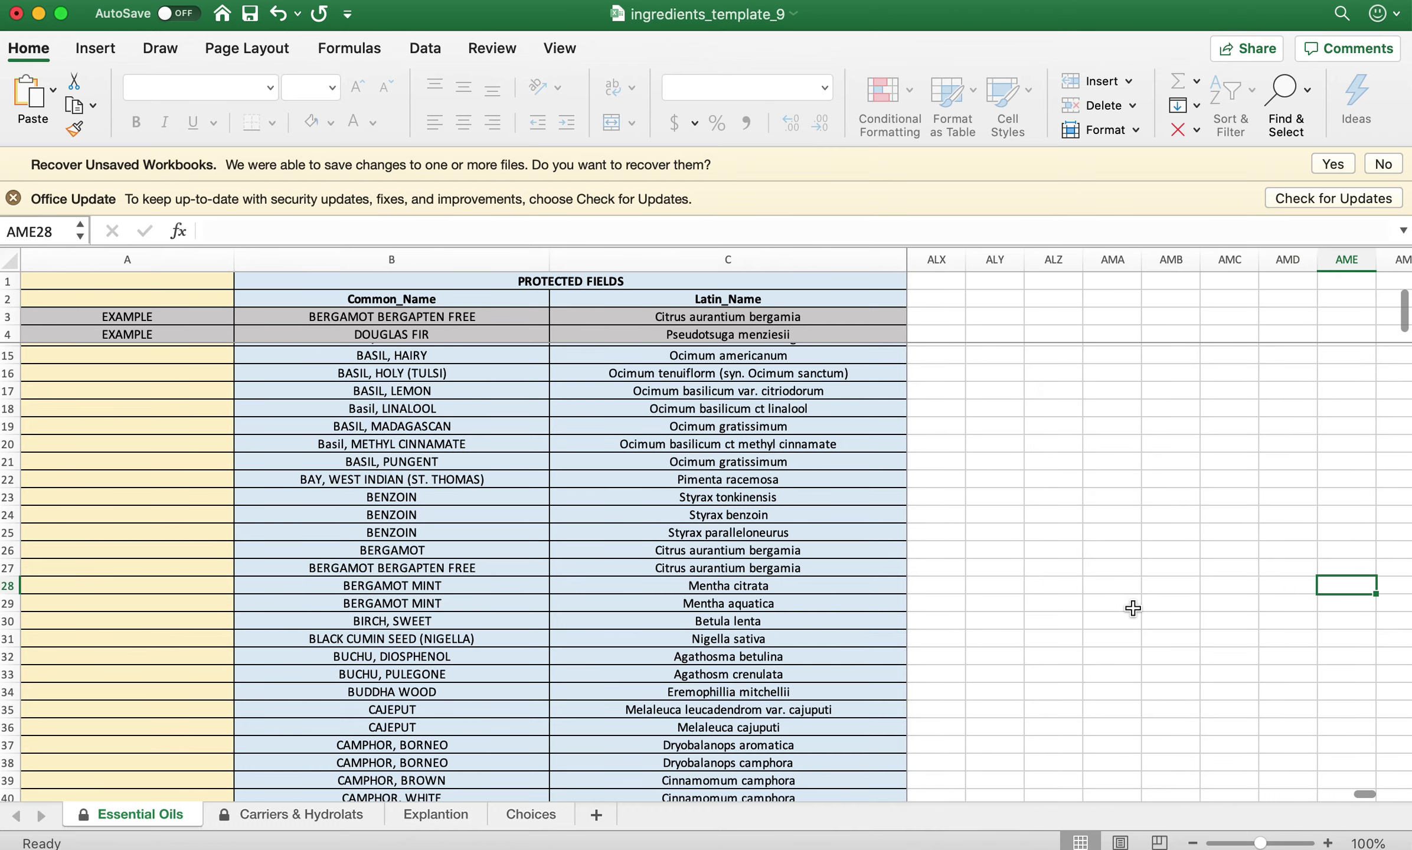
{"action": "left_click", "coordinate": [131, 672]}
{"action": "key", "text": "Right"}
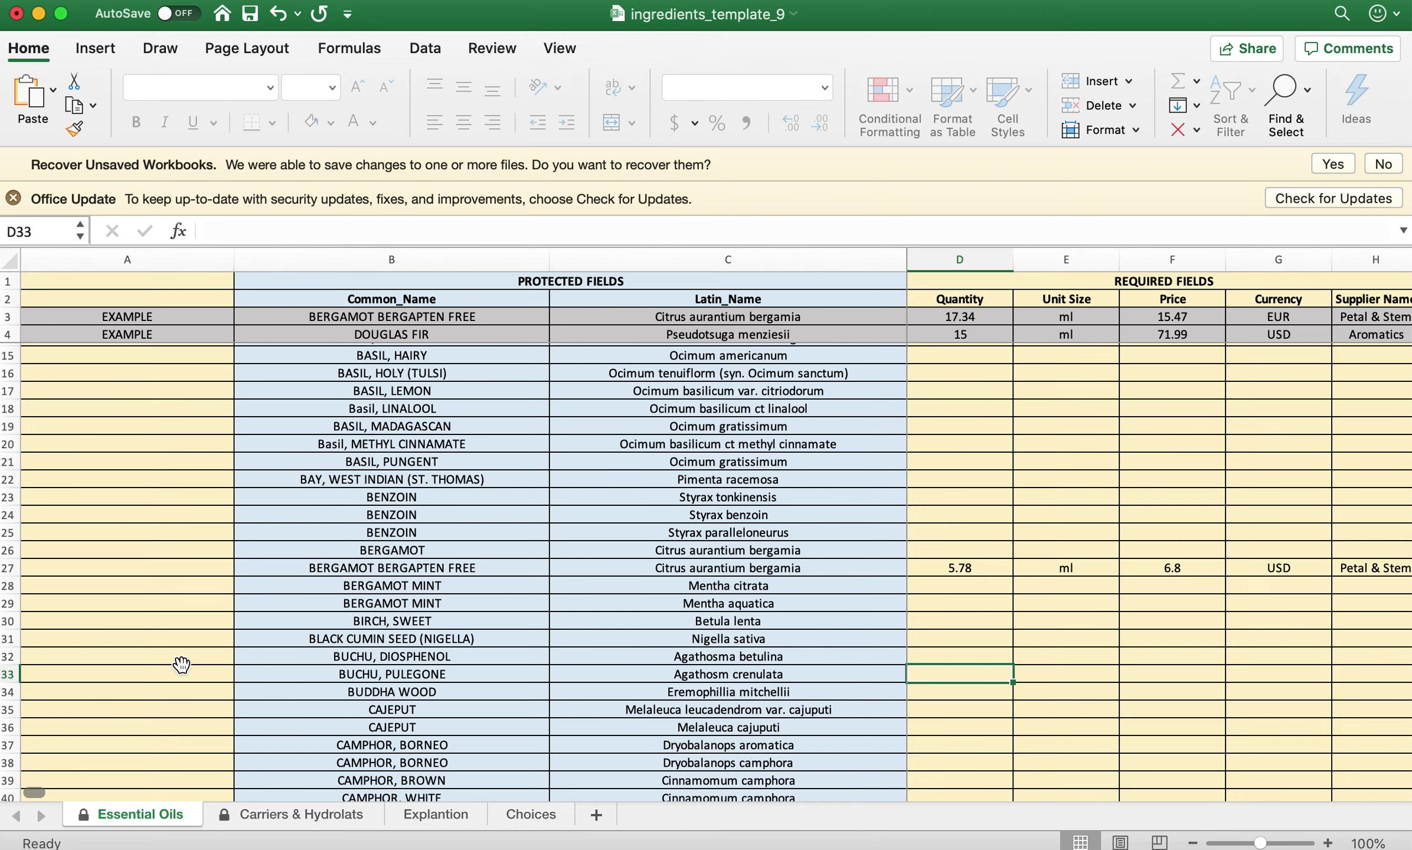
{"action": "key", "text": "super+Tab"}
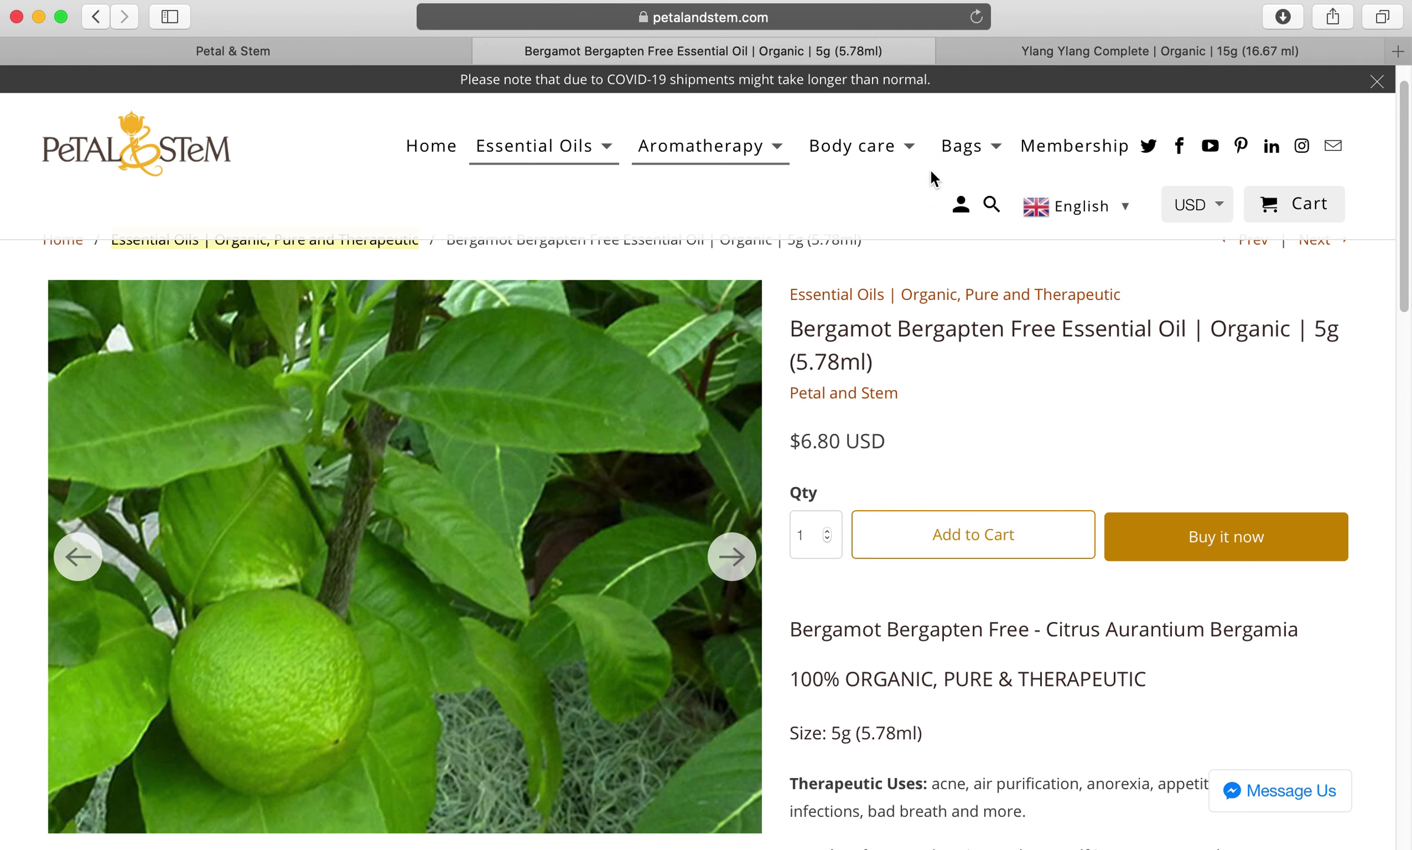
Open the Ylang Ylang Complete page and highlight its 16.67 ml size.
{"action": "left_click", "coordinate": [1118, 56]}
{"action": "scroll", "coordinate": [767, 555], "scroll_direction": "down", "scroll_amount": 1}
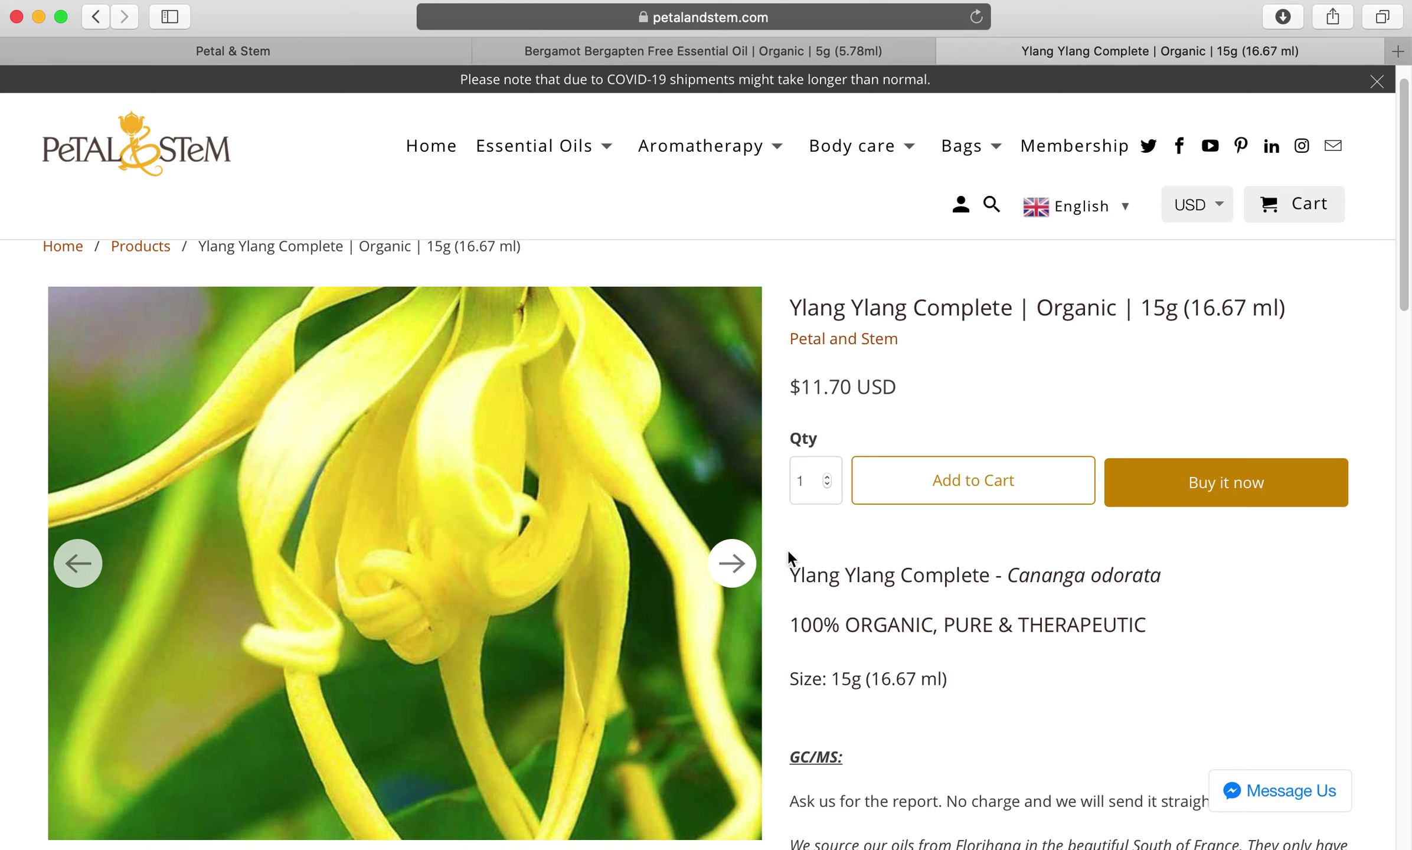
{"action": "left_click_drag", "start_coordinate": [1190, 307], "coordinate": [1247, 308]}
{"action": "key", "text": "super+c"}
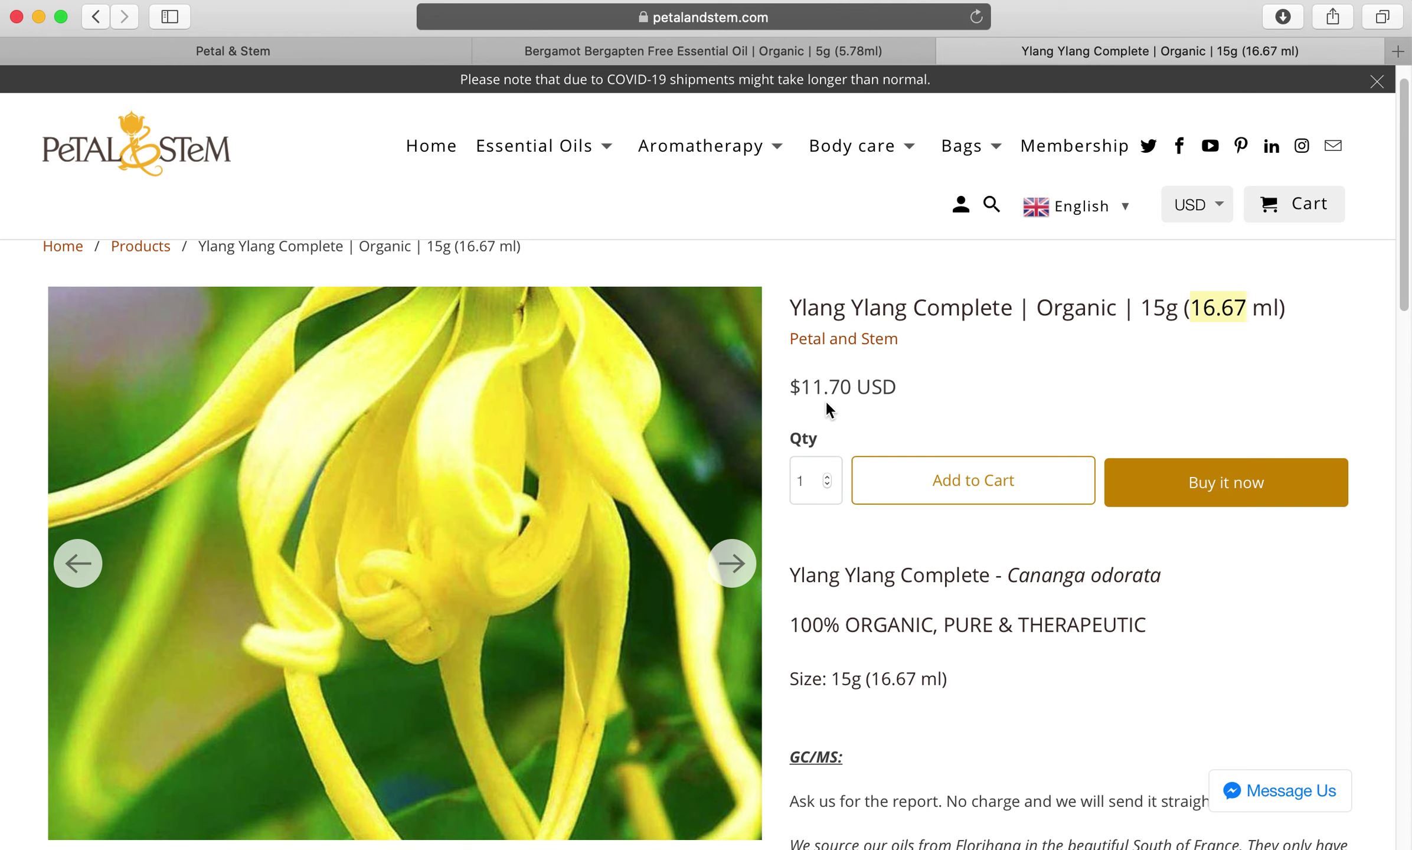
Paste 16.67 into quantity cell D290 of the YLANG YLANG, COMPLETE row, keeping sheet formatting.
{"action": "key", "text": "super+Tab"}
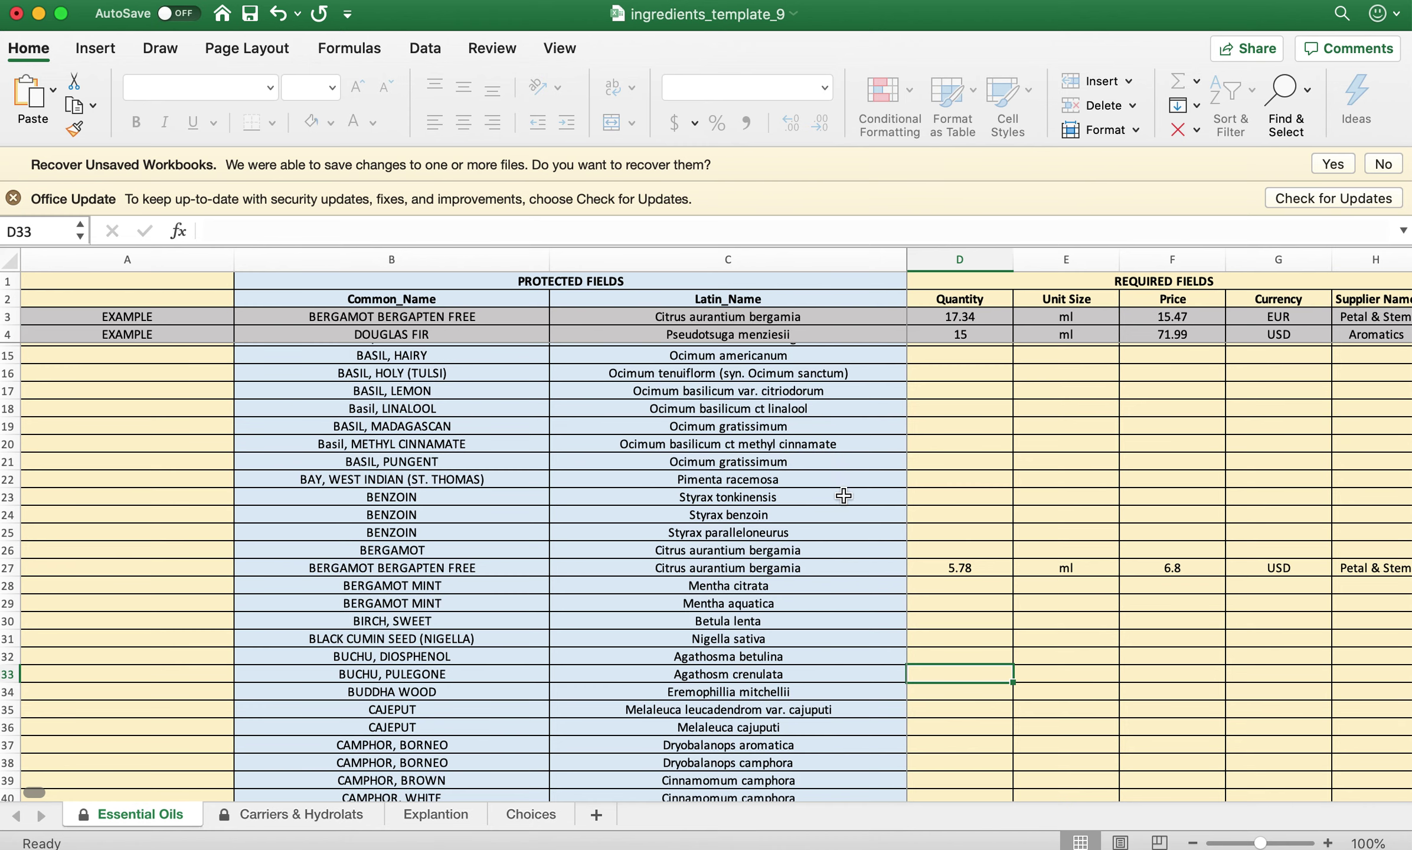
{"action": "scroll", "coordinate": [959, 658], "scroll_direction": "down", "scroll_amount": 18}
{"action": "scroll", "coordinate": [958, 658], "scroll_direction": "down", "scroll_amount": 5}
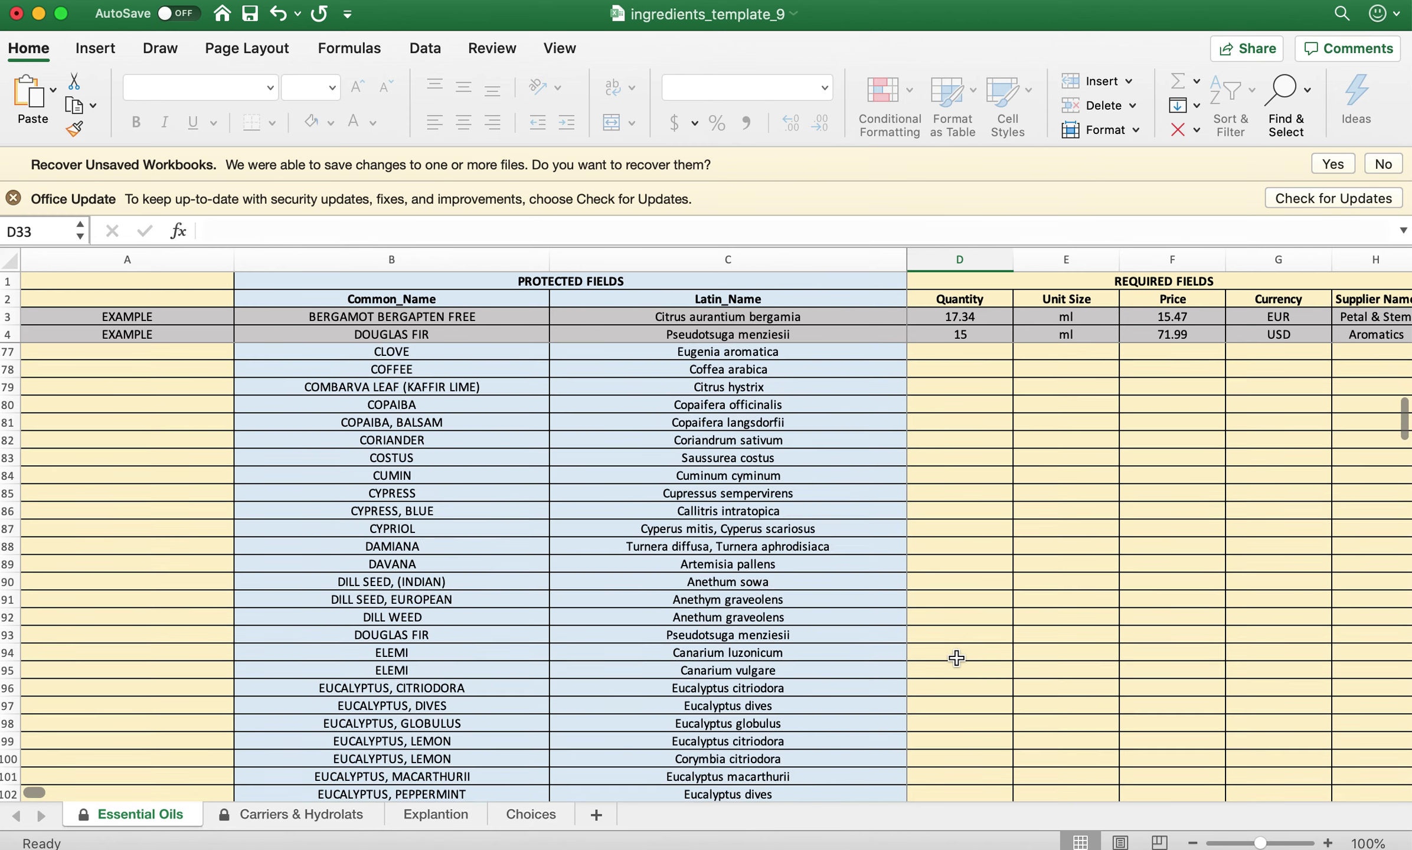
{"action": "scroll", "coordinate": [956, 658], "scroll_direction": "down", "scroll_amount": 20}
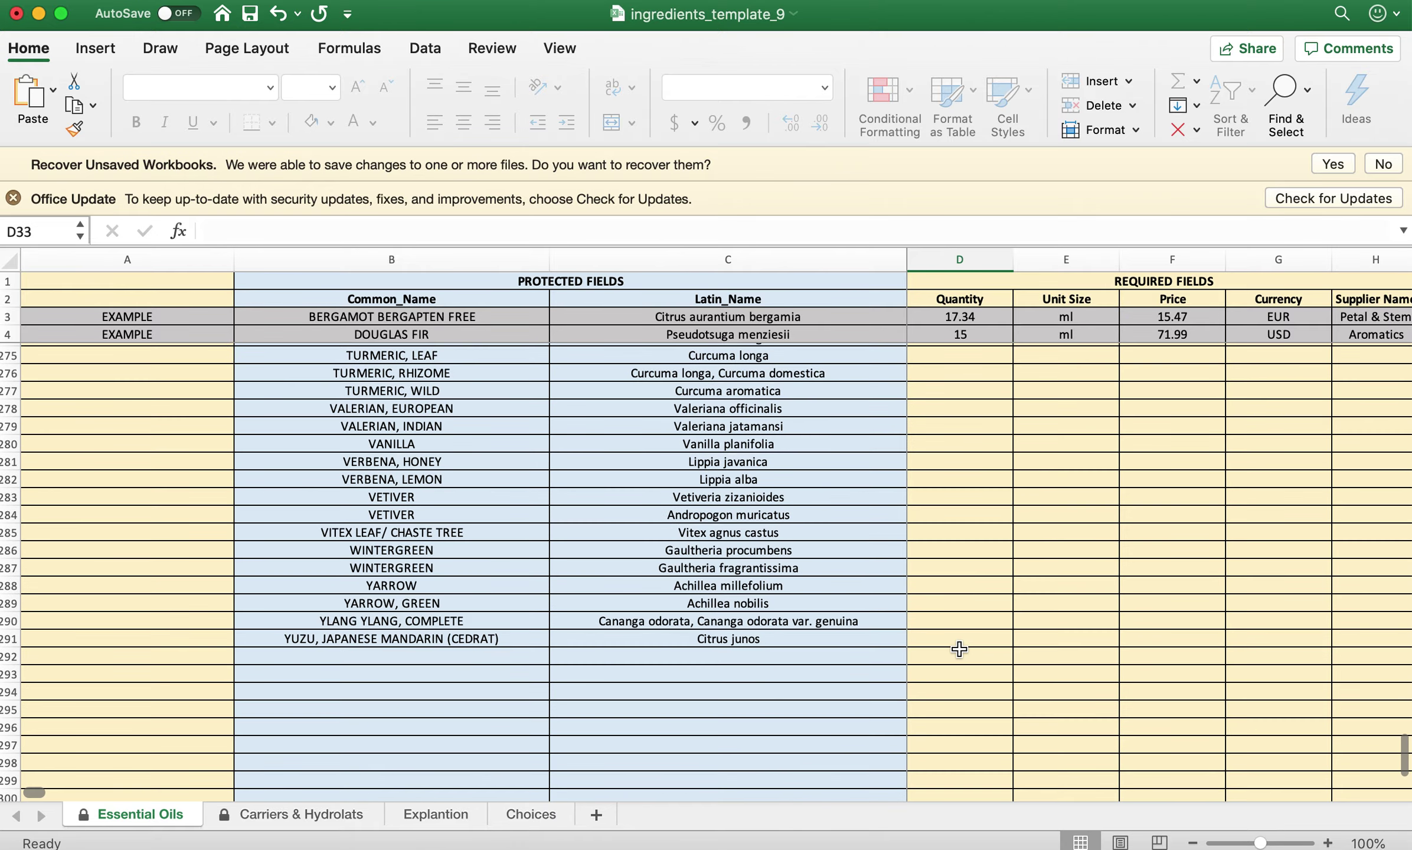
{"action": "scroll", "coordinate": [957, 648], "scroll_direction": "up", "scroll_amount": 4}
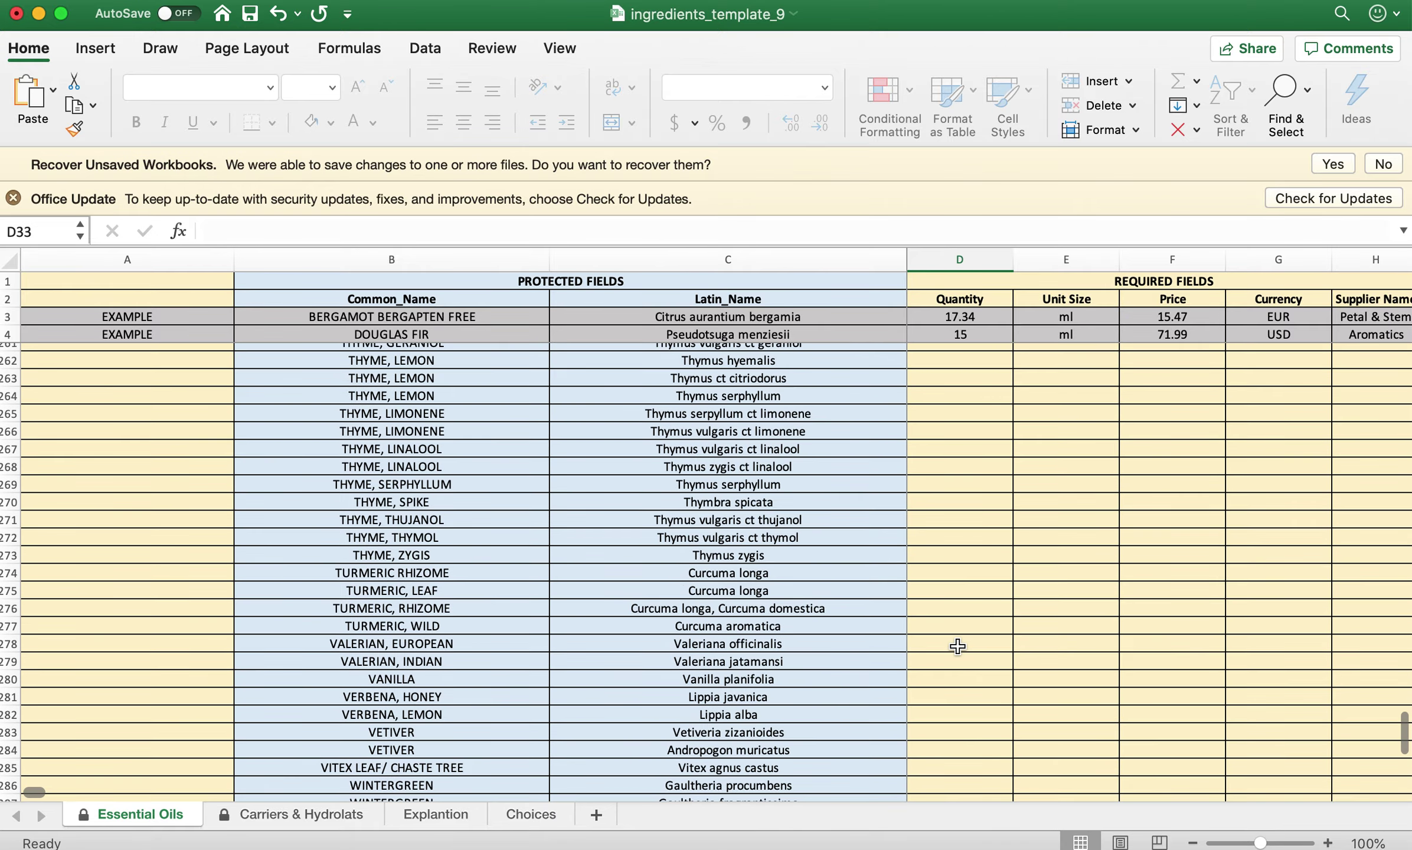
{"action": "scroll", "coordinate": [957, 646], "scroll_direction": "down", "scroll_amount": 3}
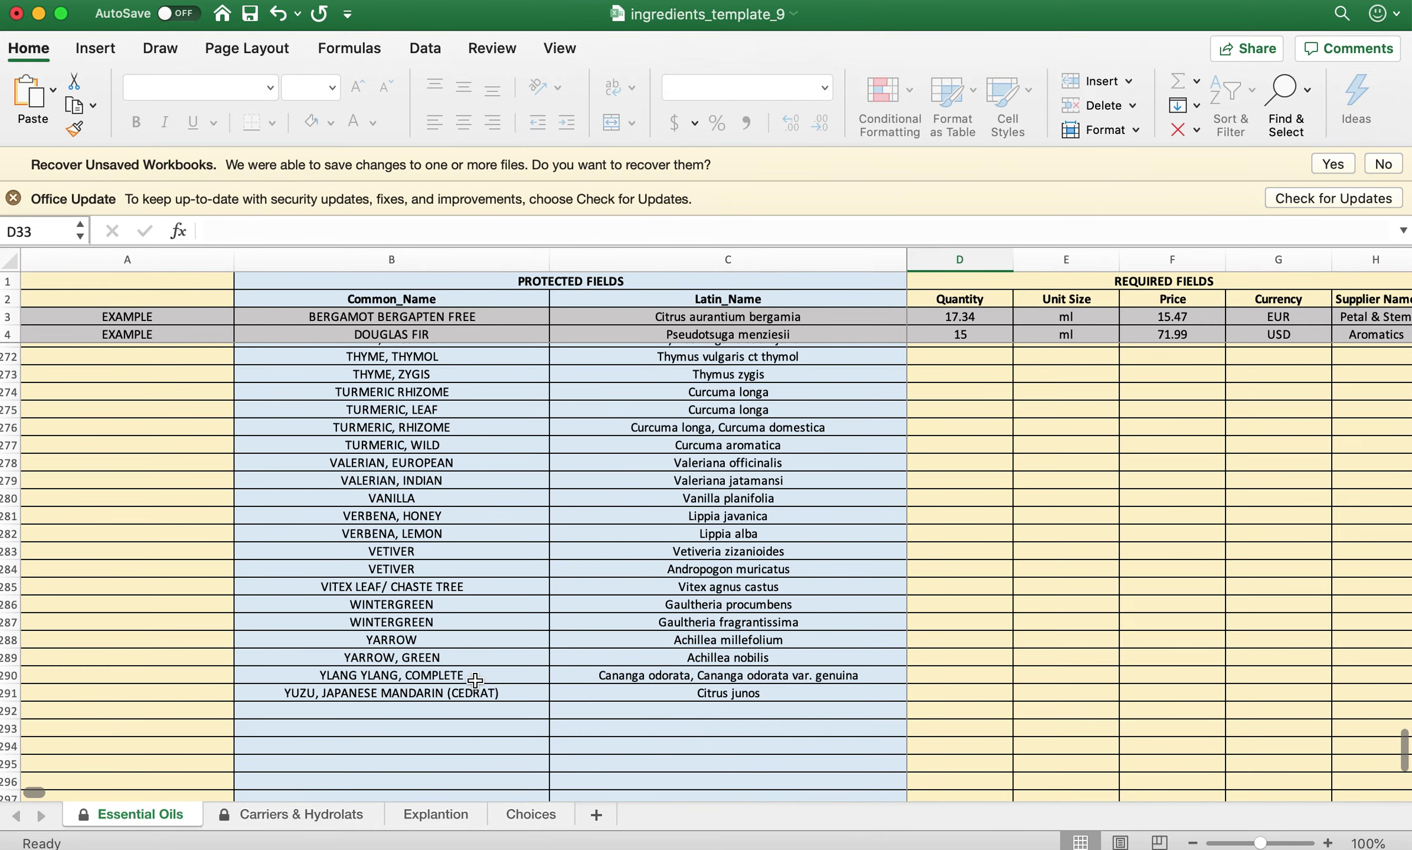
{"action": "left_click", "coordinate": [959, 675]}
{"action": "key", "text": "super+v"}
{"action": "left_click", "coordinate": [1031, 714]}
{"action": "left_click", "coordinate": [1075, 759]}
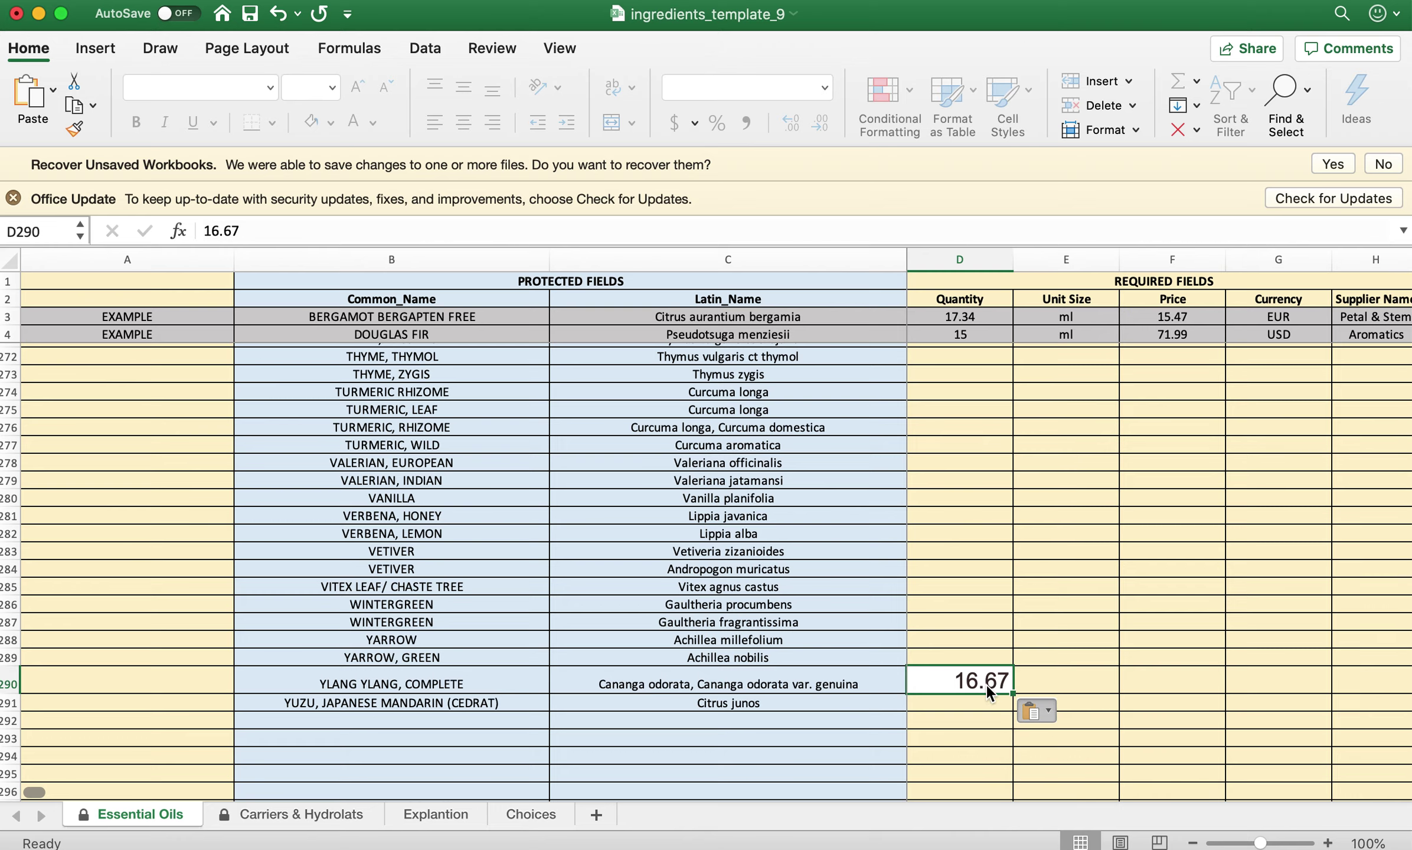
Set unit ml, price 11.70, currency USD and supplier Petal & Stem in E290:H290.
{"action": "left_click", "coordinate": [1048, 674]}
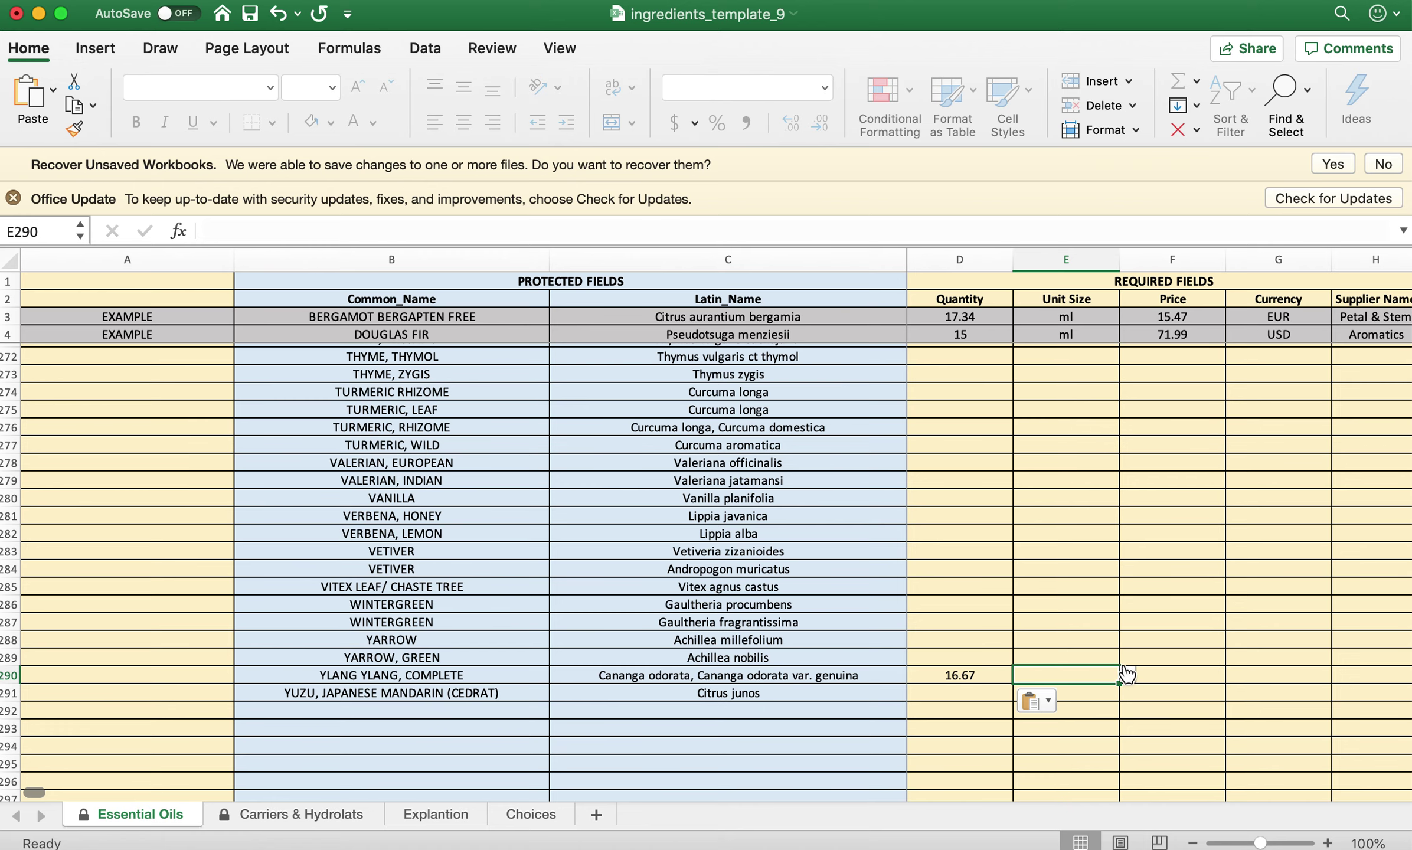
{"action": "left_click", "coordinate": [1127, 675]}
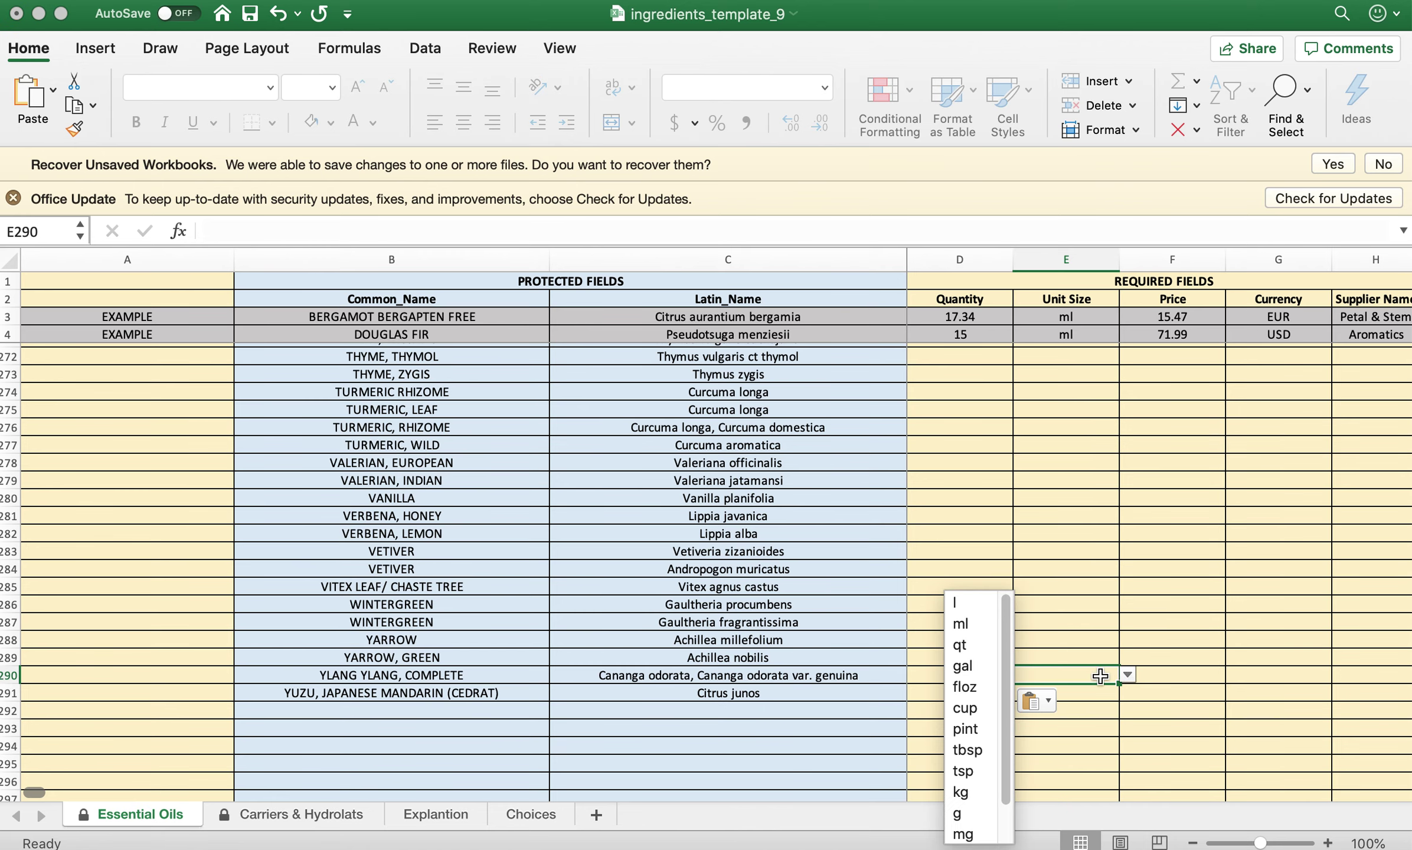
{"action": "left_click", "coordinate": [1130, 621]}
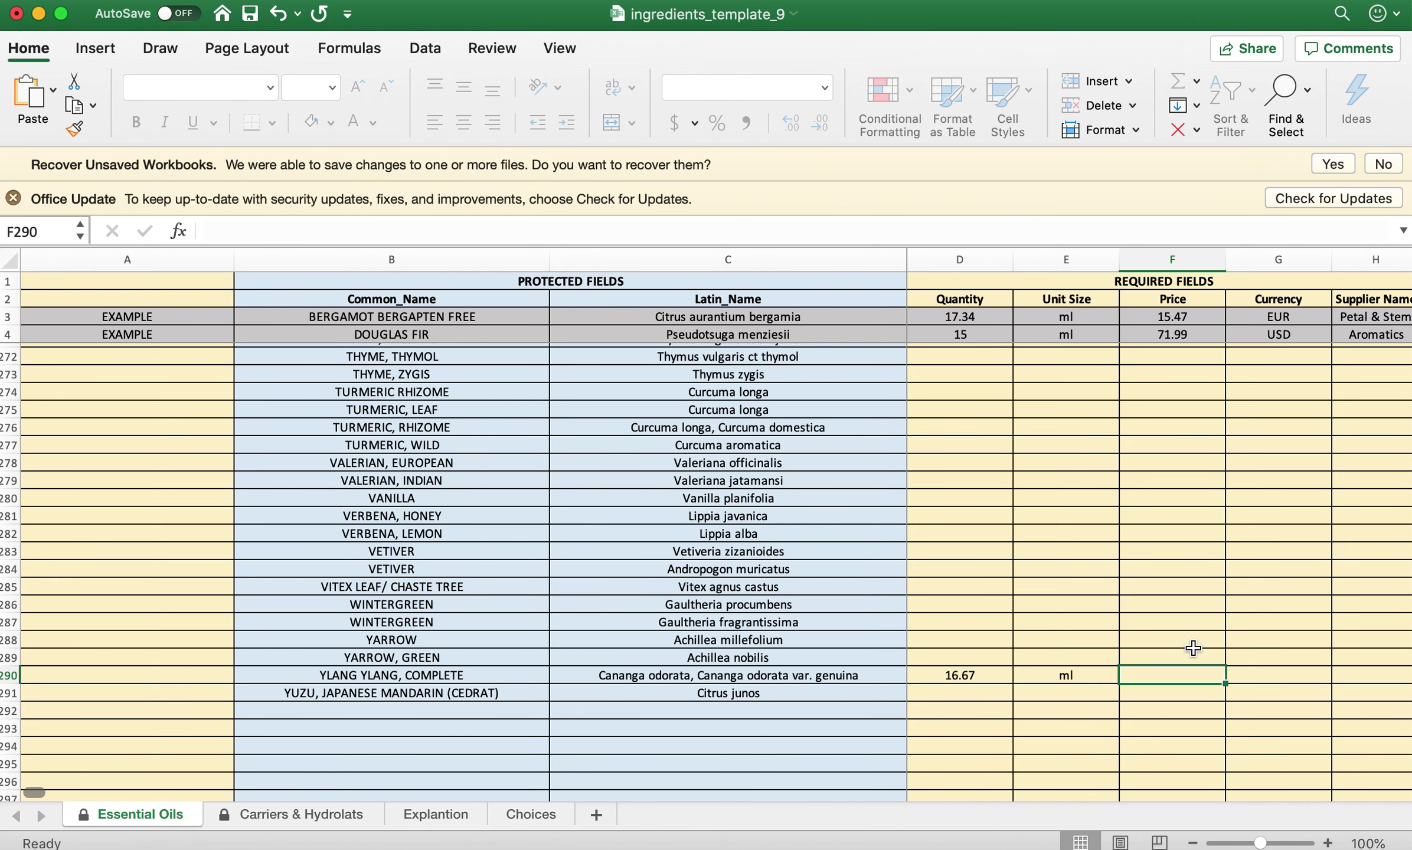
{"action": "type", "text": "11.70"}
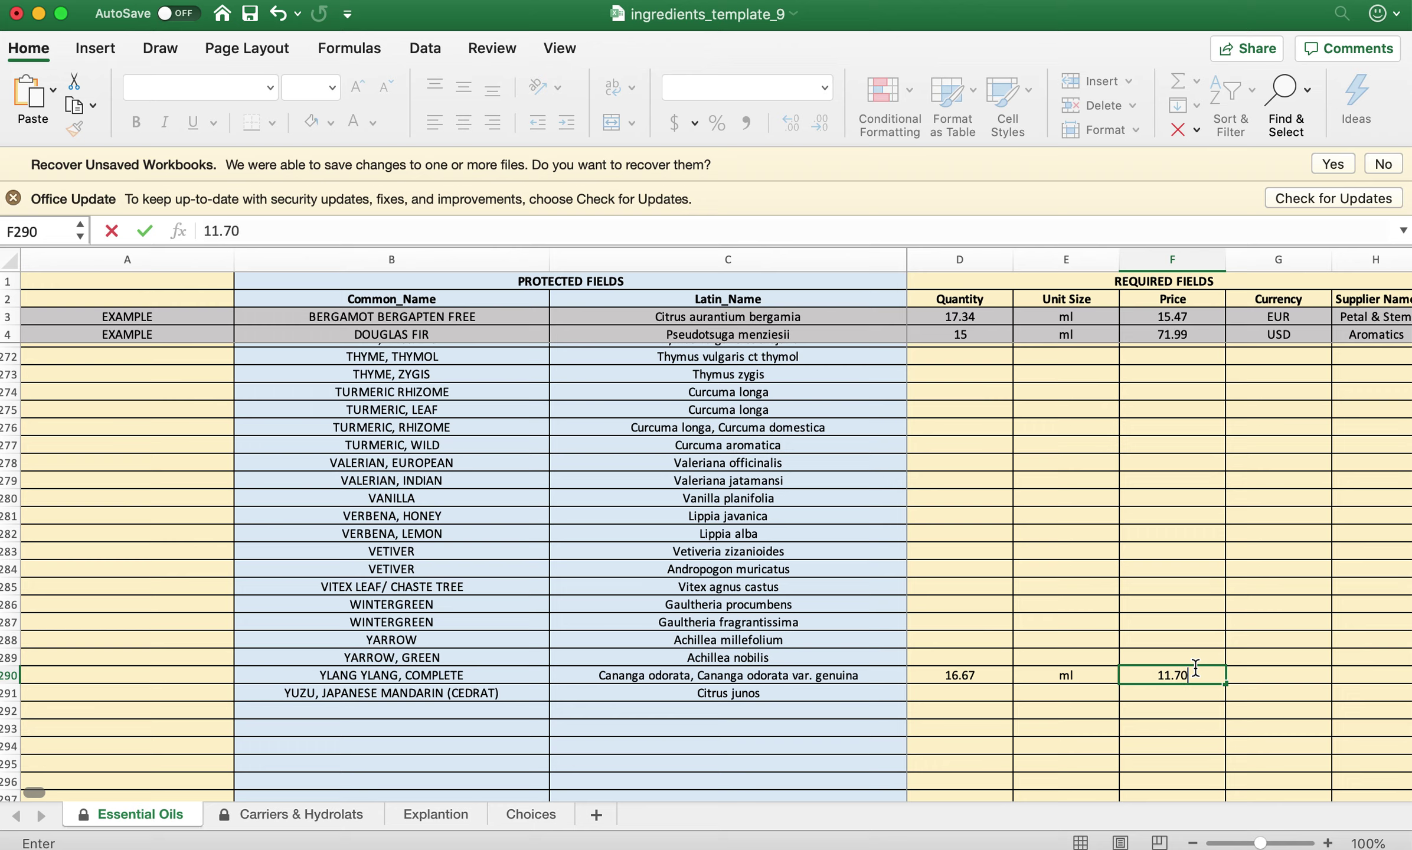
{"action": "key", "text": "Tab"}
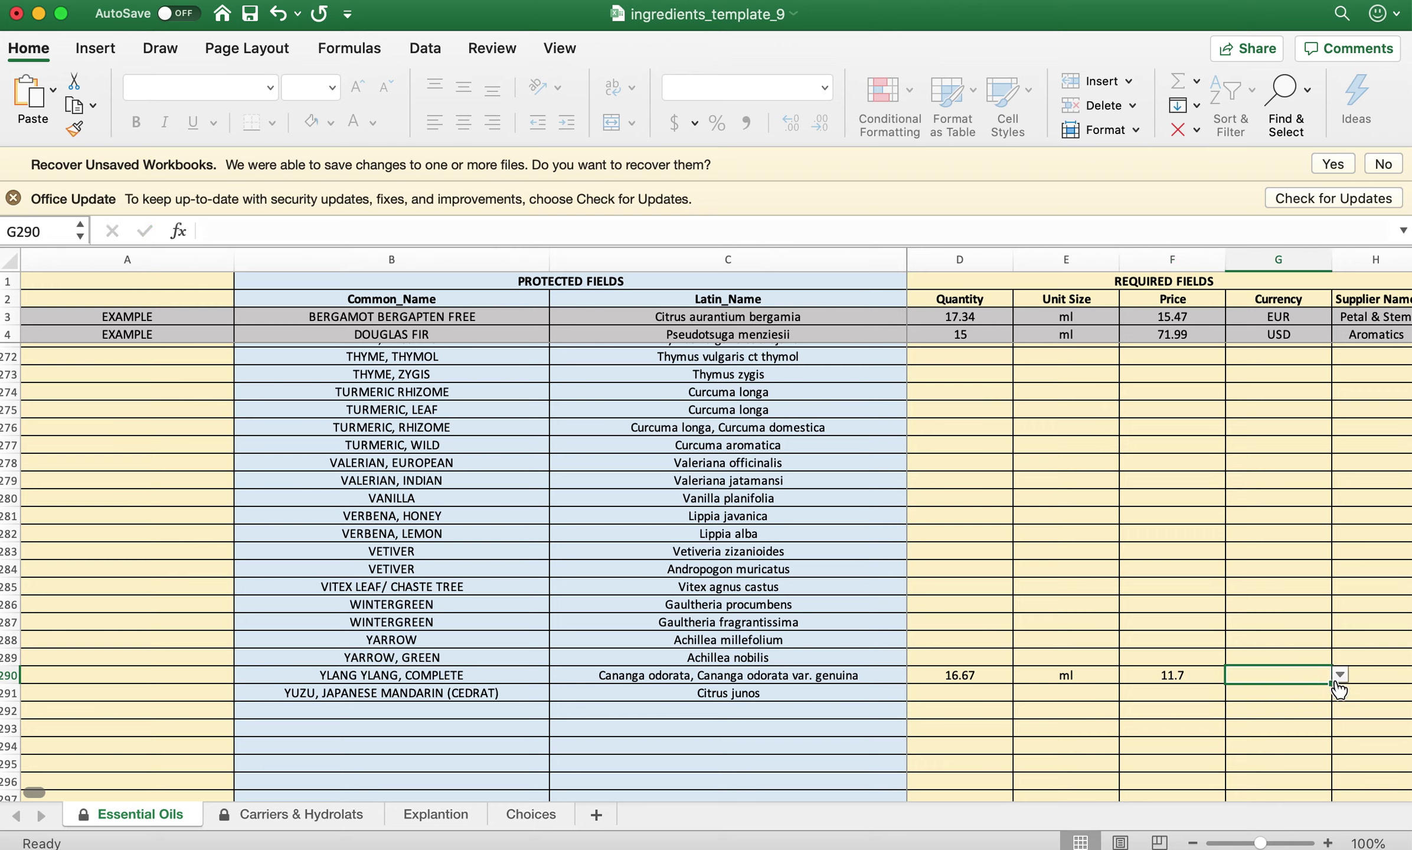
{"action": "left_click", "coordinate": [1340, 675]}
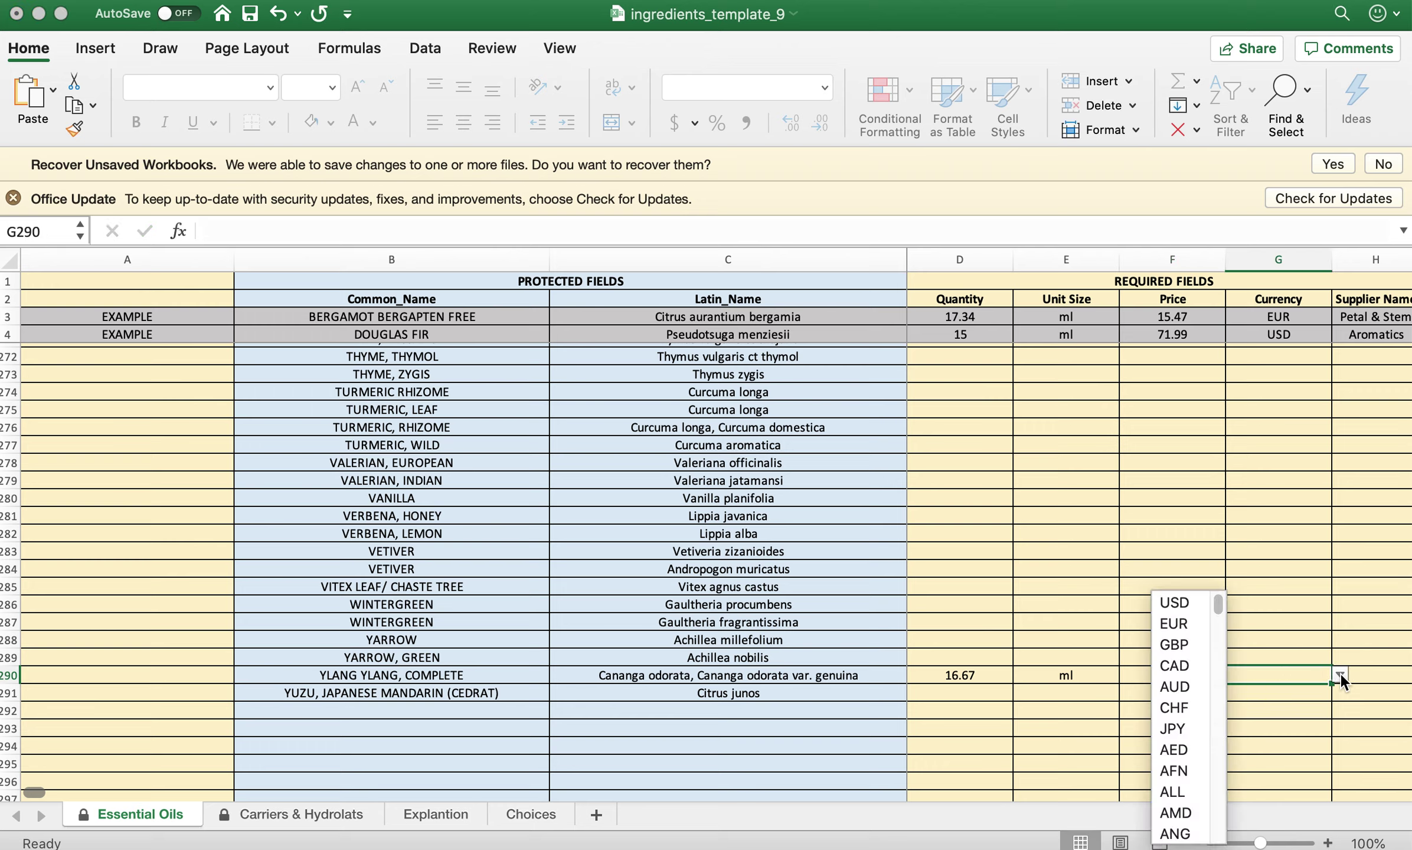
{"action": "left_click", "coordinate": [1174, 602]}
{"action": "left_click", "coordinate": [1369, 675]}
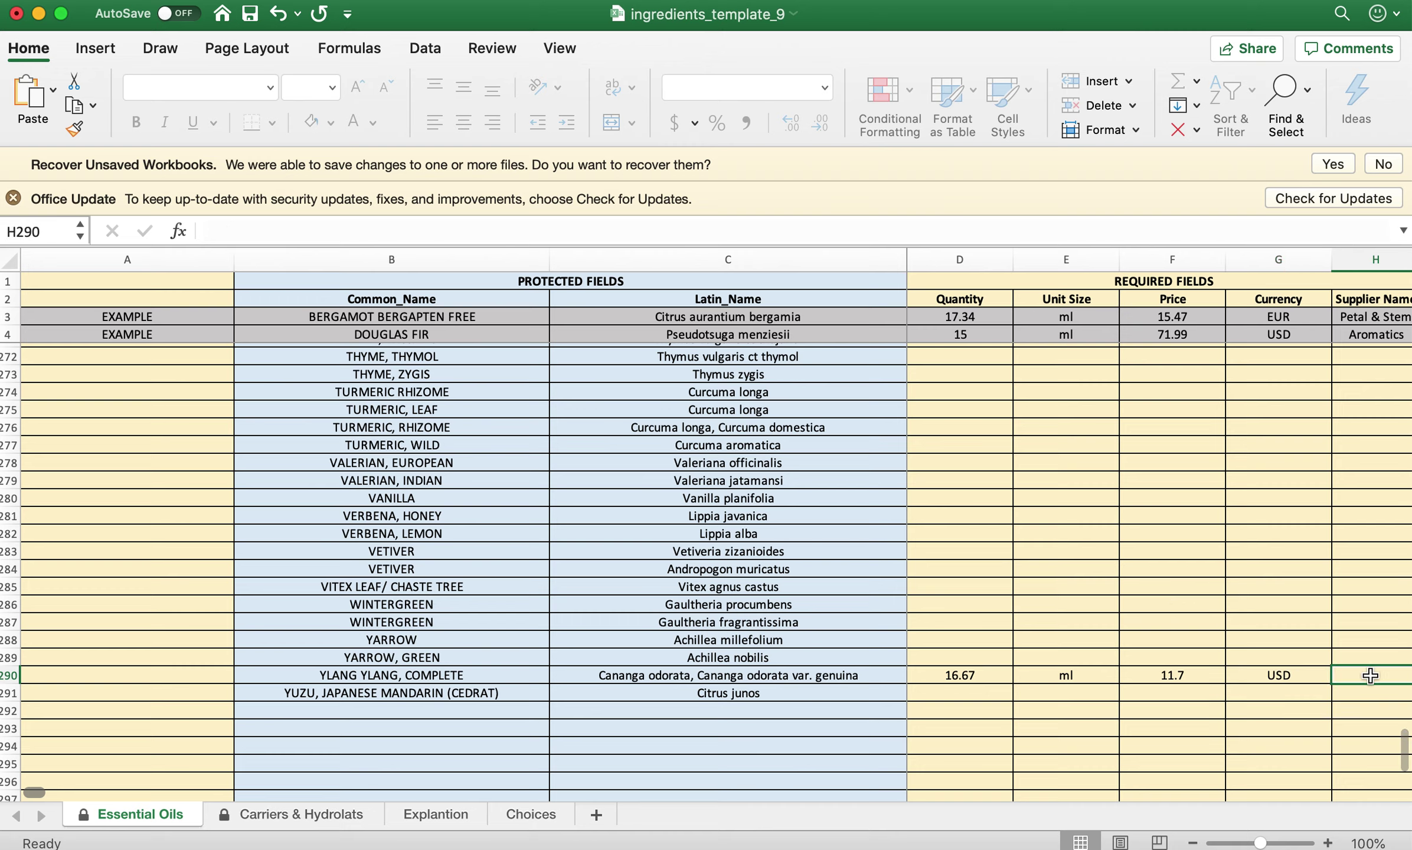
{"action": "type", "text": "Petal"}
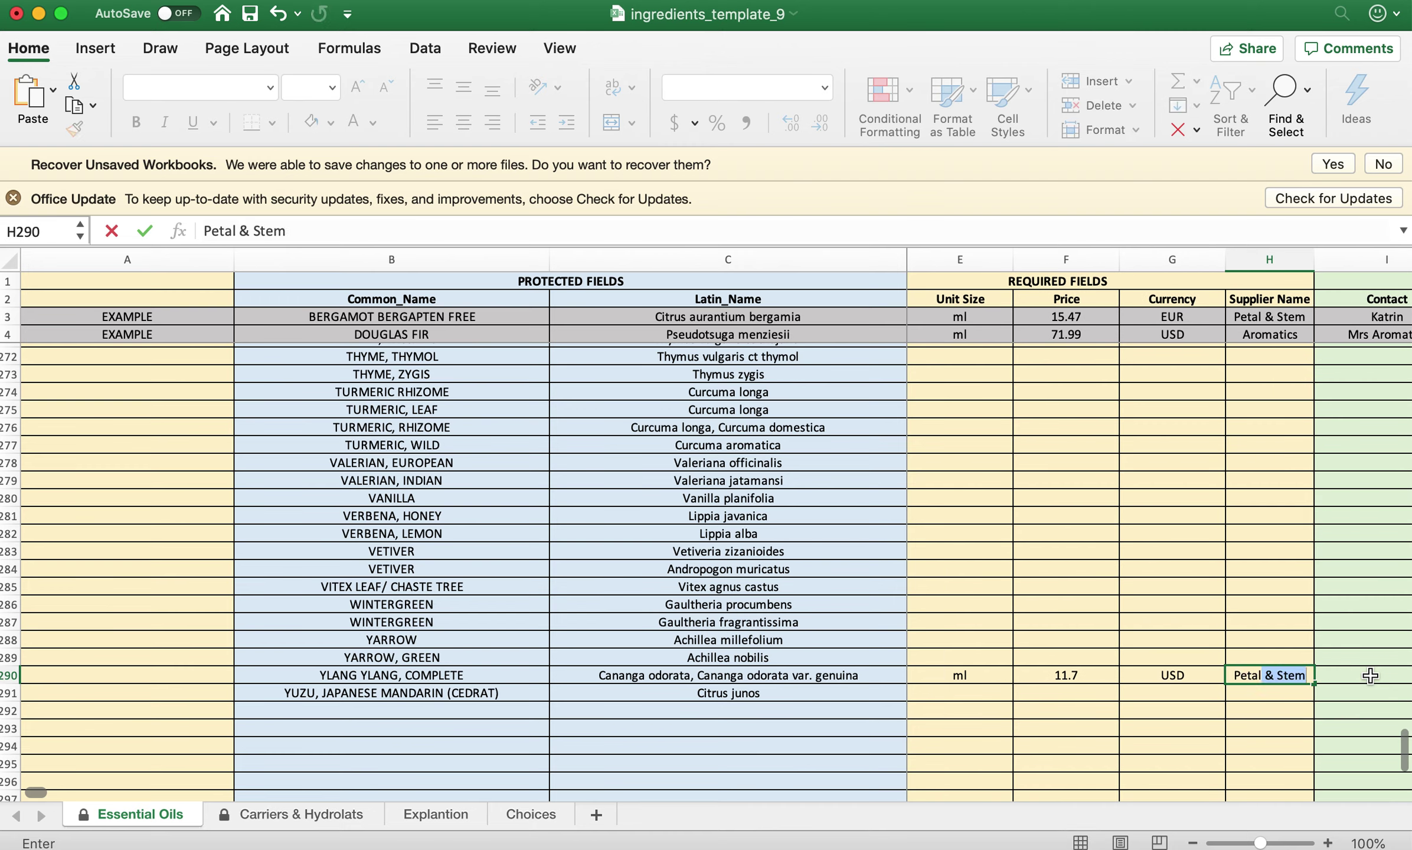
{"action": "type", "text": " & Stem"}
{"action": "key", "text": "Return"}
Open a new Safari tab and load the aromatics.com website.
{"action": "key", "text": "super+Tab"}
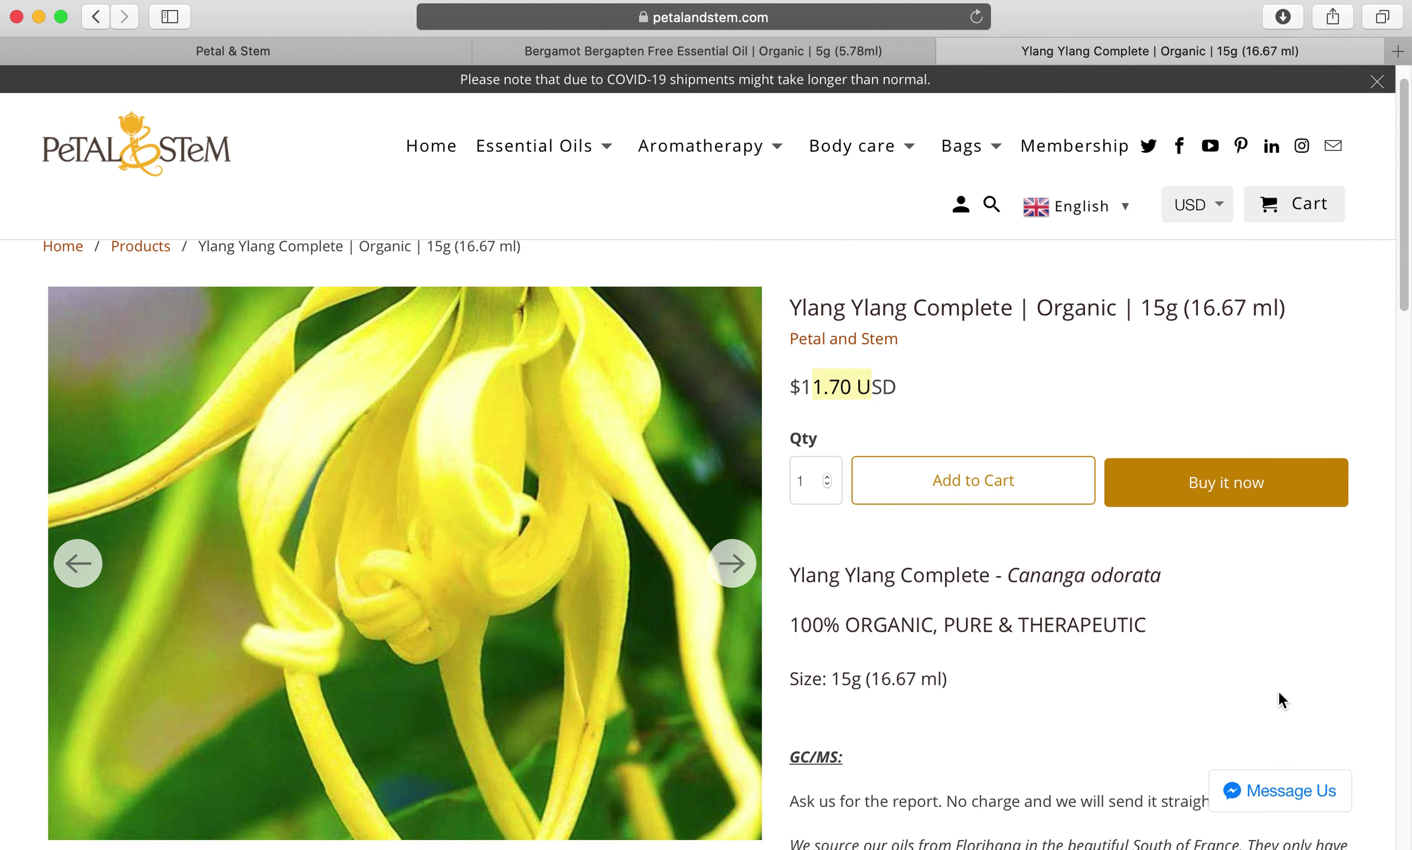
{"action": "left_click", "coordinate": [1397, 51]}
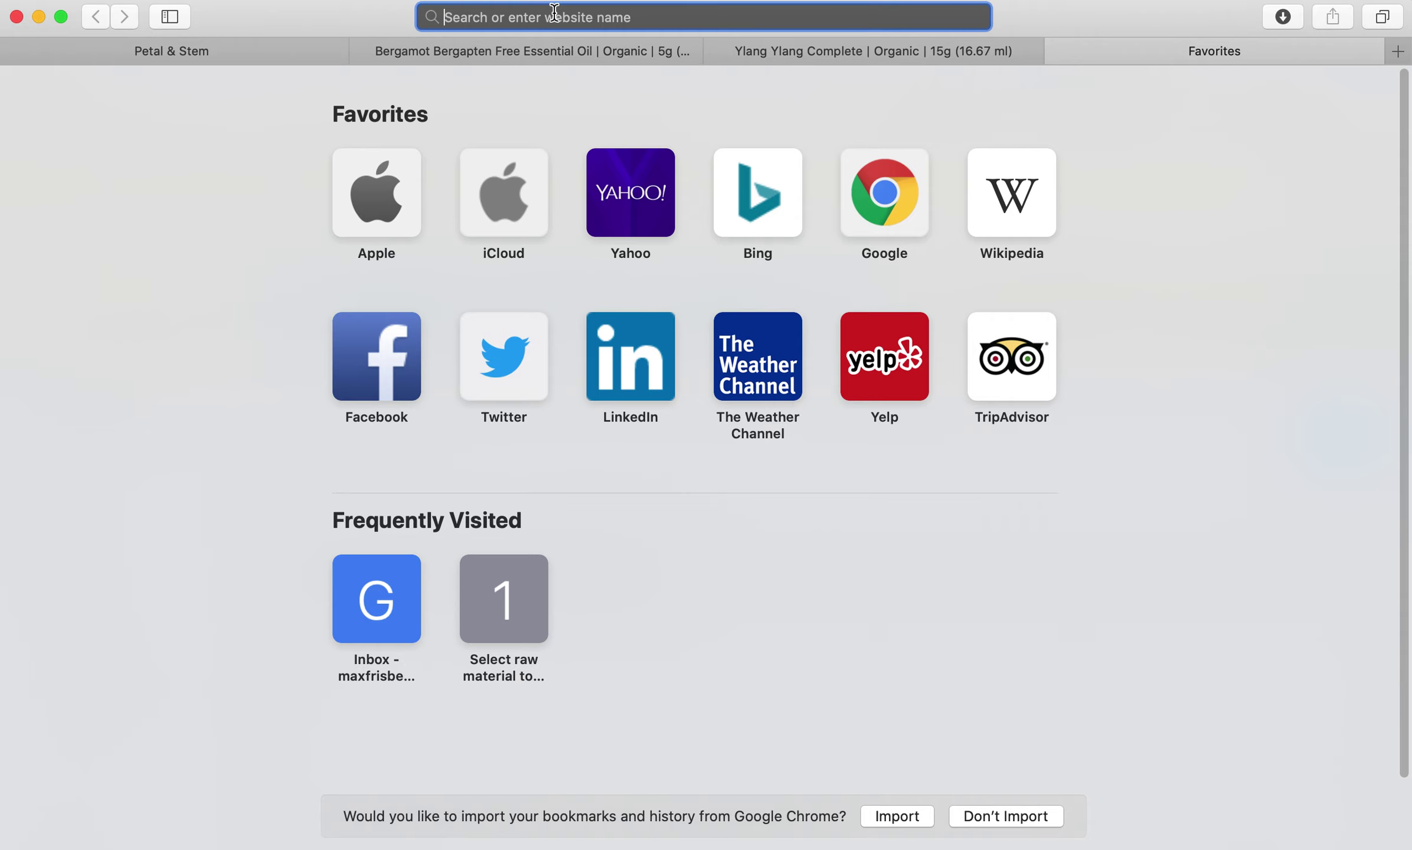
{"action": "type", "text": "aromatics"}
{"action": "key", "text": "Return"}
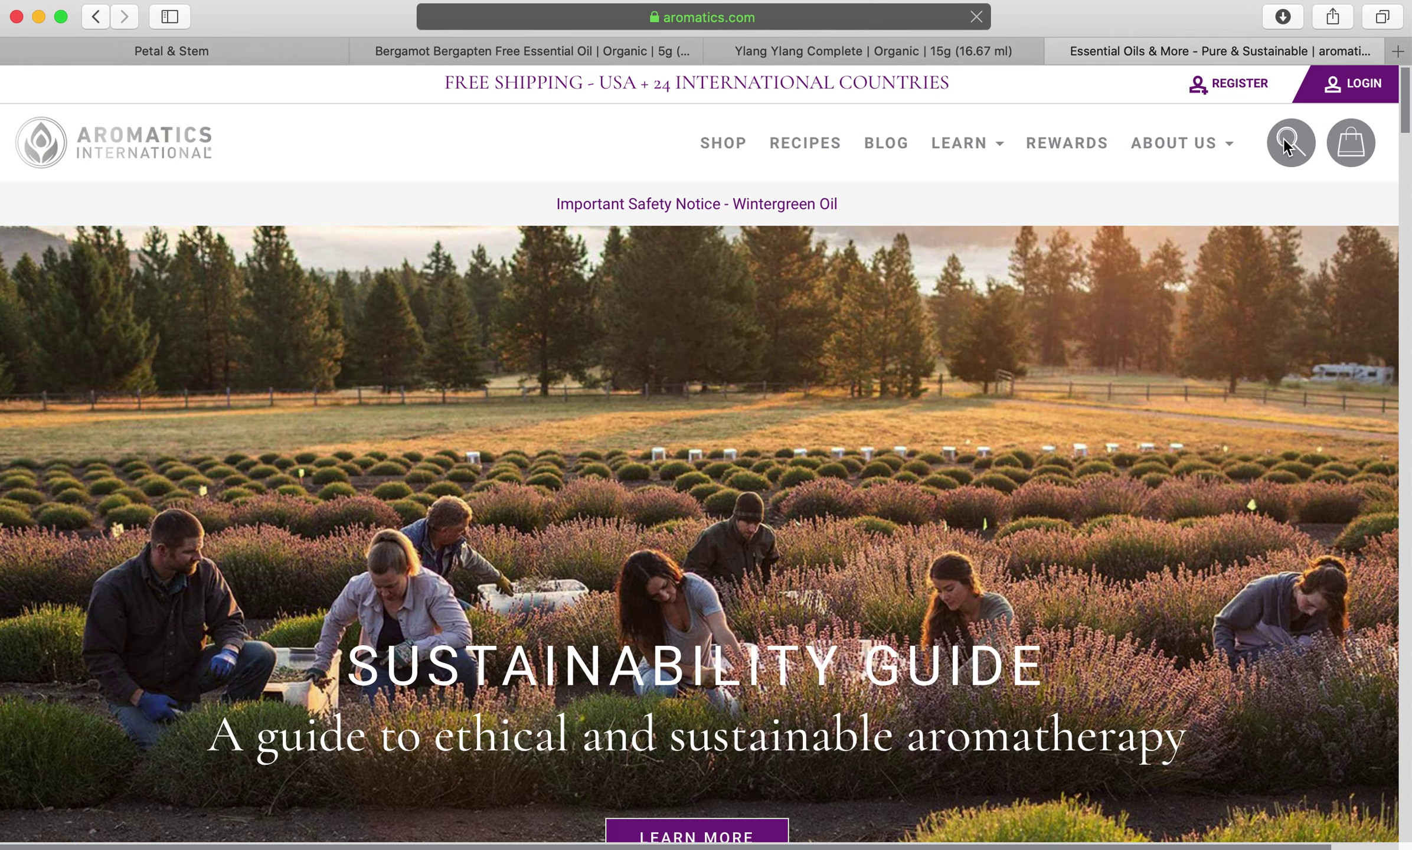
Search the site for lavender* and scroll to Lavender Oil 15ml at $17.99.
{"action": "left_click", "coordinate": [1286, 136]}
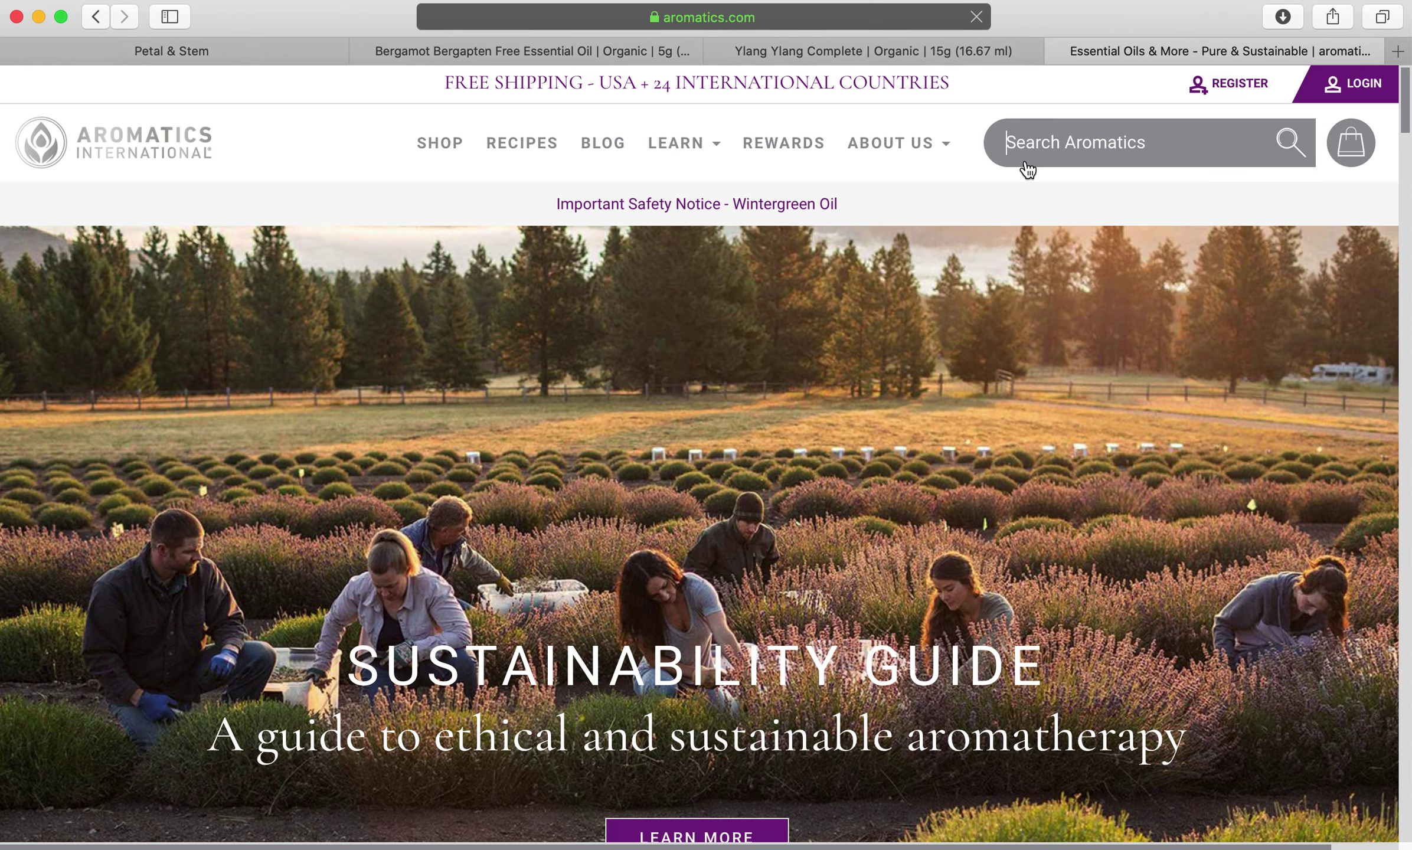
{"action": "type", "text": "lavender"}
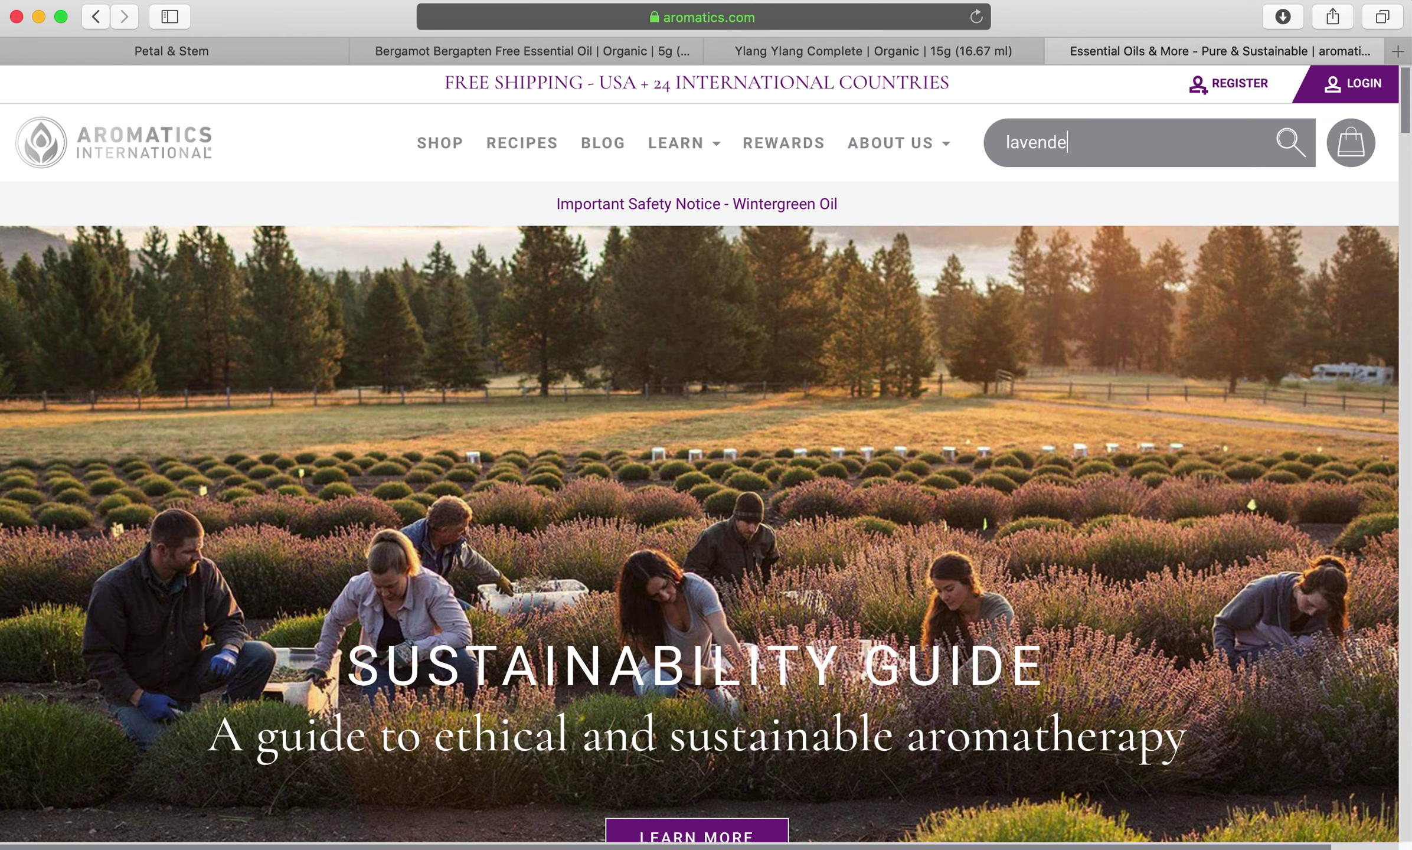
{"action": "type", "text": "*"}
{"action": "key", "text": "Return"}
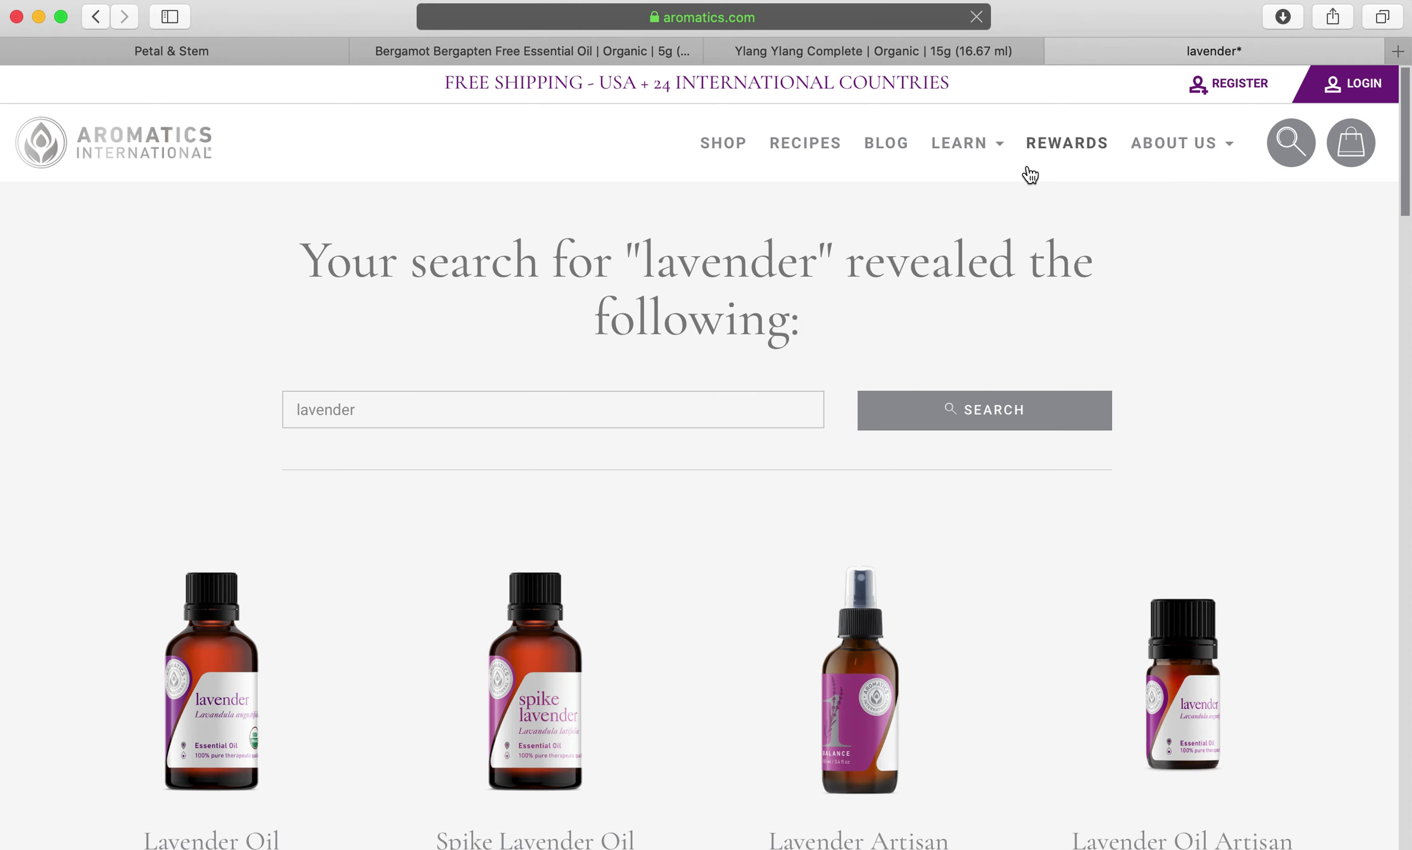
{"action": "scroll", "coordinate": [773, 390], "scroll_direction": "down", "scroll_amount": 5}
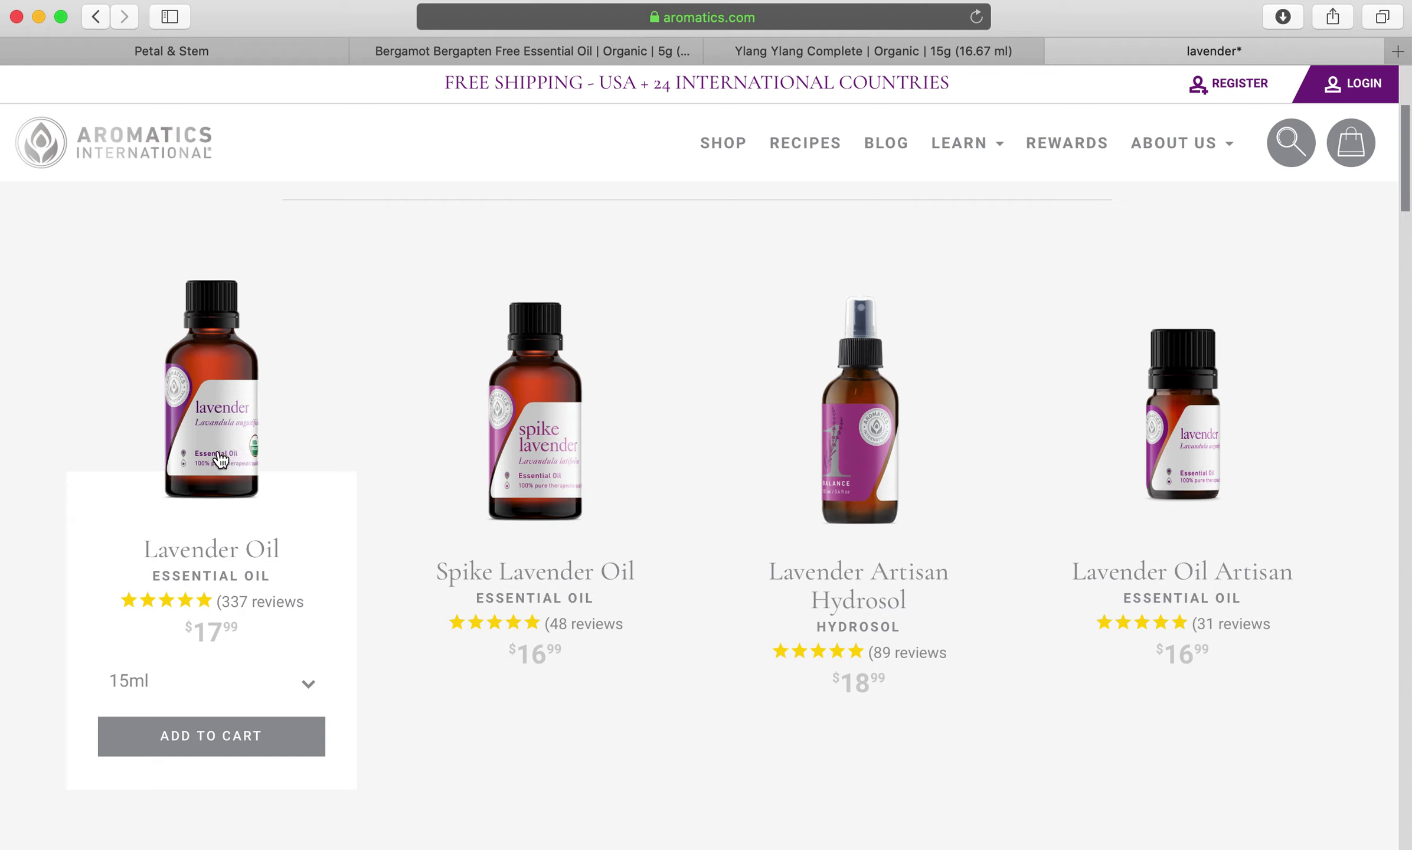
Enter quantity 15 with unit ml in D148:E148 of the LAVENDER row.
{"action": "key", "text": "super+Tab"}
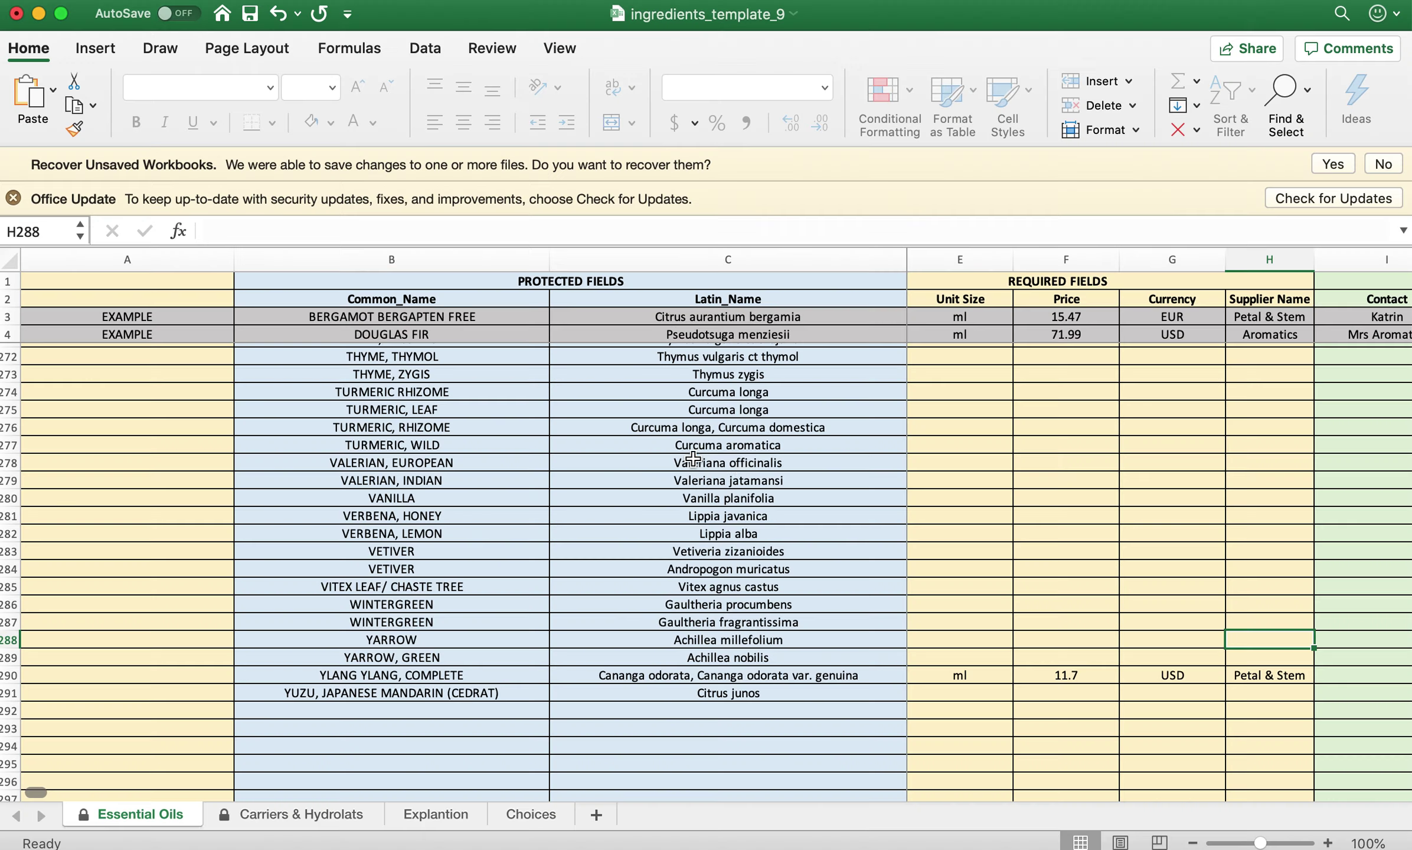
{"action": "scroll", "coordinate": [852, 524], "scroll_direction": "up", "scroll_amount": 20}
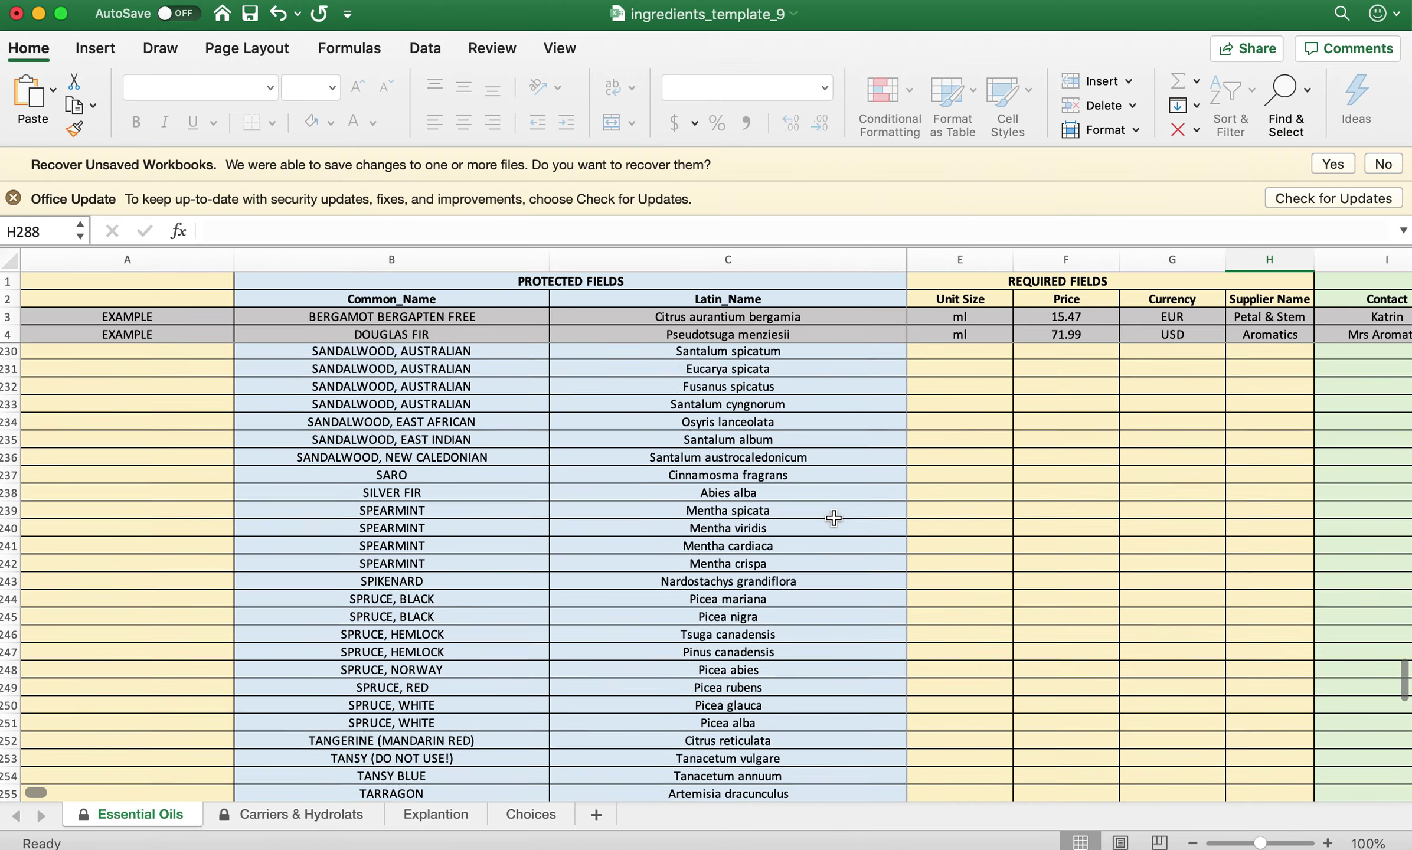
{"action": "scroll", "coordinate": [832, 516], "scroll_direction": "up", "scroll_amount": 20}
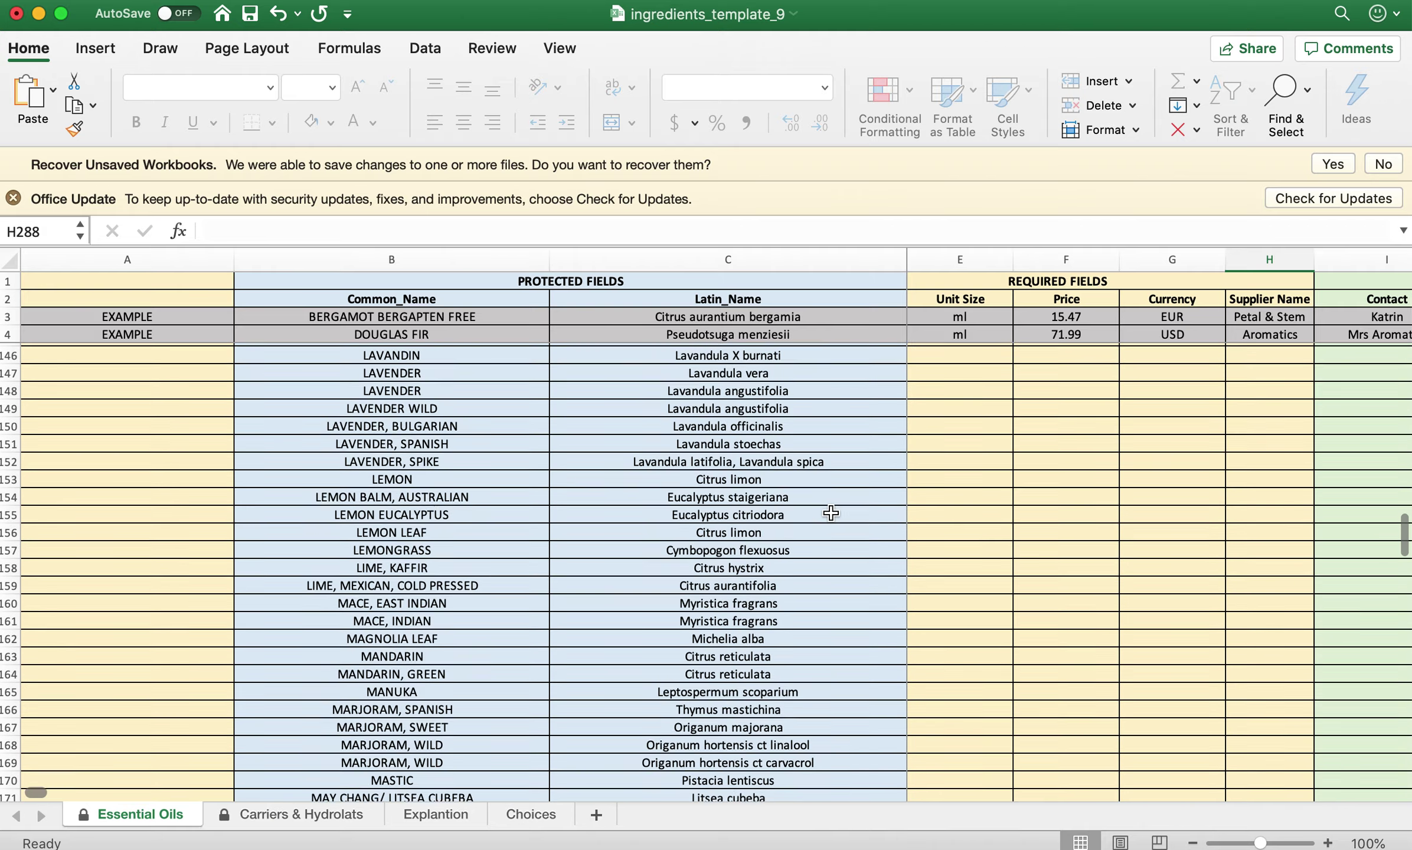
{"action": "scroll", "coordinate": [829, 511], "scroll_direction": "down", "scroll_amount": 1}
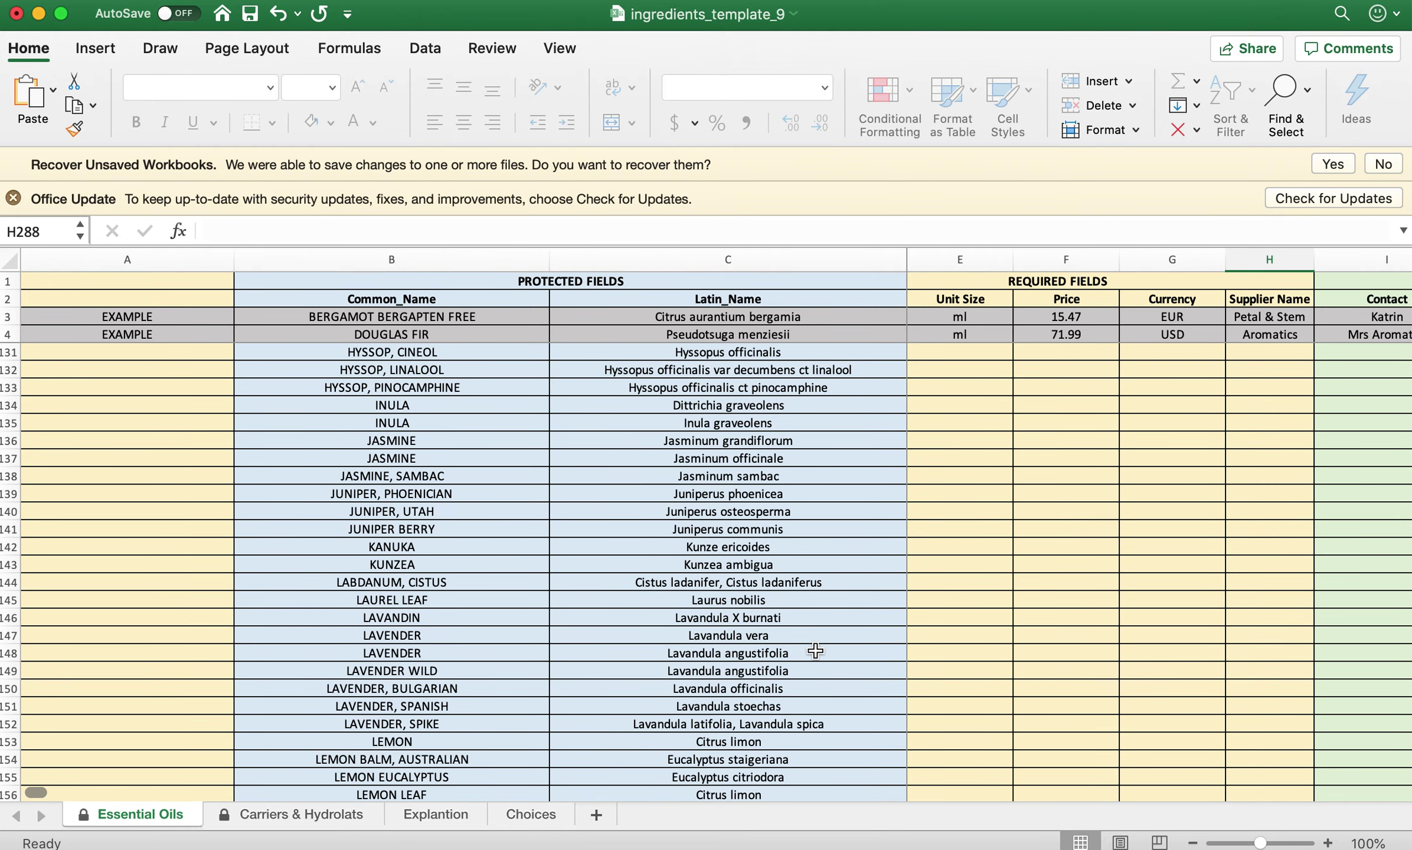
{"action": "left_click", "coordinate": [938, 650]}
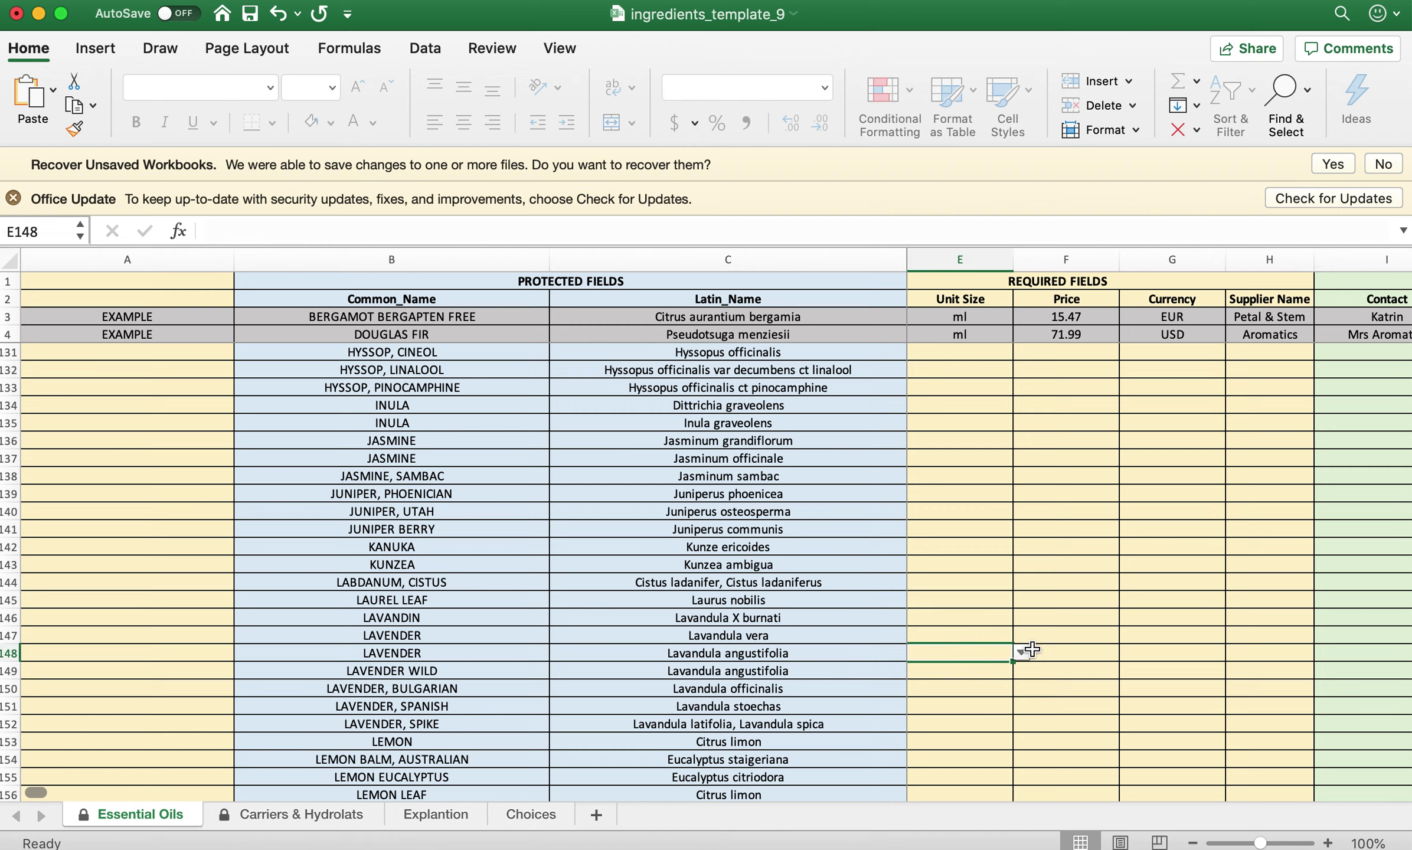
{"action": "key", "text": "Left"}
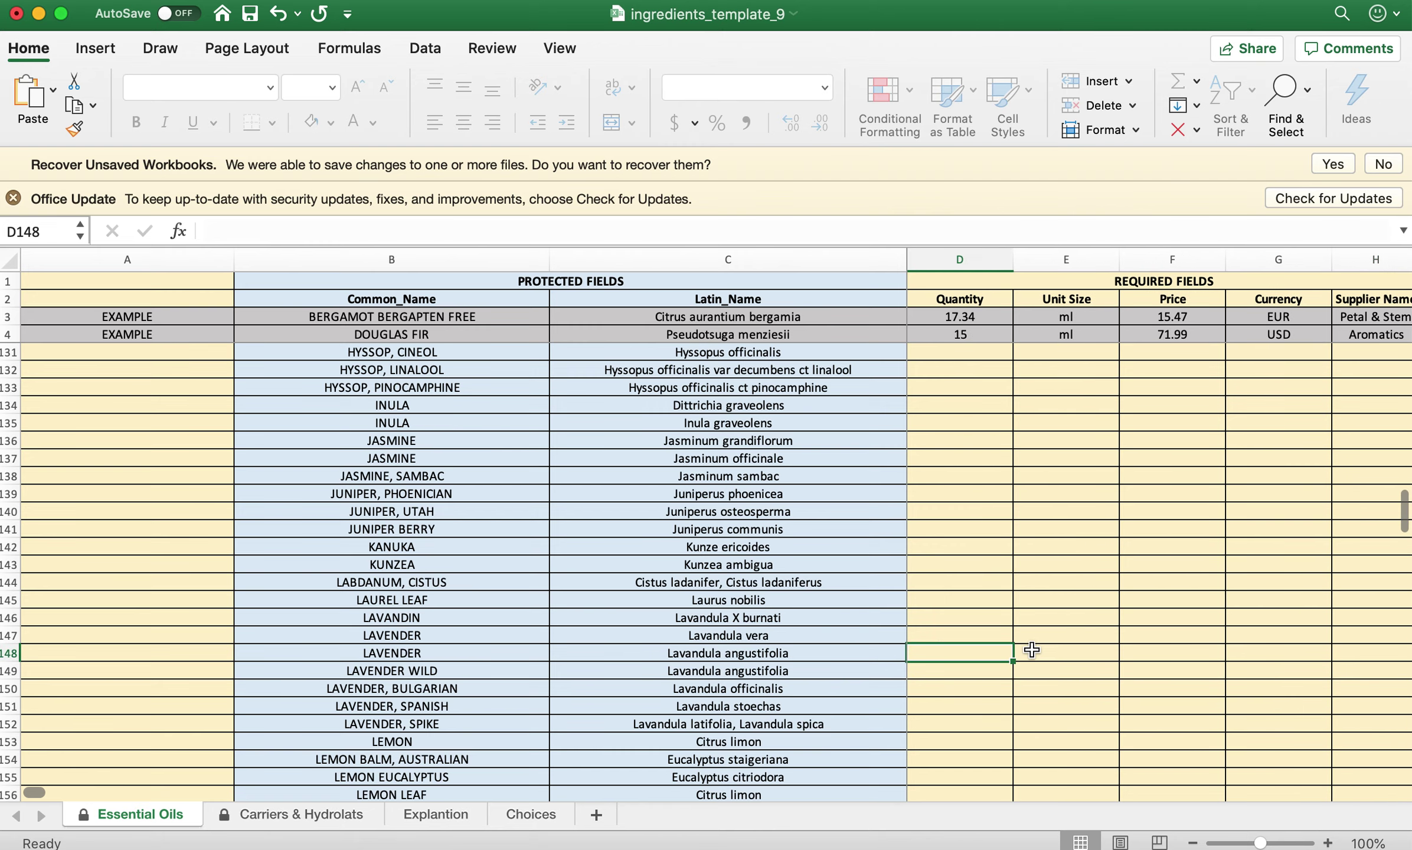
{"action": "type", "text": "15"}
{"action": "left_click", "coordinate": [1064, 651]}
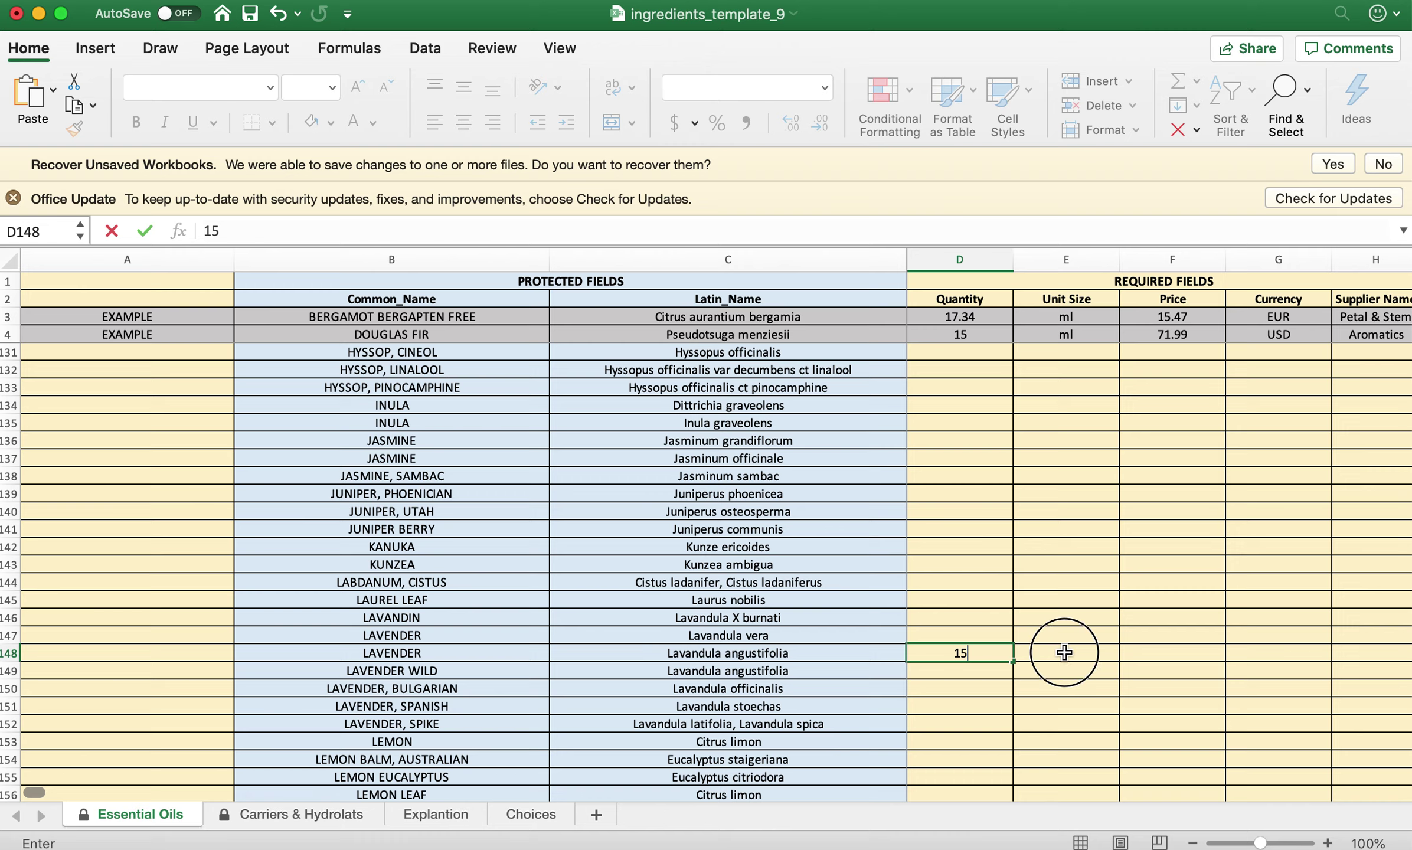
{"action": "left_click", "coordinate": [1126, 655]}
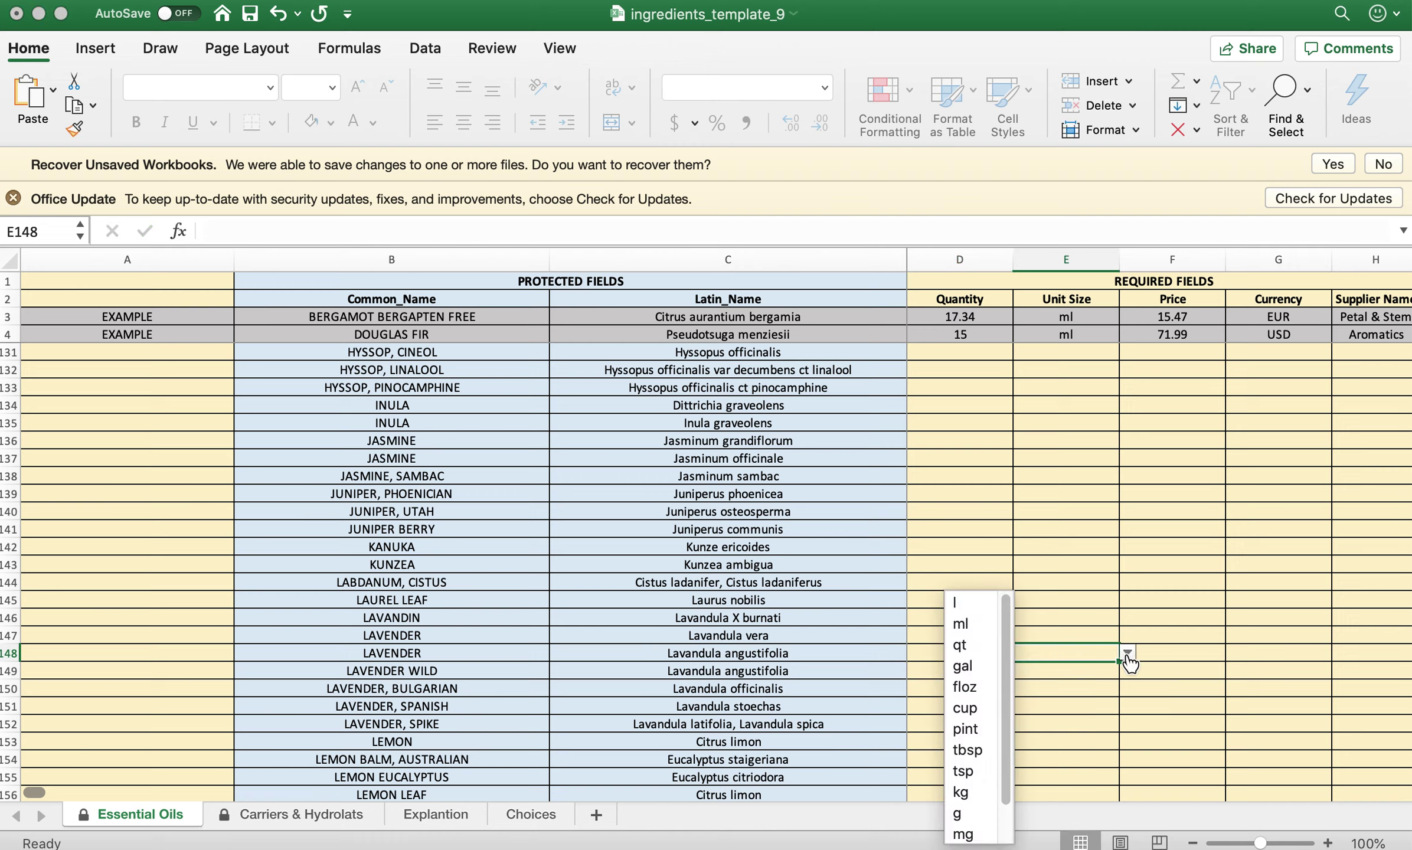
{"action": "left_click", "coordinate": [978, 625]}
Enter the lavender price 17.99 in F148, then view the Explanation sheet.
{"action": "left_click", "coordinate": [1191, 654]}
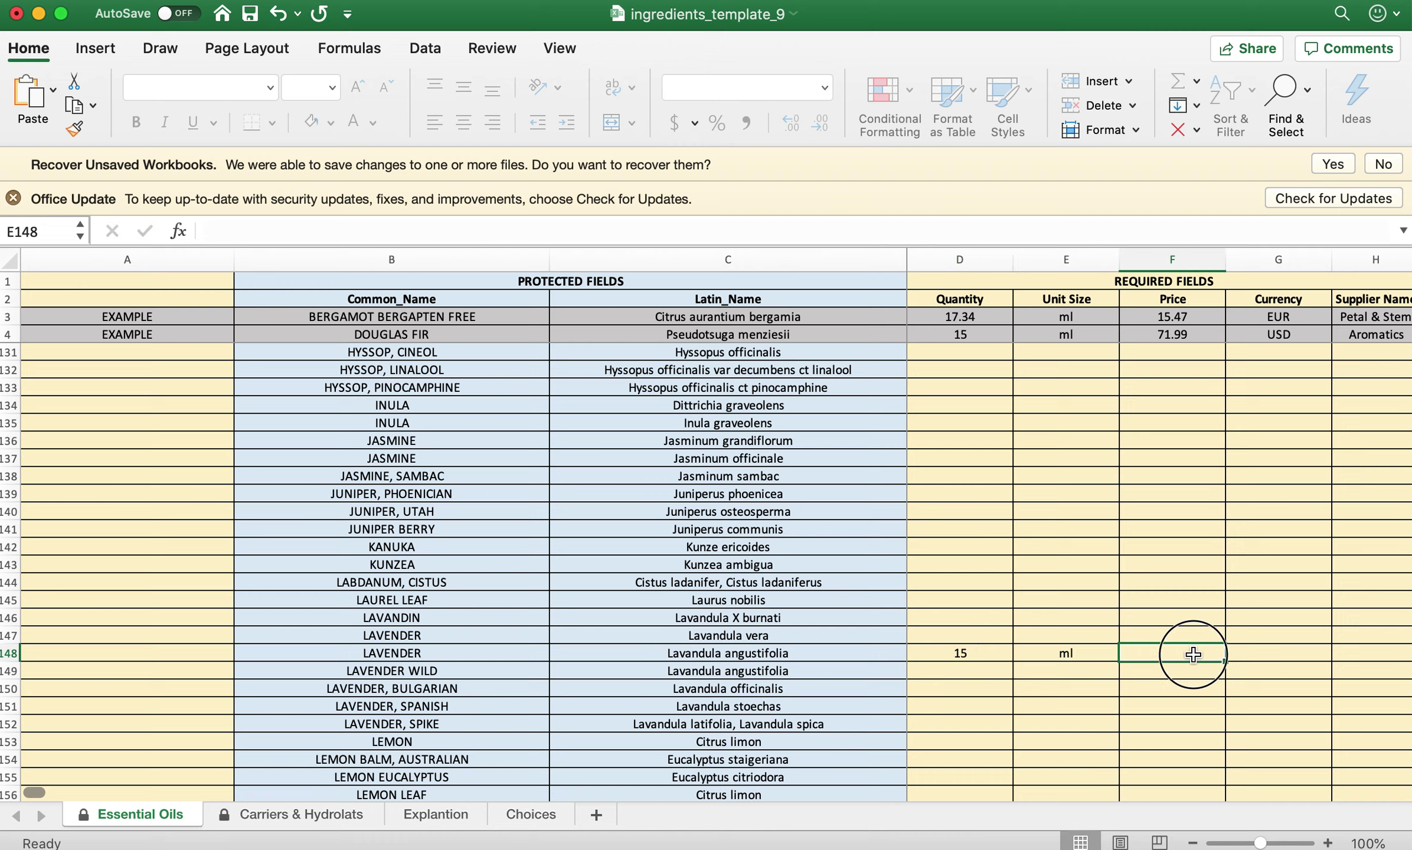
{"action": "key", "text": "super+Tab"}
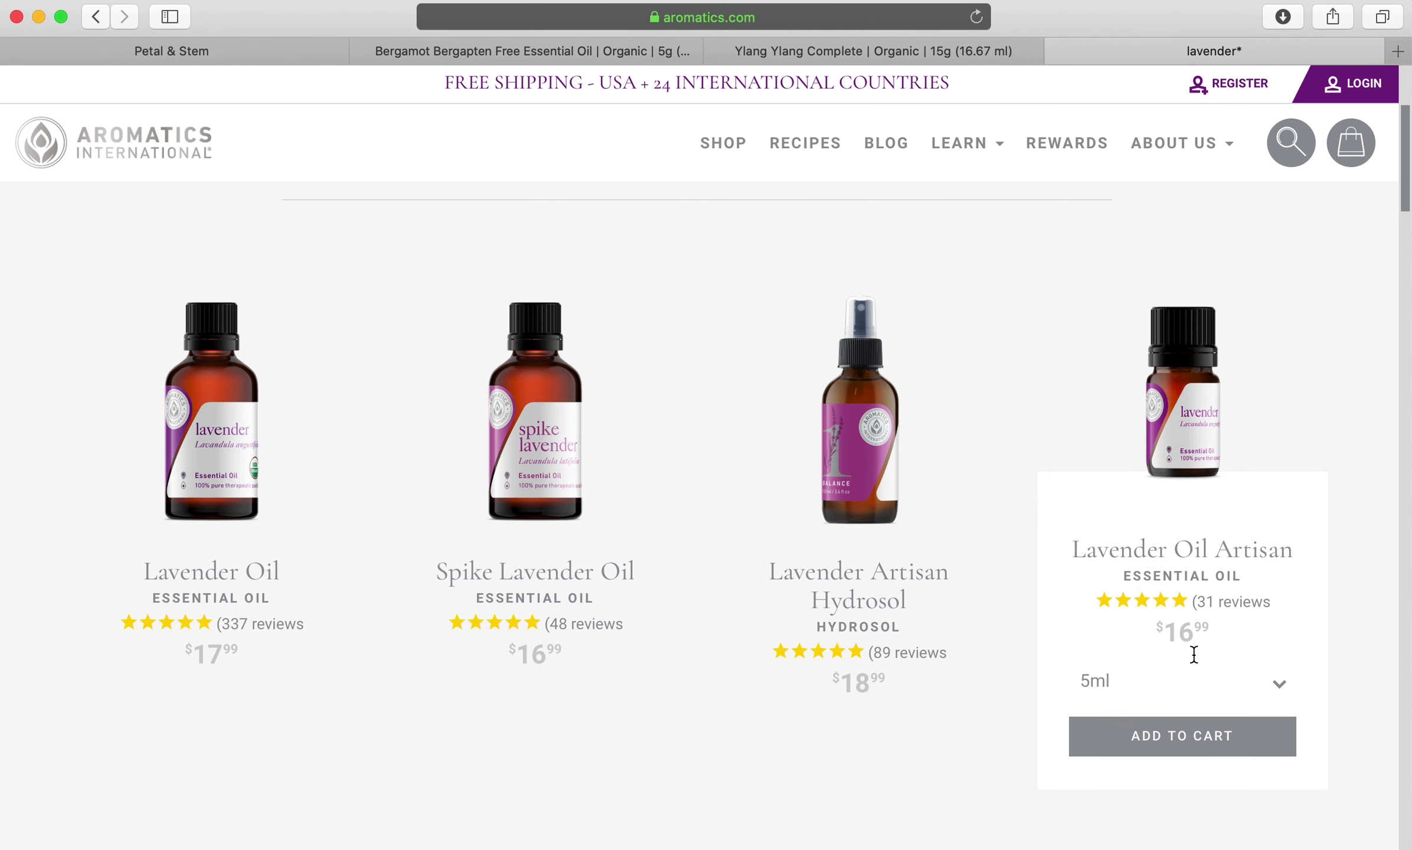
{"action": "key", "text": "super+Tab"}
{"action": "type", "text": "1"}
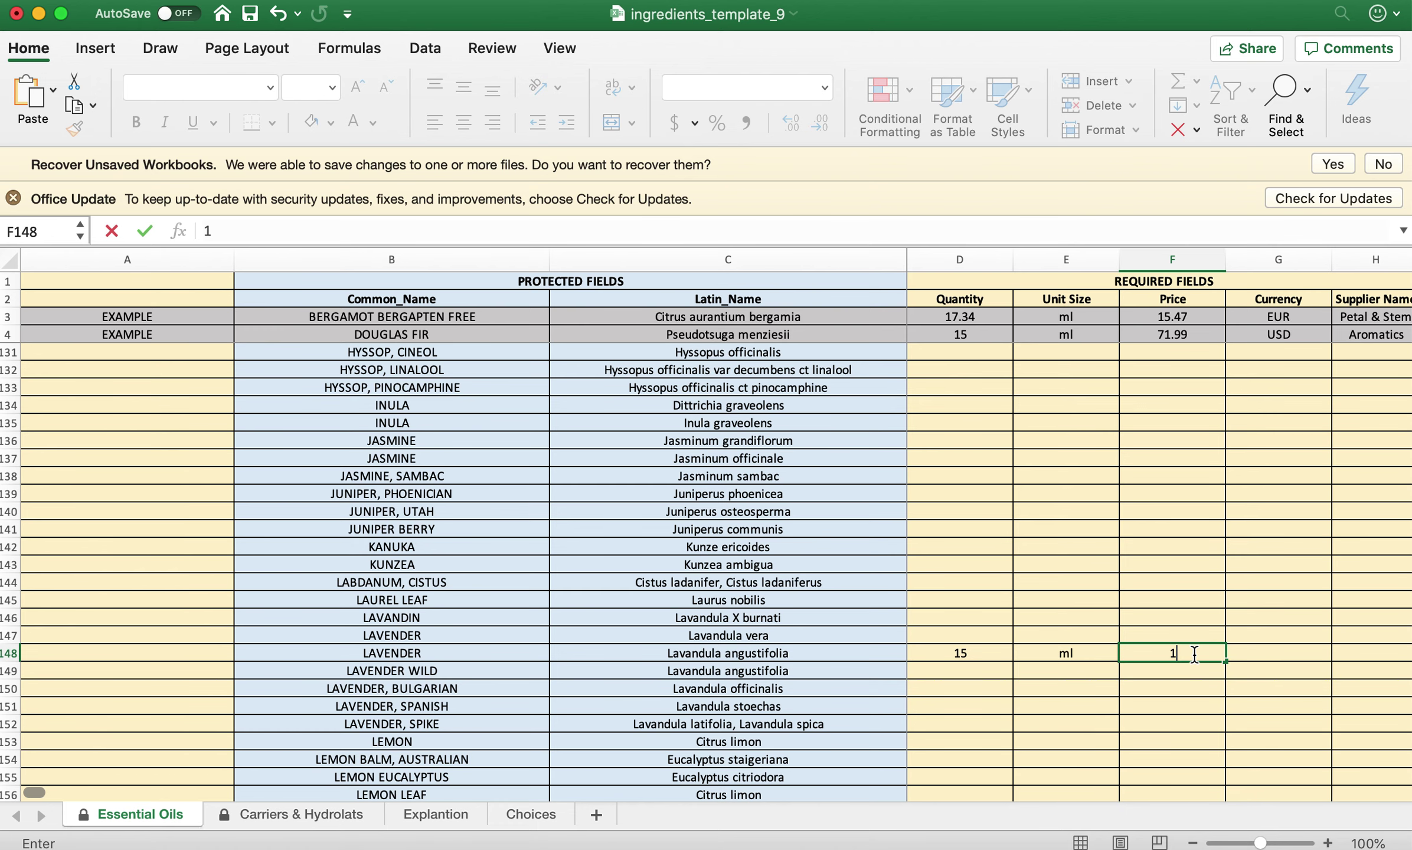
{"action": "type", "text": "7.99"}
{"action": "left_click", "coordinate": [435, 814]}
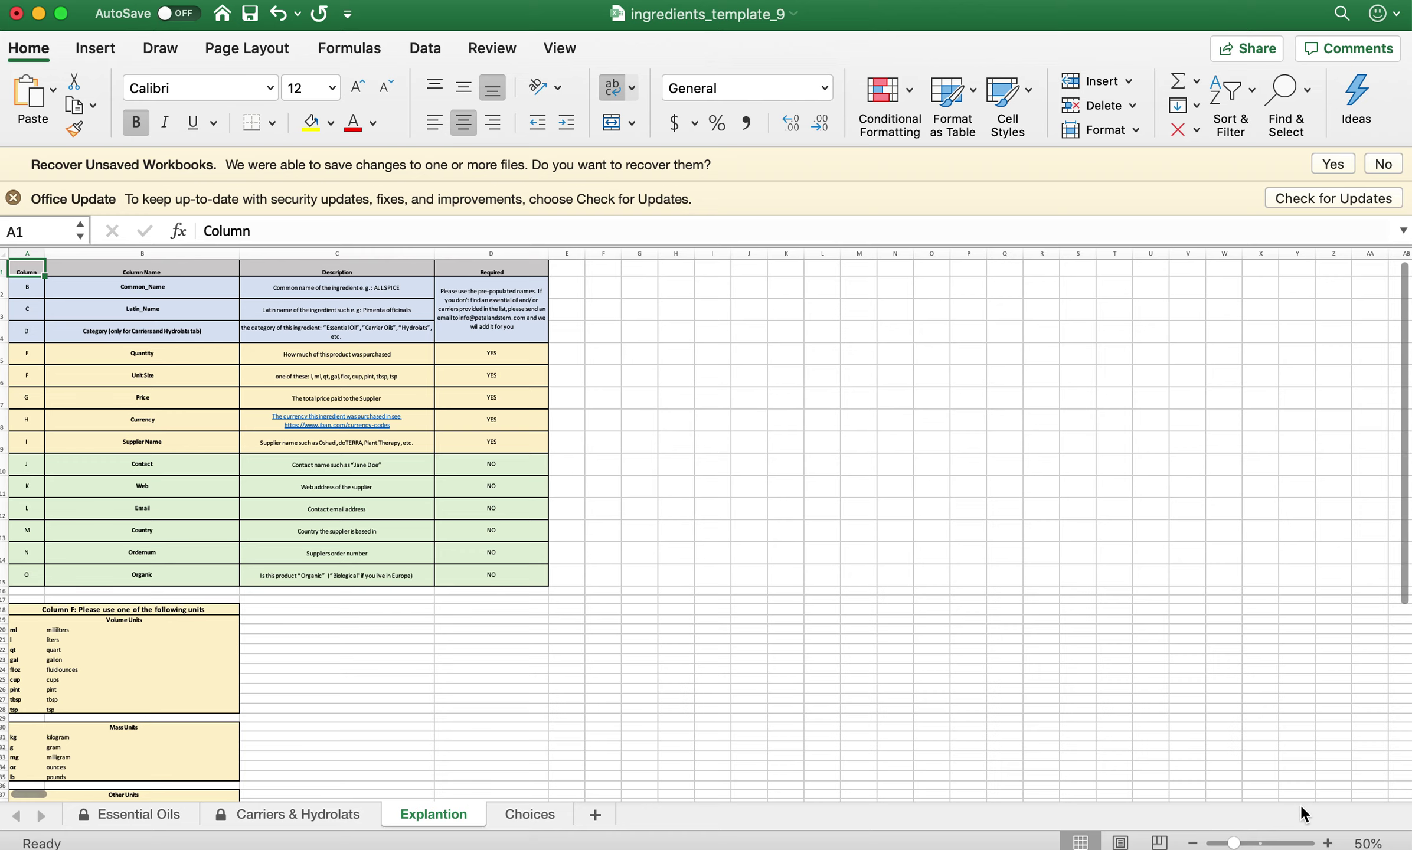
Widen the Explanation sheet and read the Quantity, Unit Size and Price column descriptions.
{"action": "mouse_move", "coordinate": [1235, 845]}
{"action": "left_mouse_down"}
{"action": "mouse_move", "coordinate": [1273, 839]}
{"action": "mouse_move", "coordinate": [1255, 845]}
{"action": "left_mouse_up"}
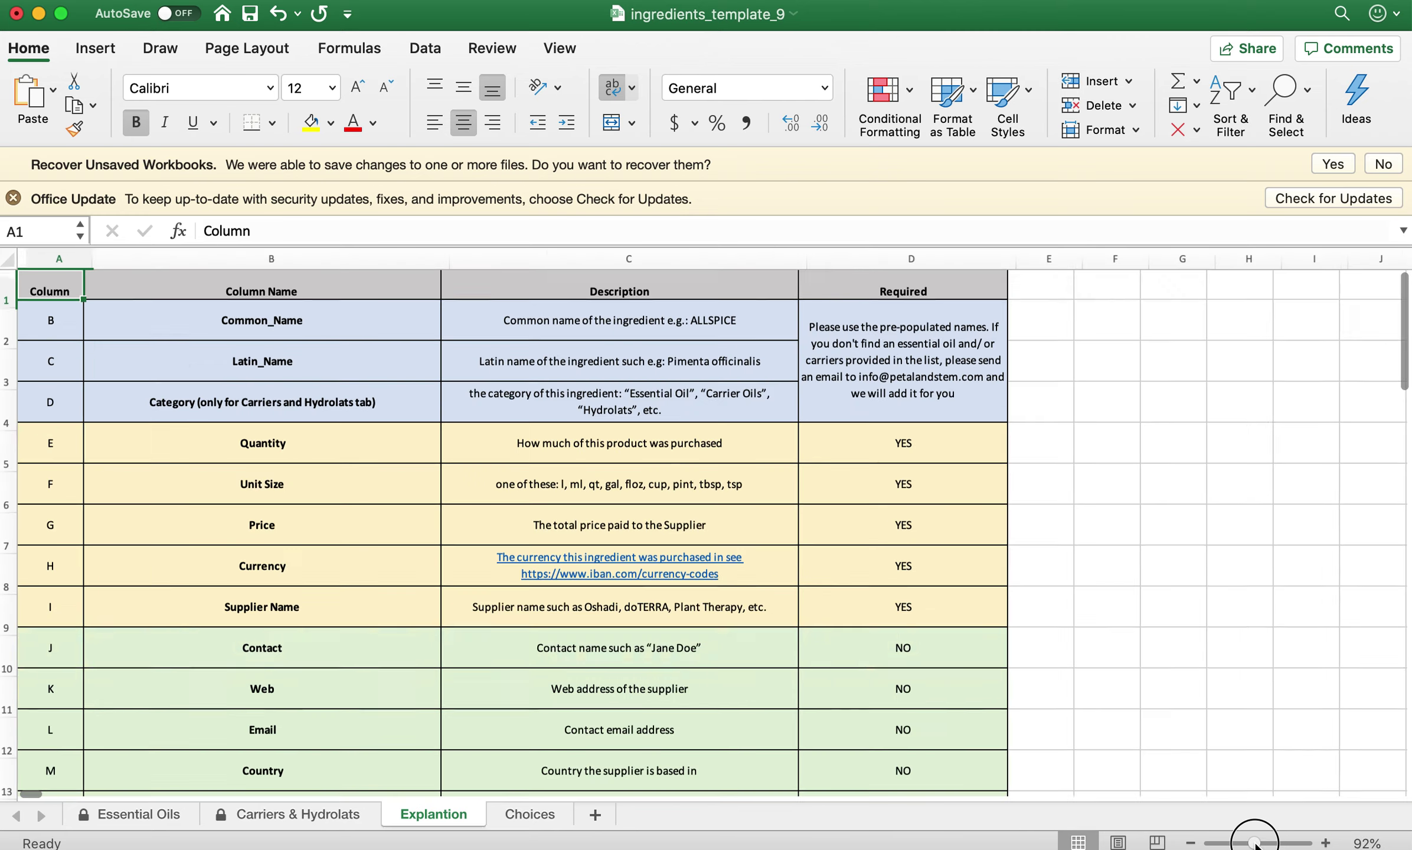
{"action": "left_click", "coordinate": [1107, 647]}
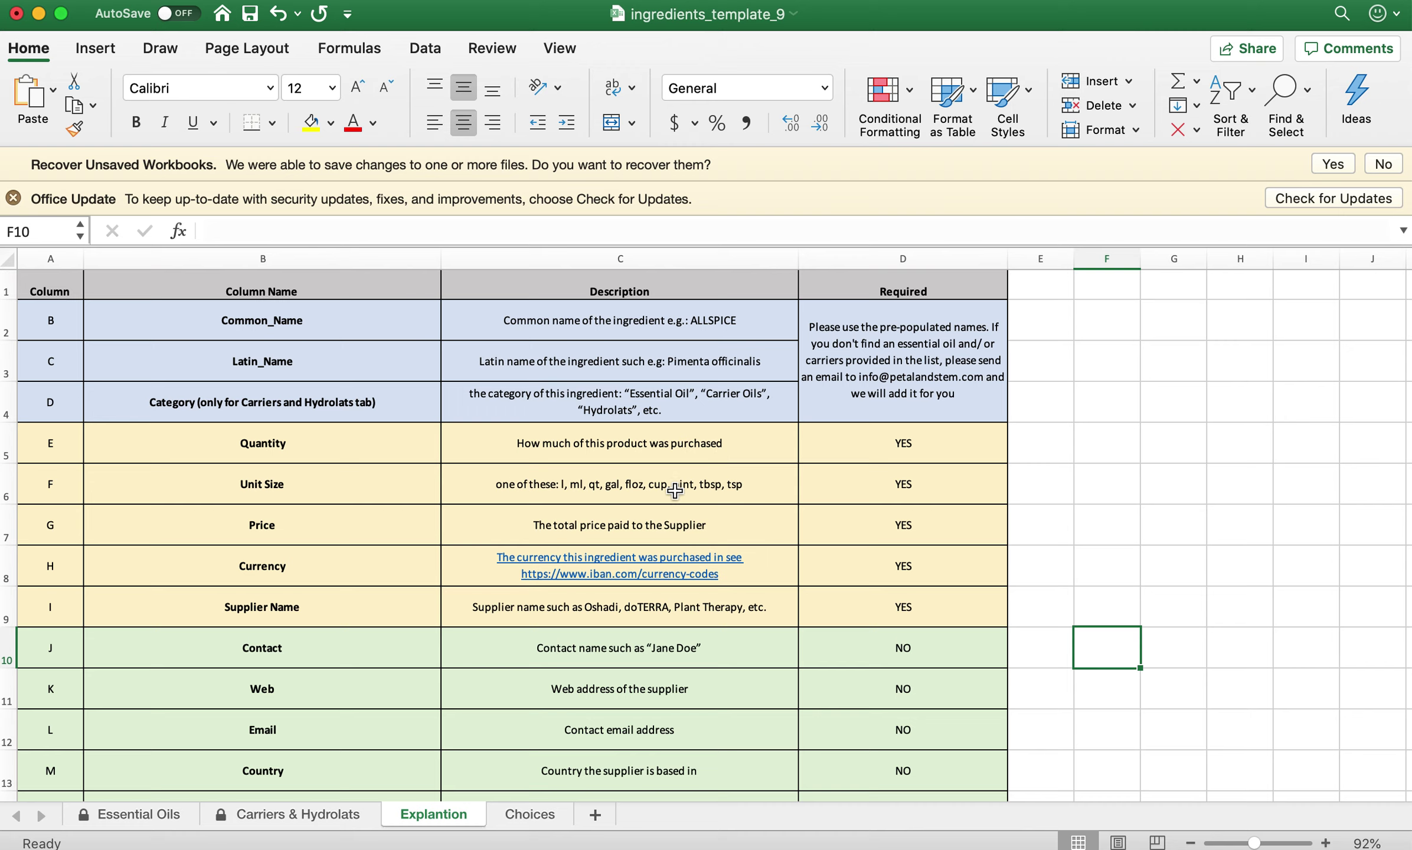
{"action": "left_click", "coordinate": [671, 434]}
{"action": "left_click", "coordinate": [737, 480]}
{"action": "left_click", "coordinate": [747, 530]}
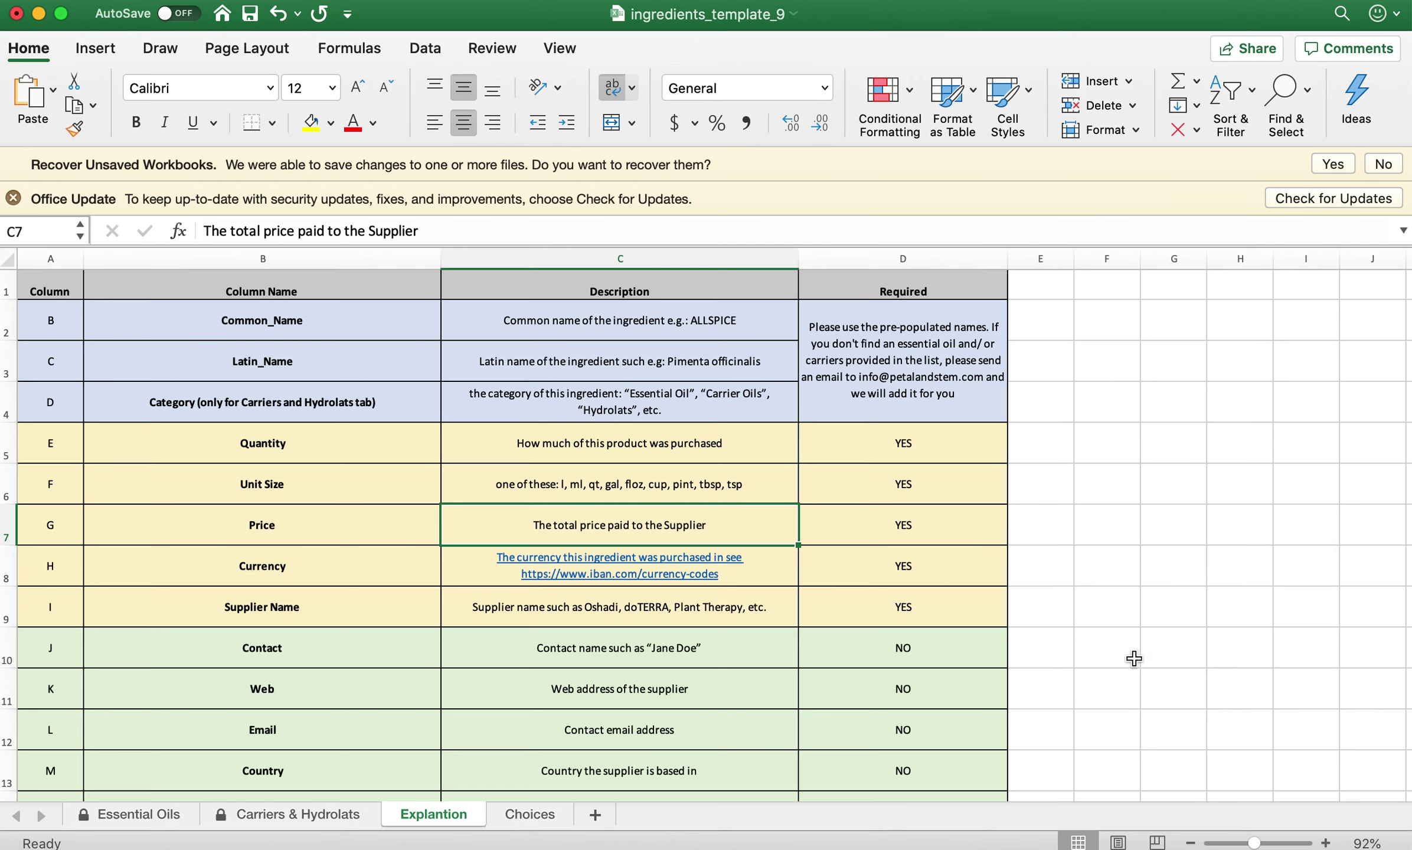
{"action": "left_click", "coordinate": [141, 815]}
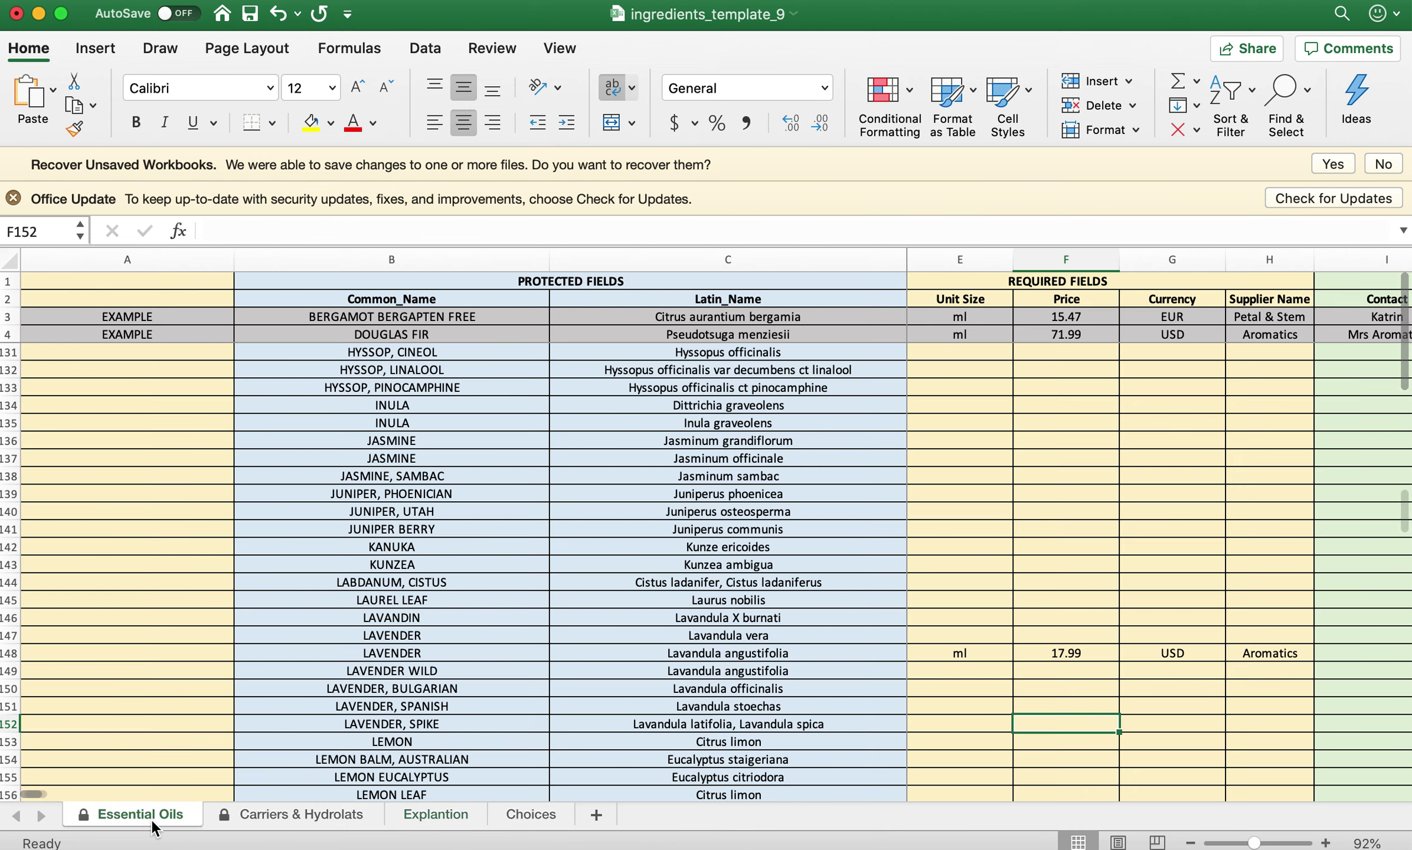
{"action": "left_click", "coordinate": [975, 652]}
{"action": "key", "text": "Home"}
{"action": "scroll", "coordinate": [1121, 649], "scroll_direction": "right", "scroll_amount": 20}
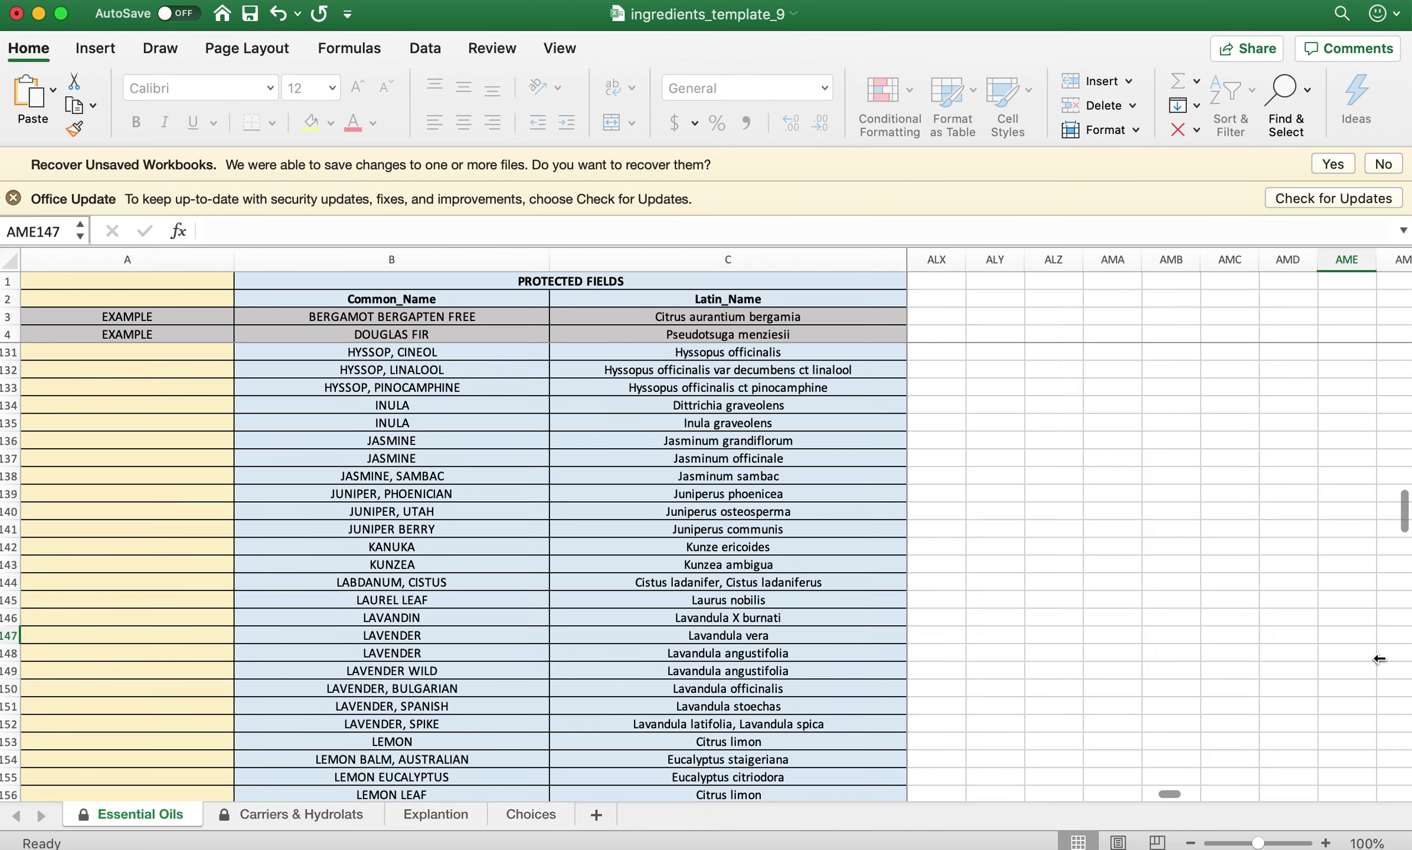
{"action": "left_click", "coordinate": [1346, 638]}
{"action": "left_click", "coordinate": [156, 629]}
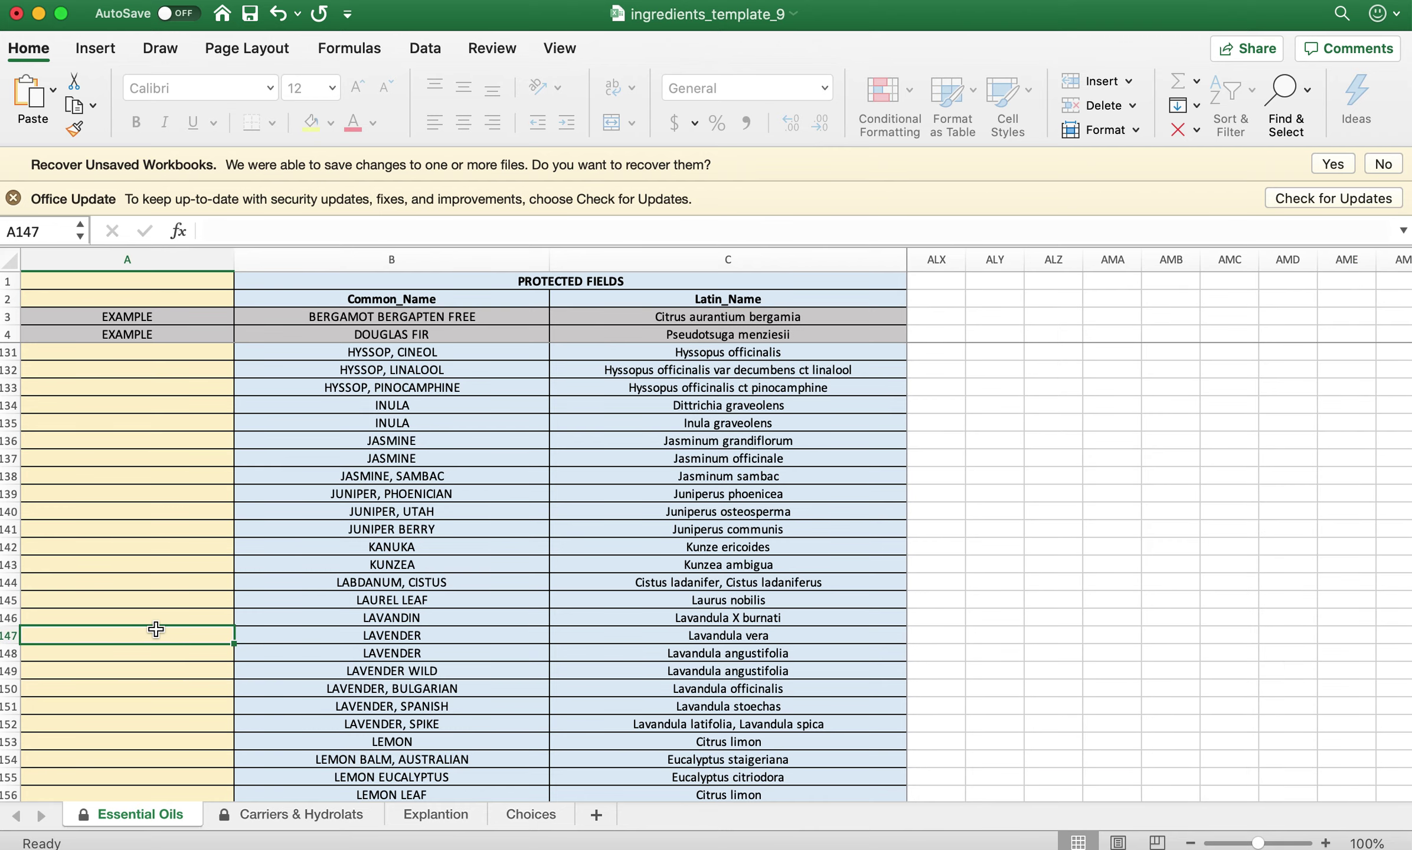
{"action": "key", "text": "Tab"}
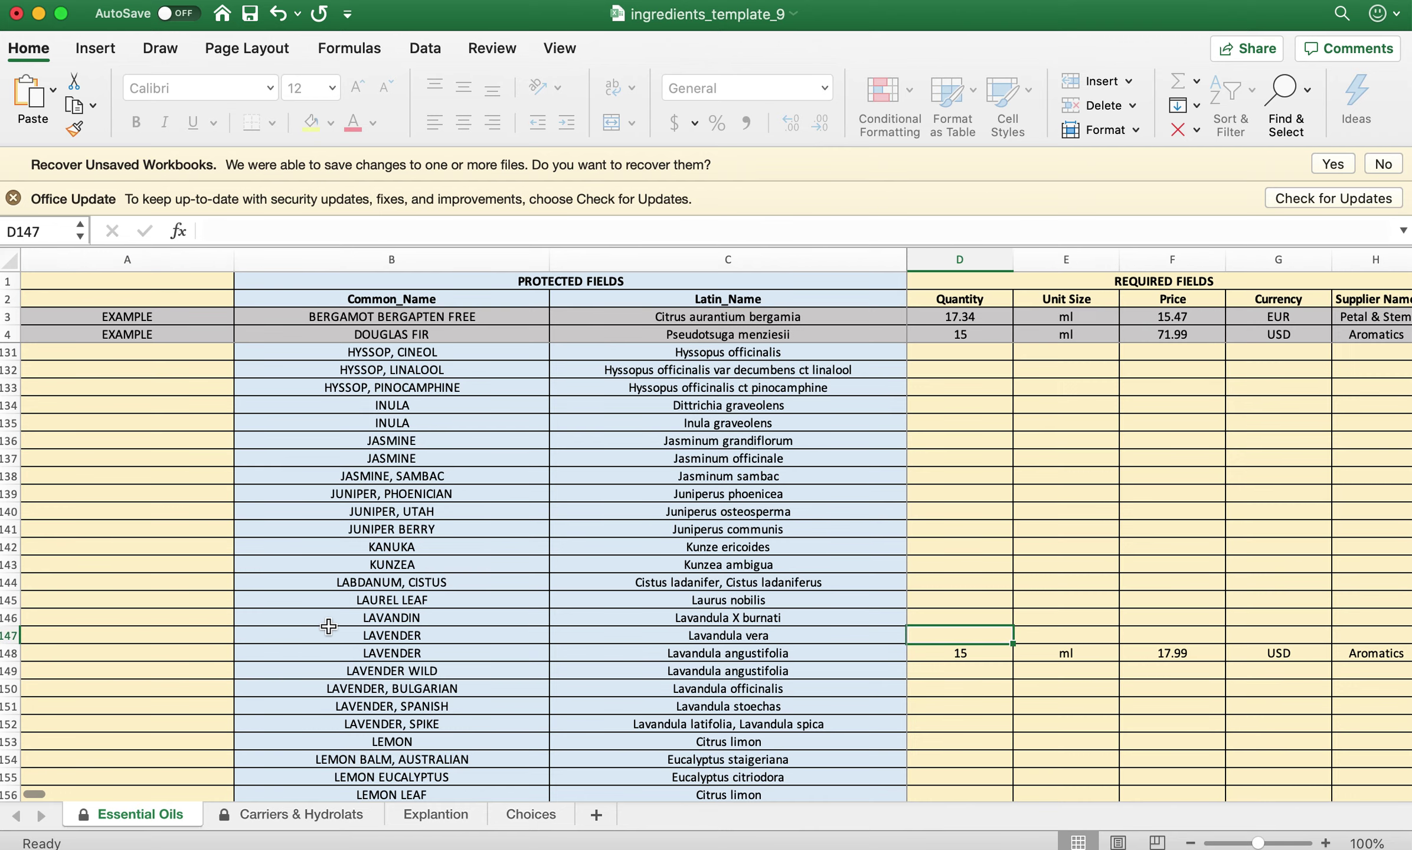
{"action": "left_click", "coordinate": [126, 3]}
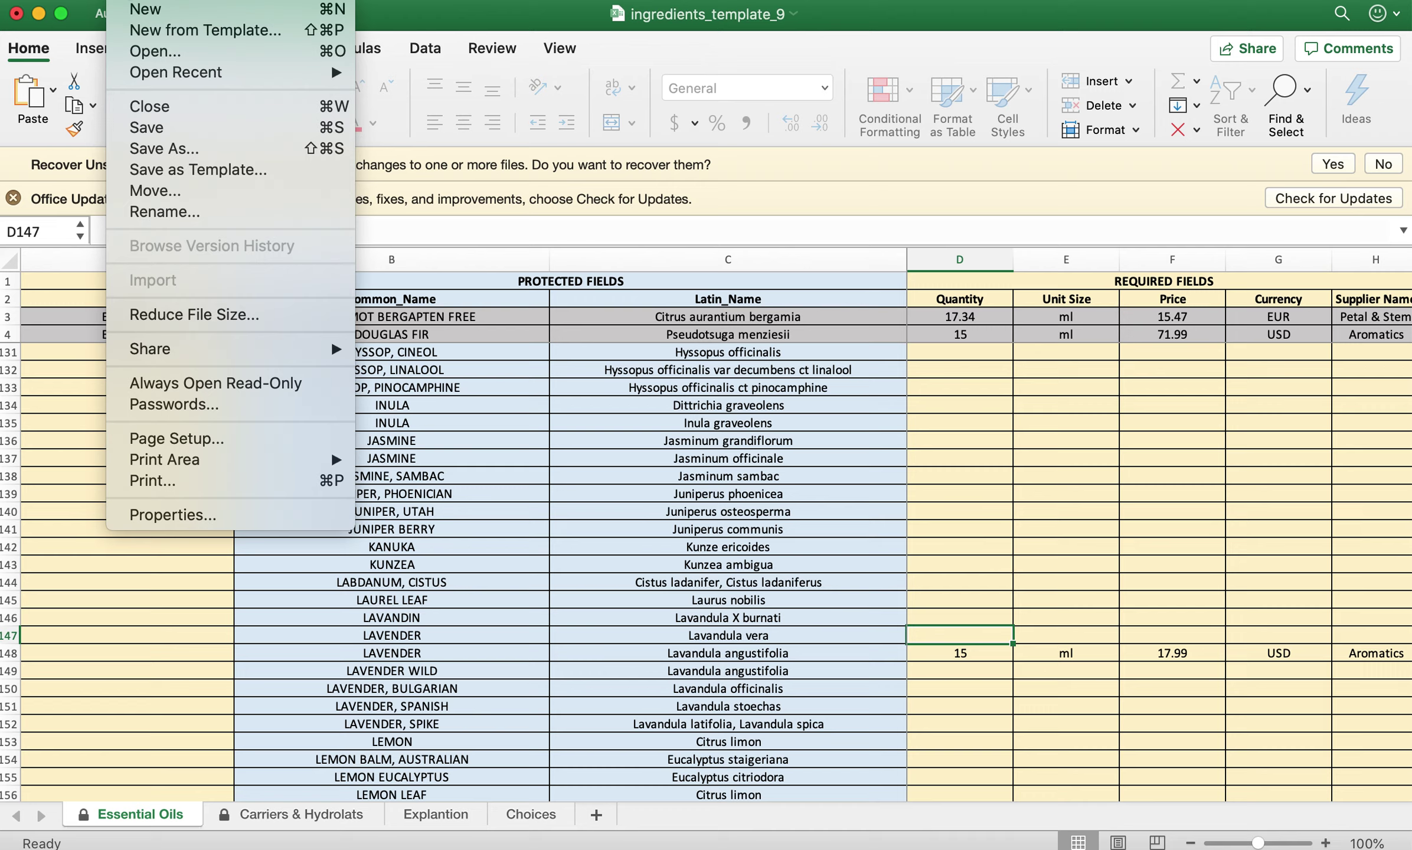
Save a copy of the workbook as ingredients_template_9_Tutorial.
{"action": "left_click", "coordinate": [180, 149]}
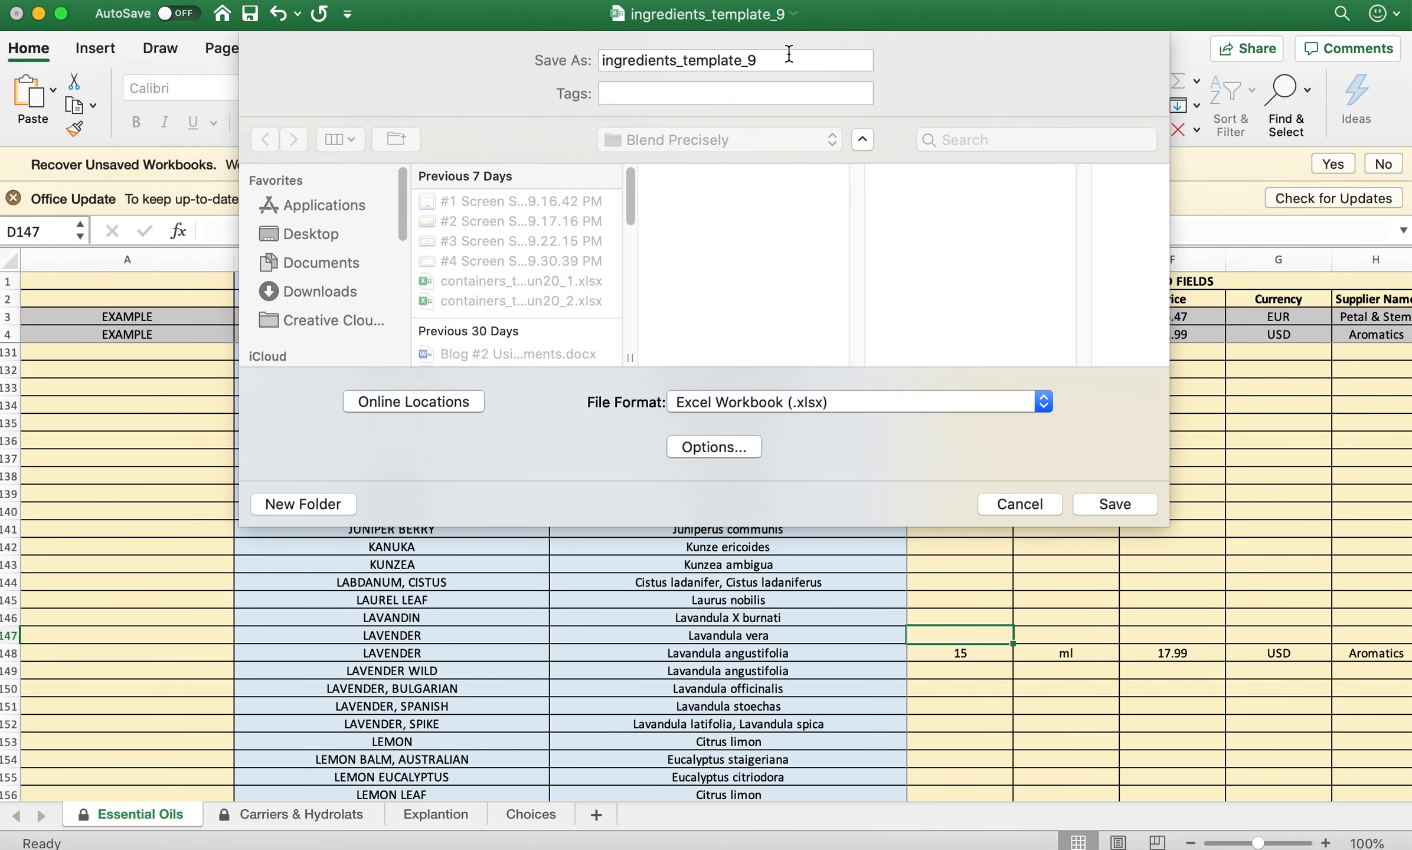
{"action": "type", "text": "_Tutorial"}
{"action": "left_click", "coordinate": [1108, 503]}
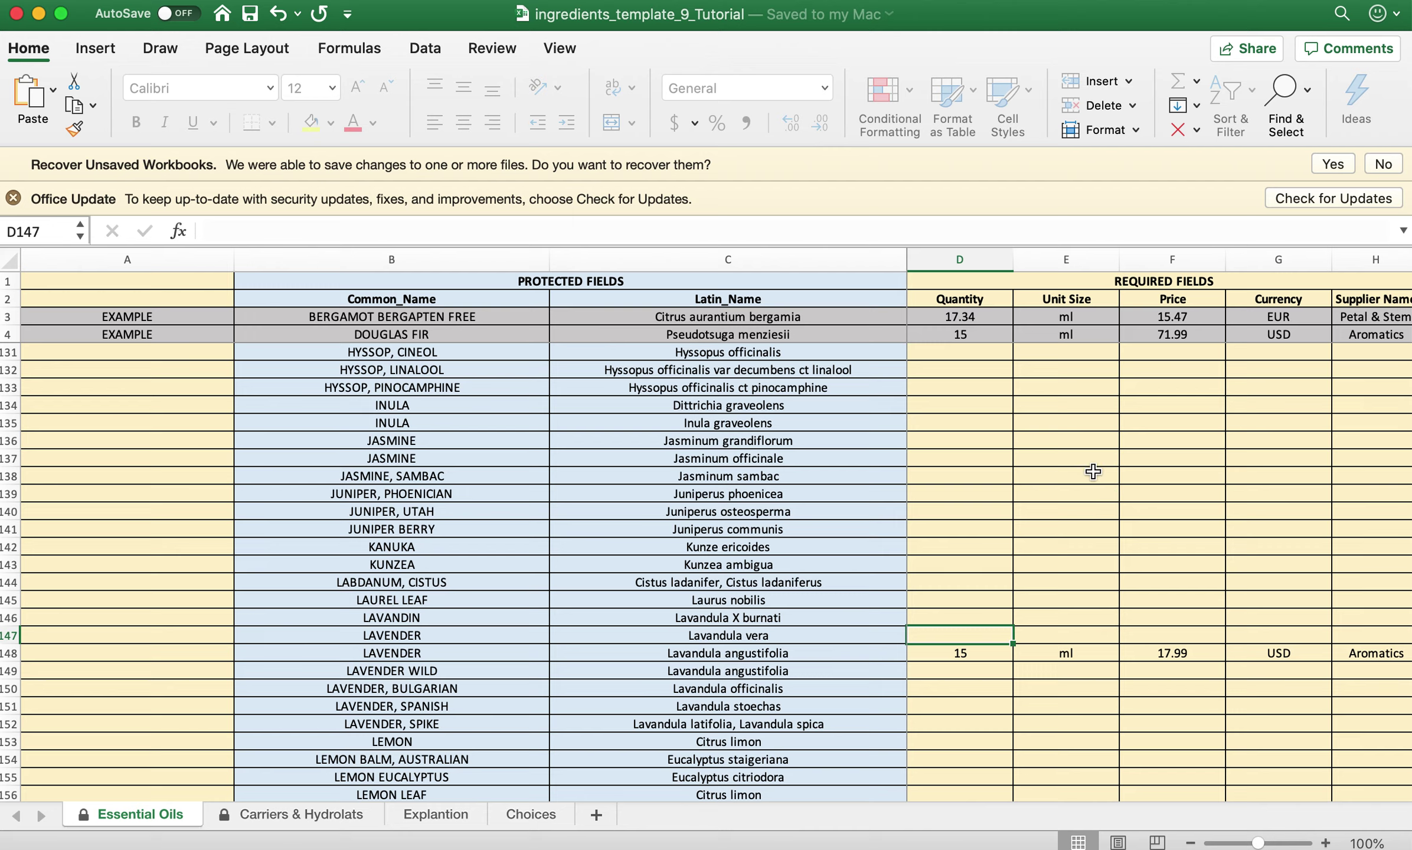
Close Excel and upload ingredients_template_9_Tutorial.xlsx from the Desktop into Blend Precisely.
{"action": "left_click", "coordinate": [16, 14]}
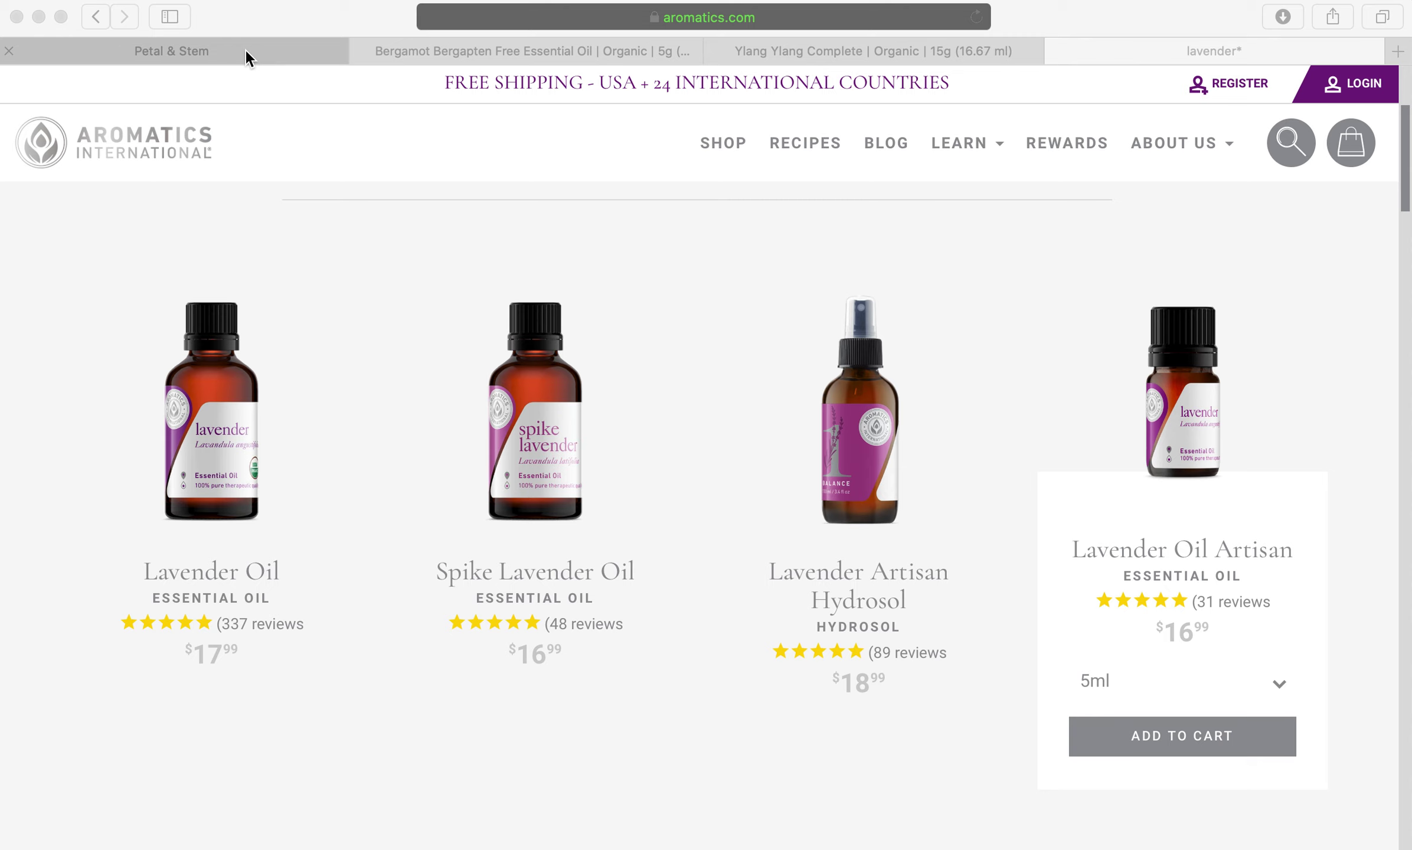
{"action": "left_click", "coordinate": [245, 50]}
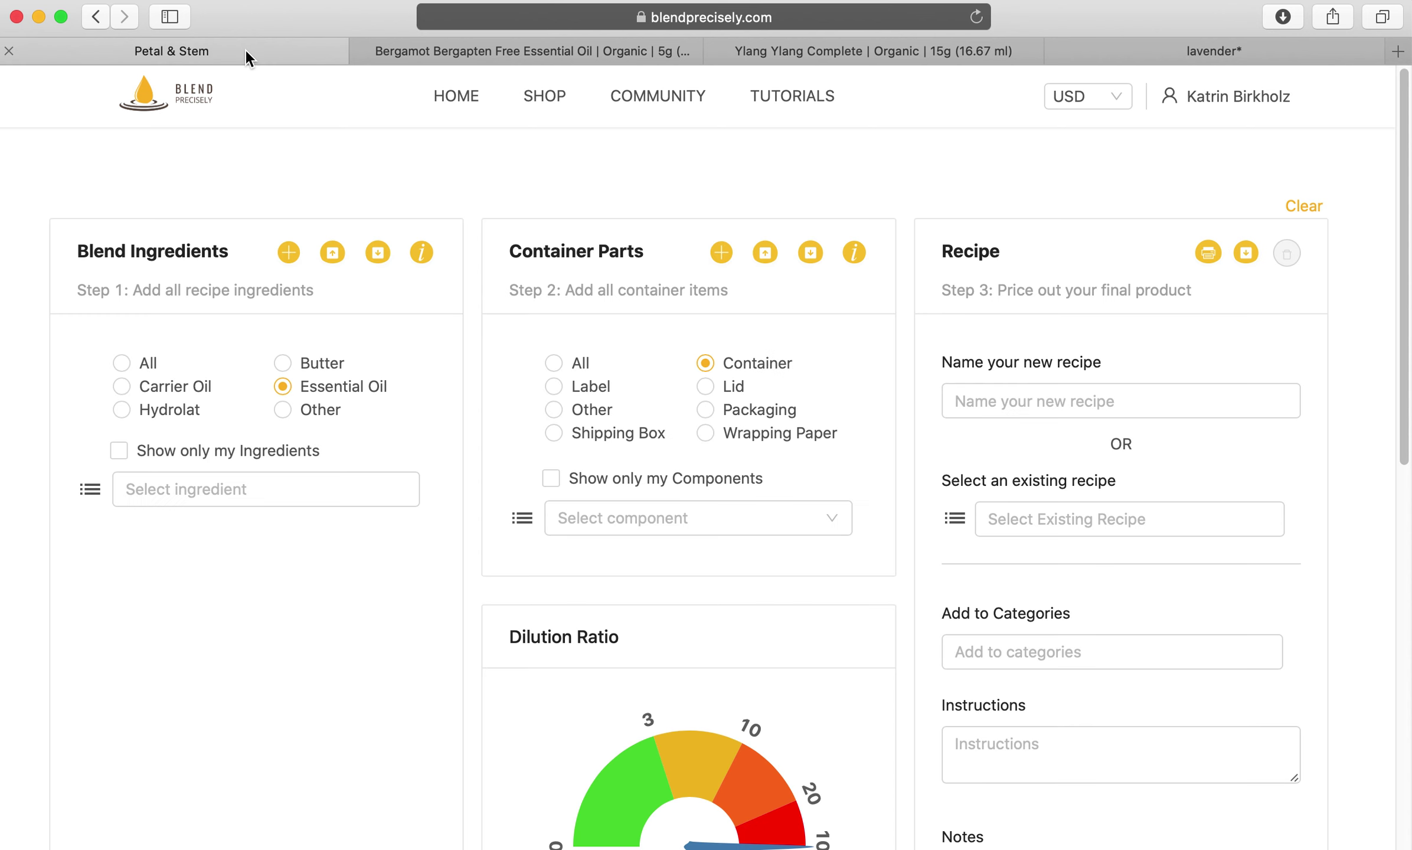
{"action": "left_click", "coordinate": [333, 259]}
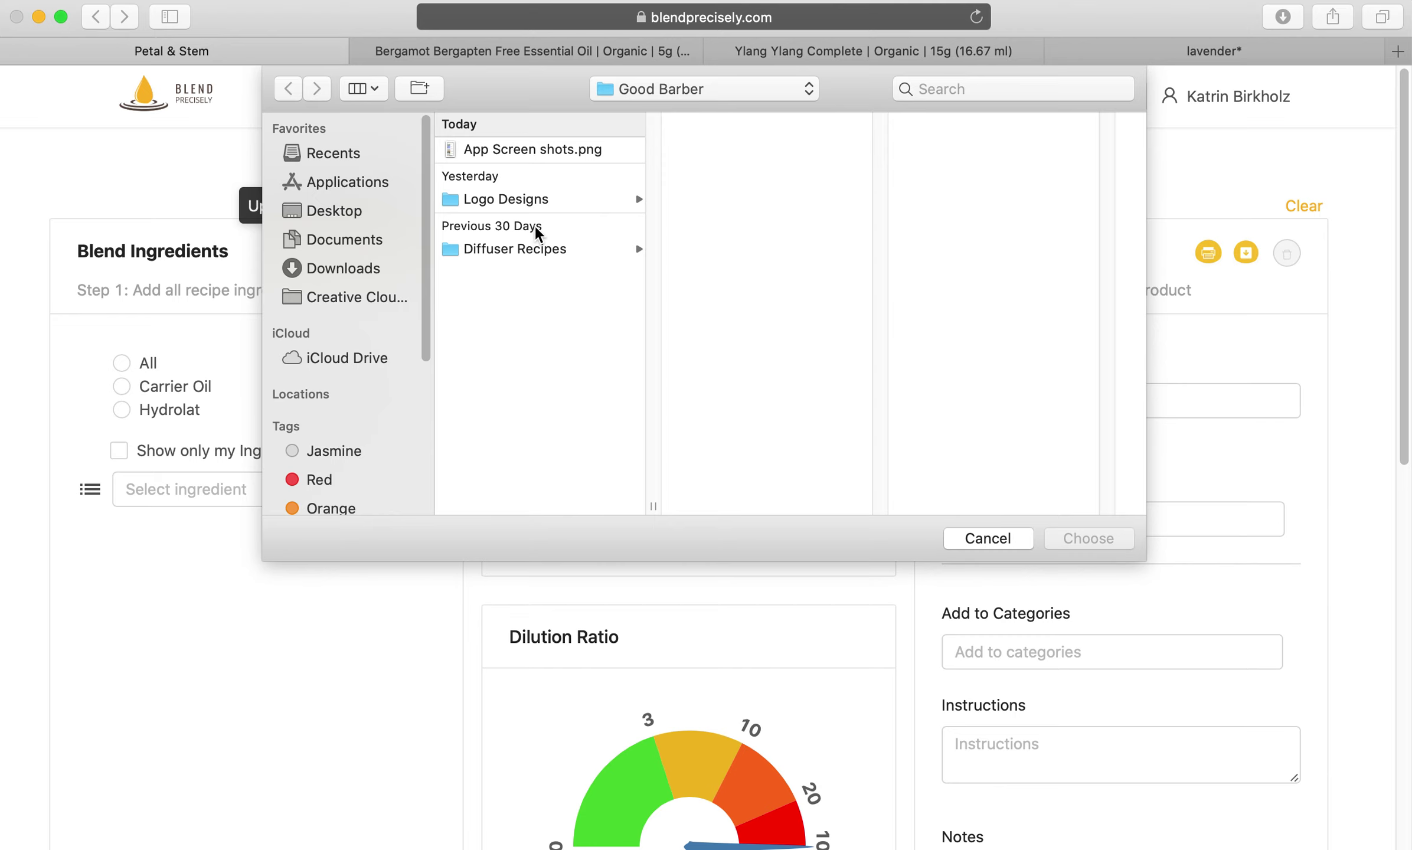
{"action": "left_click", "coordinate": [350, 219]}
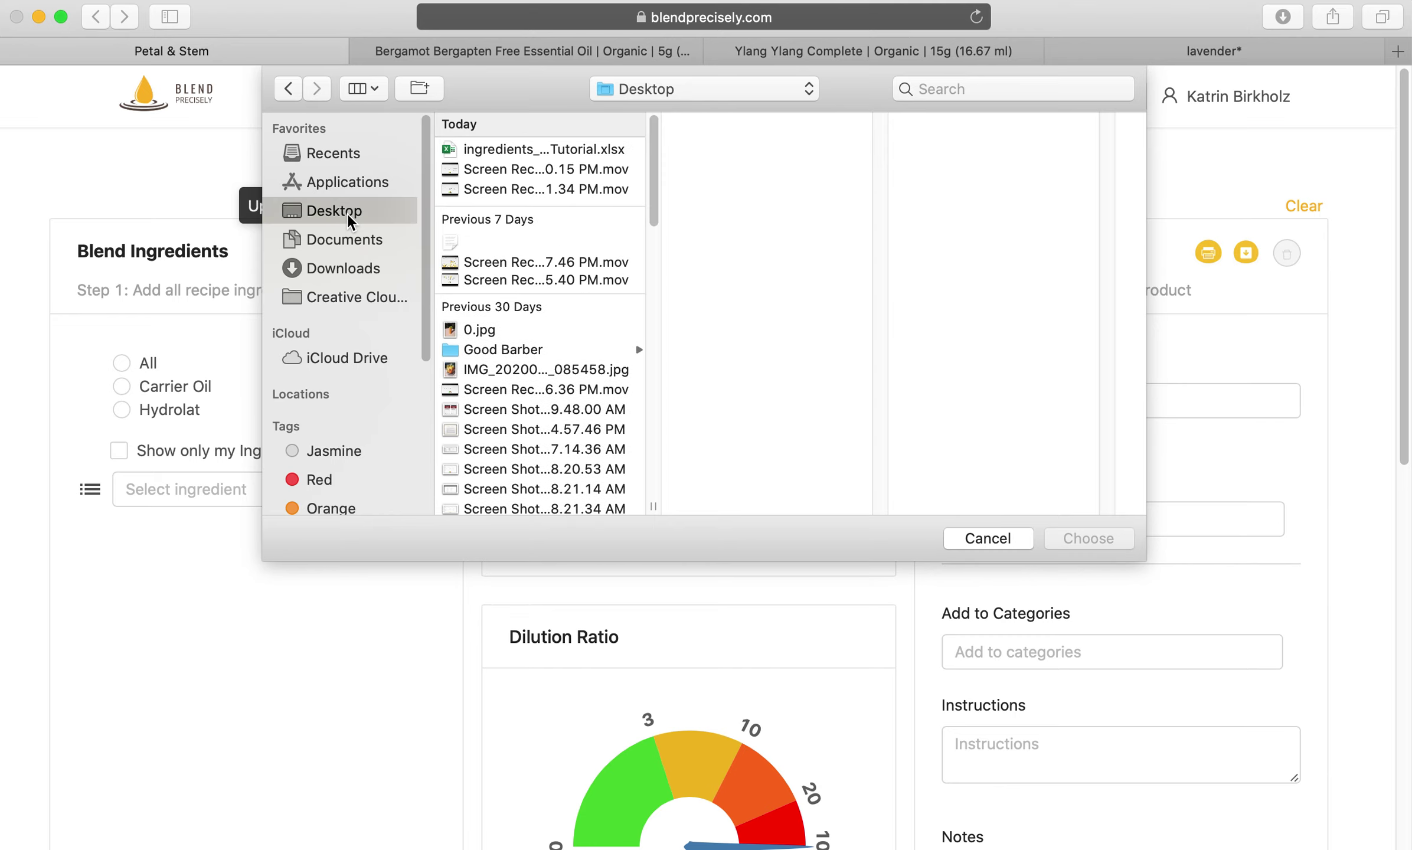
{"action": "left_click", "coordinate": [505, 151]}
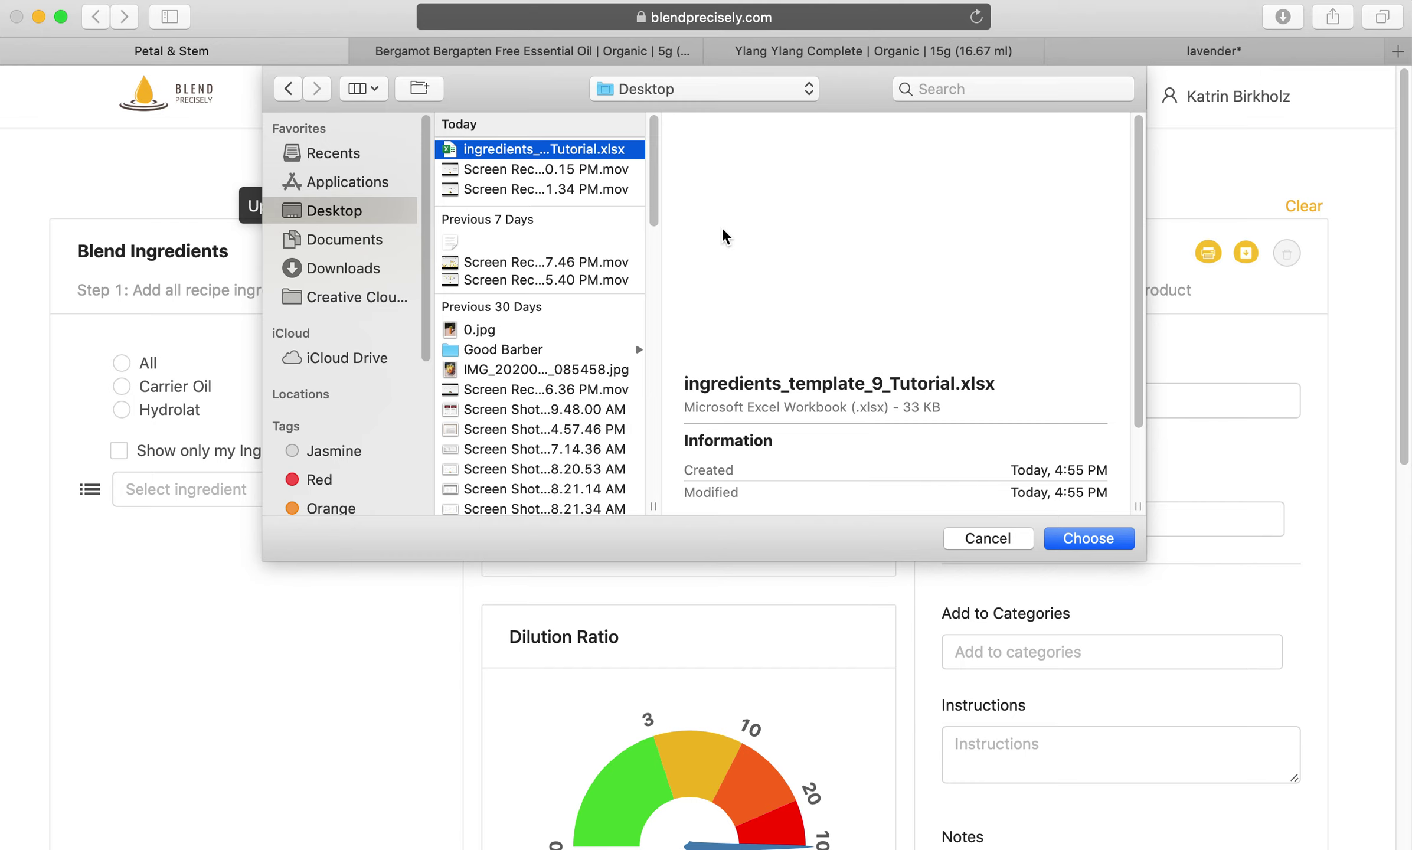
{"action": "left_click", "coordinate": [1095, 537]}
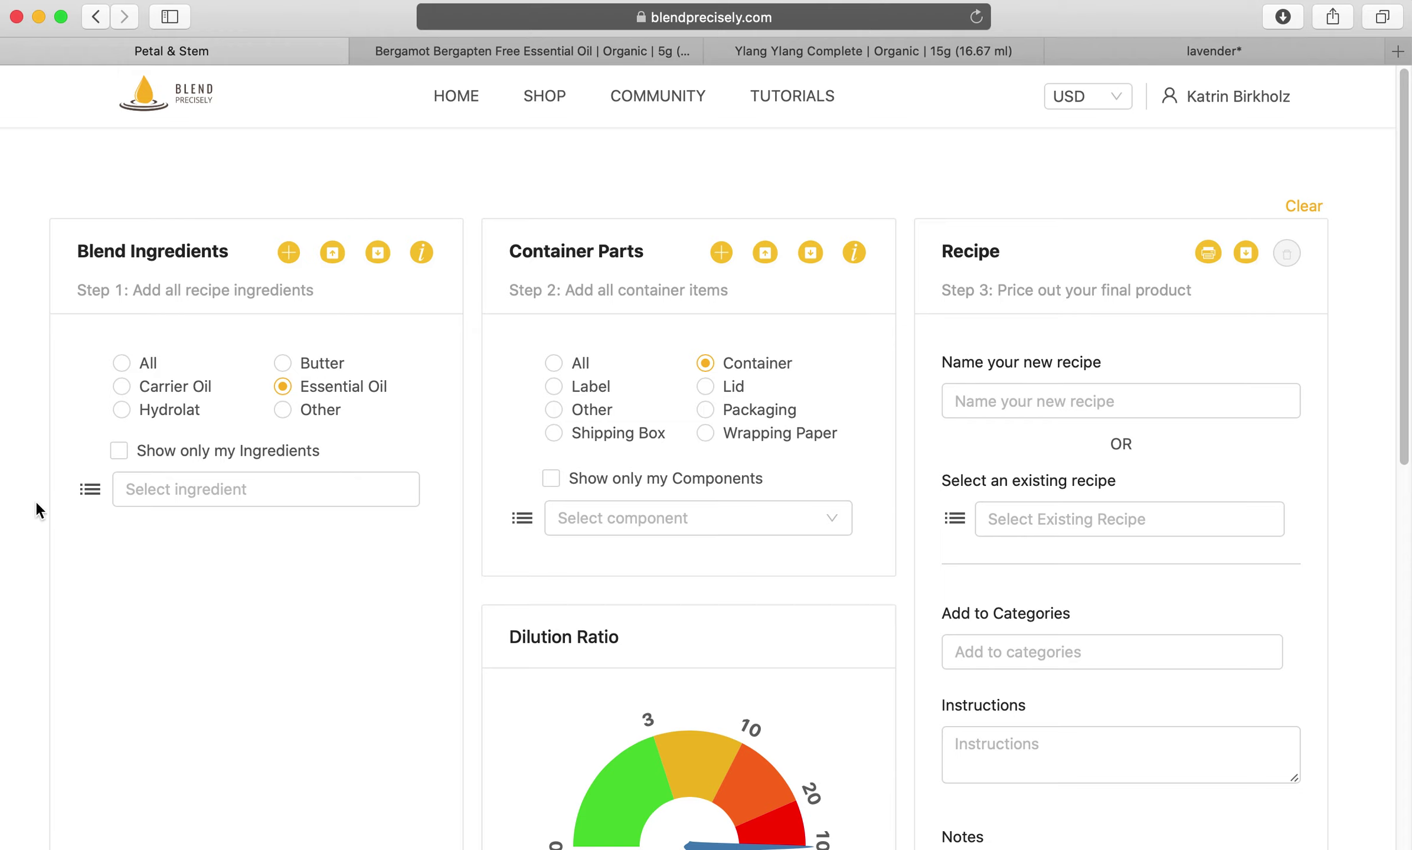
Search the full ingredient list for 'lavender' with Show only my Ingredients ticked.
{"action": "left_click", "coordinate": [89, 496]}
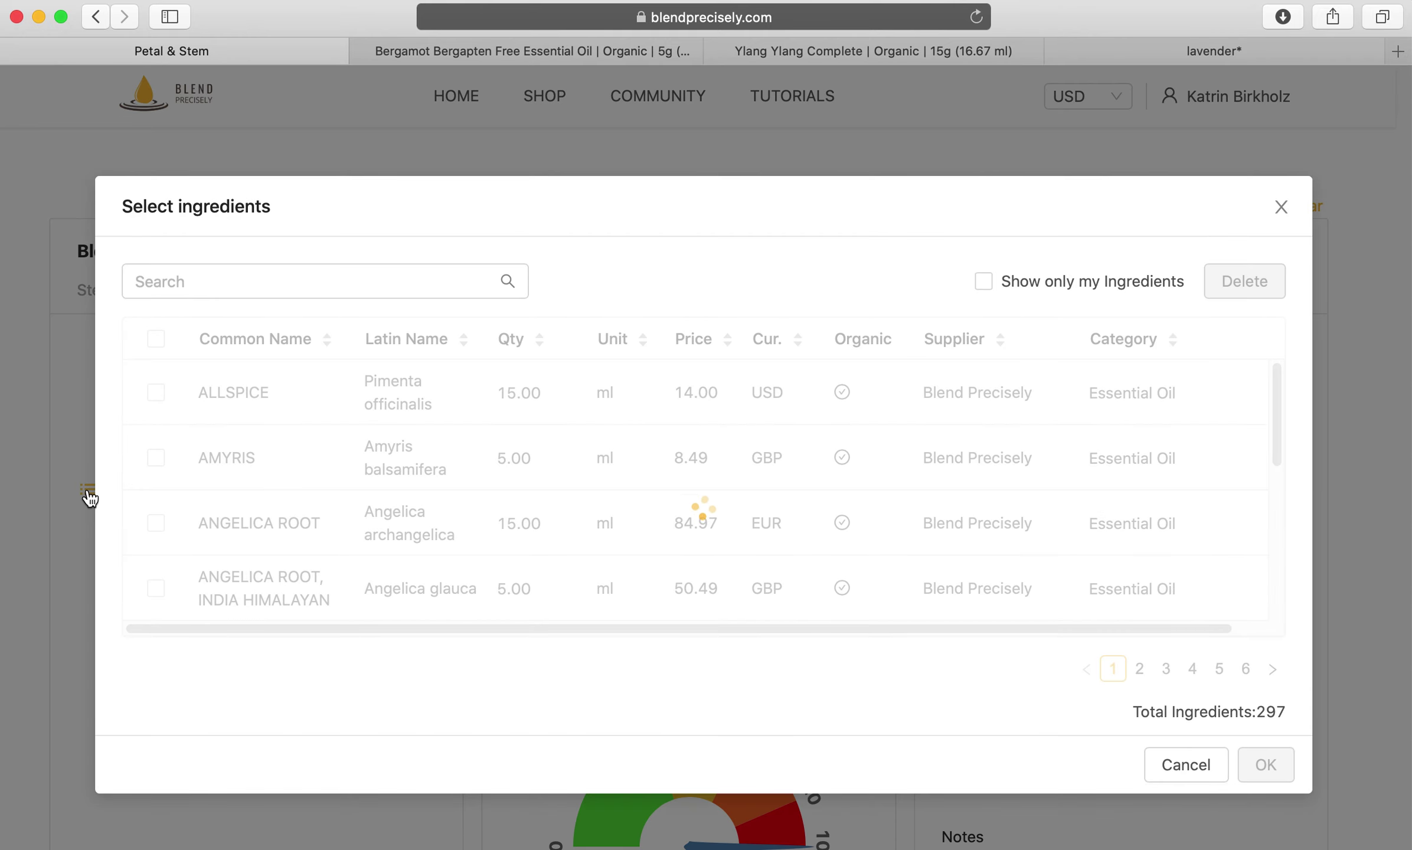
{"action": "left_click", "coordinate": [292, 285]}
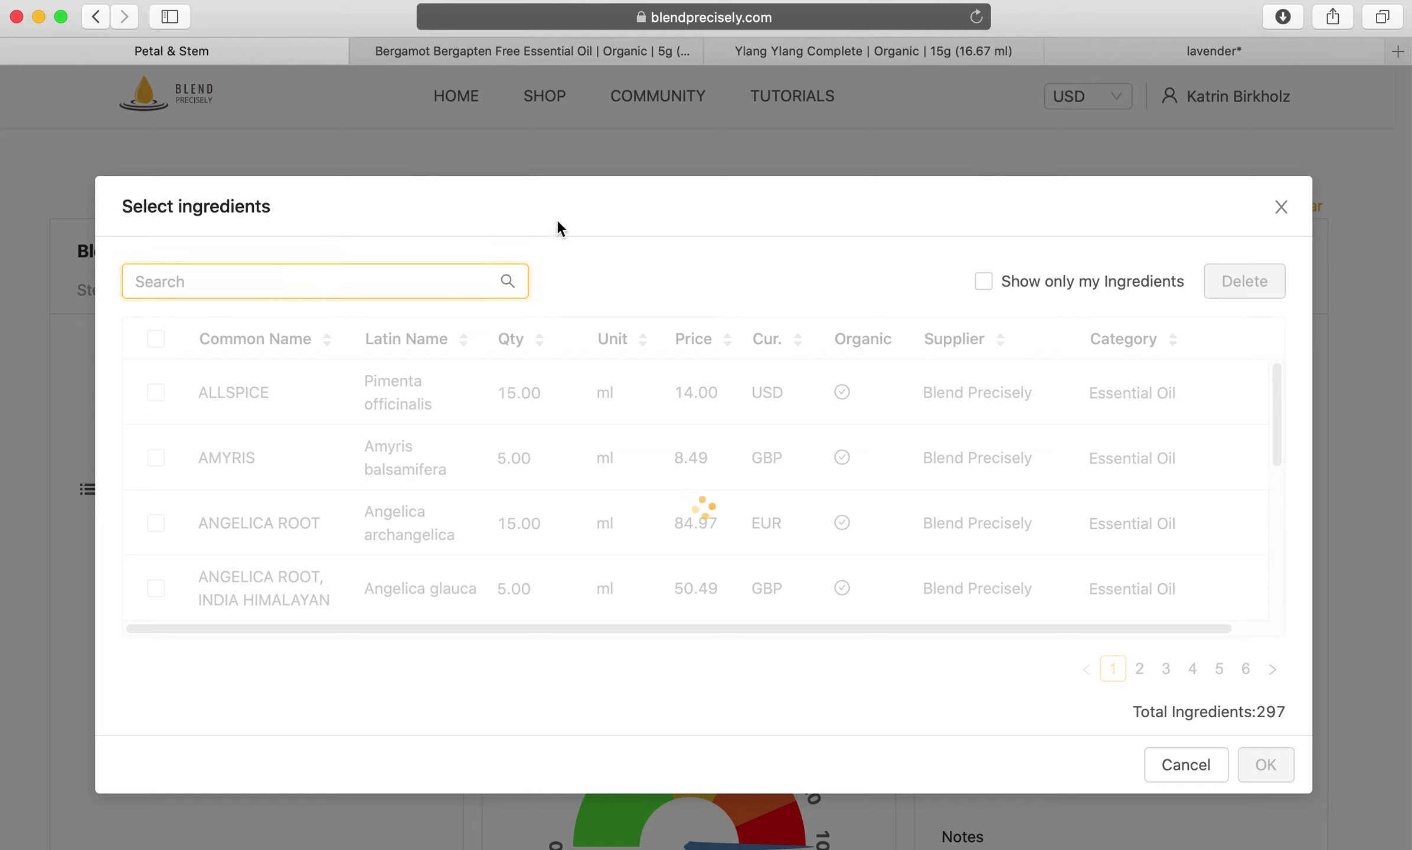
{"action": "type", "text": "lavender"}
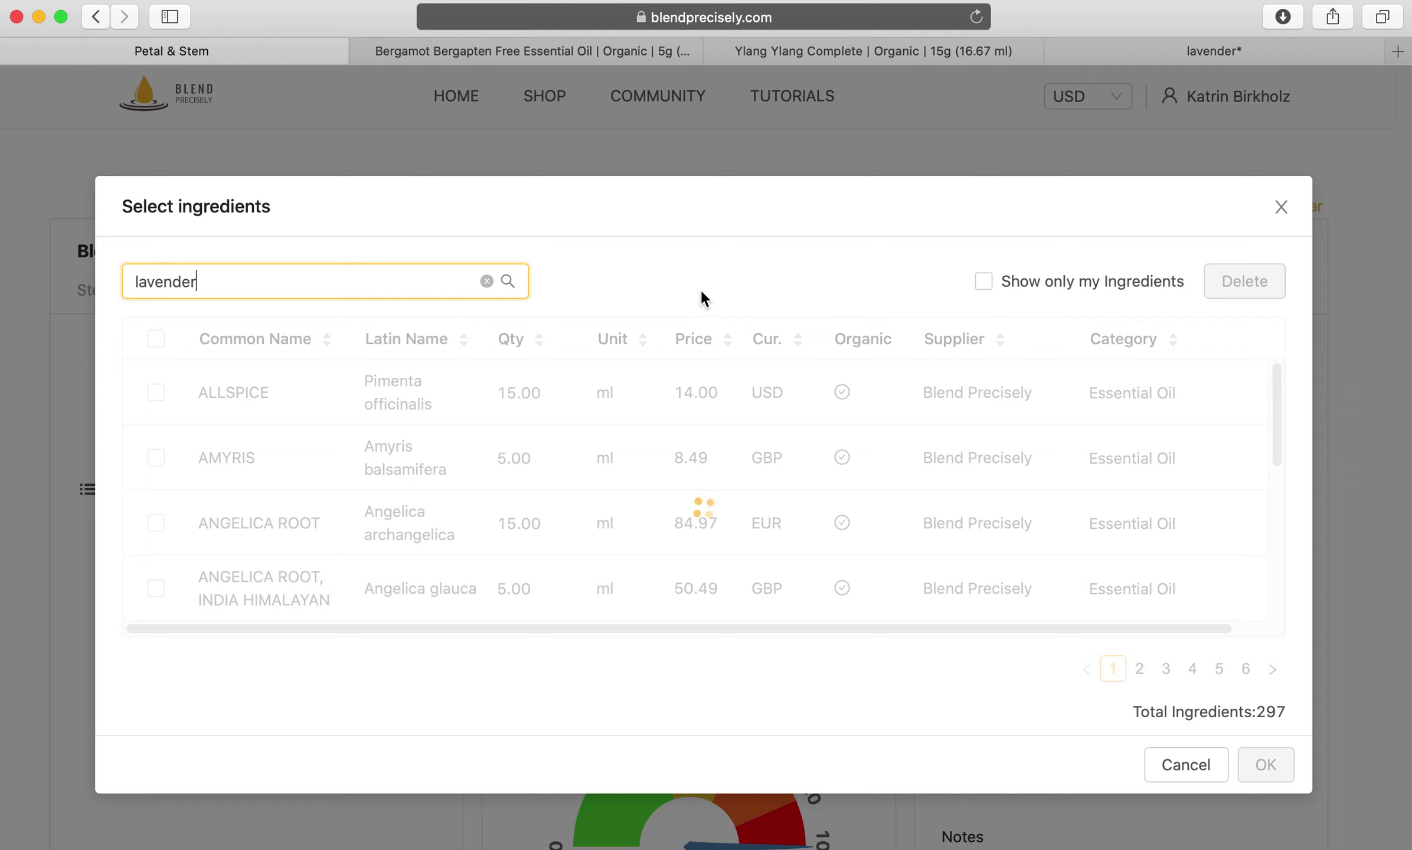
{"action": "left_click", "coordinate": [983, 282]}
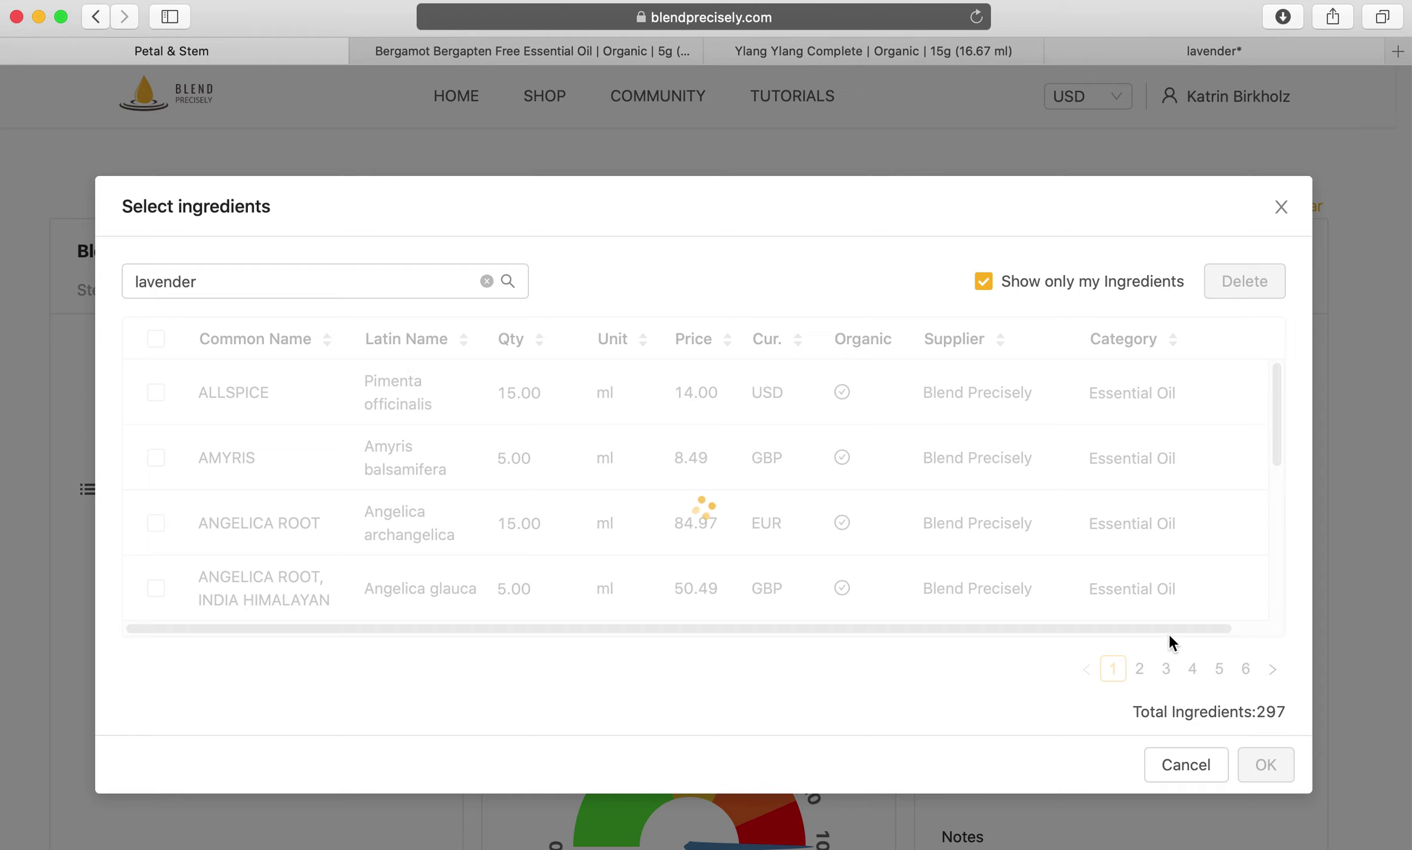
Close and reopen the Select ingredients list several times, dismissing the network menu.
{"action": "left_click", "coordinate": [1281, 210]}
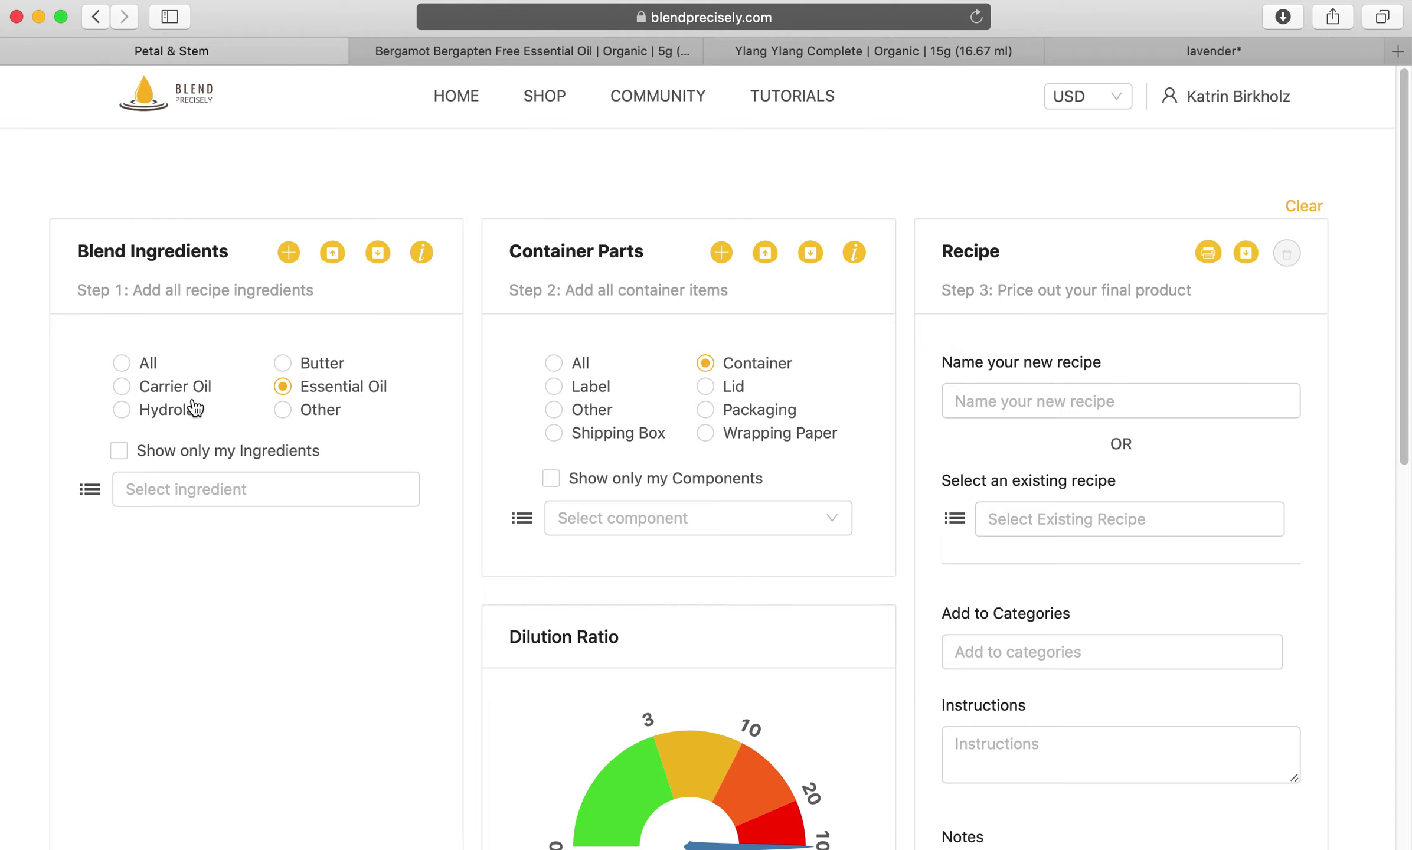
{"action": "left_click", "coordinate": [90, 489]}
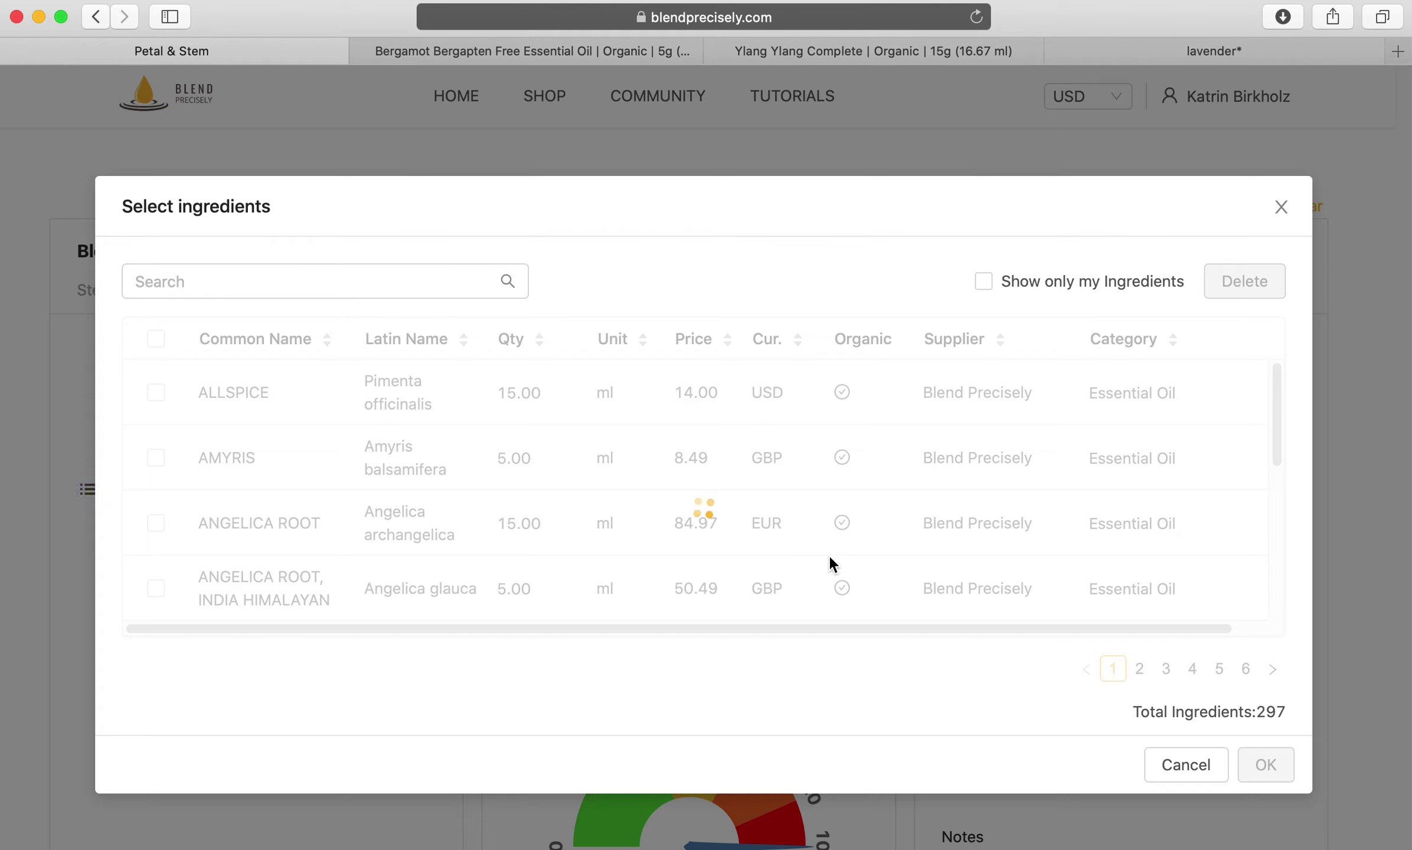
{"action": "left_click", "coordinate": [1188, 774]}
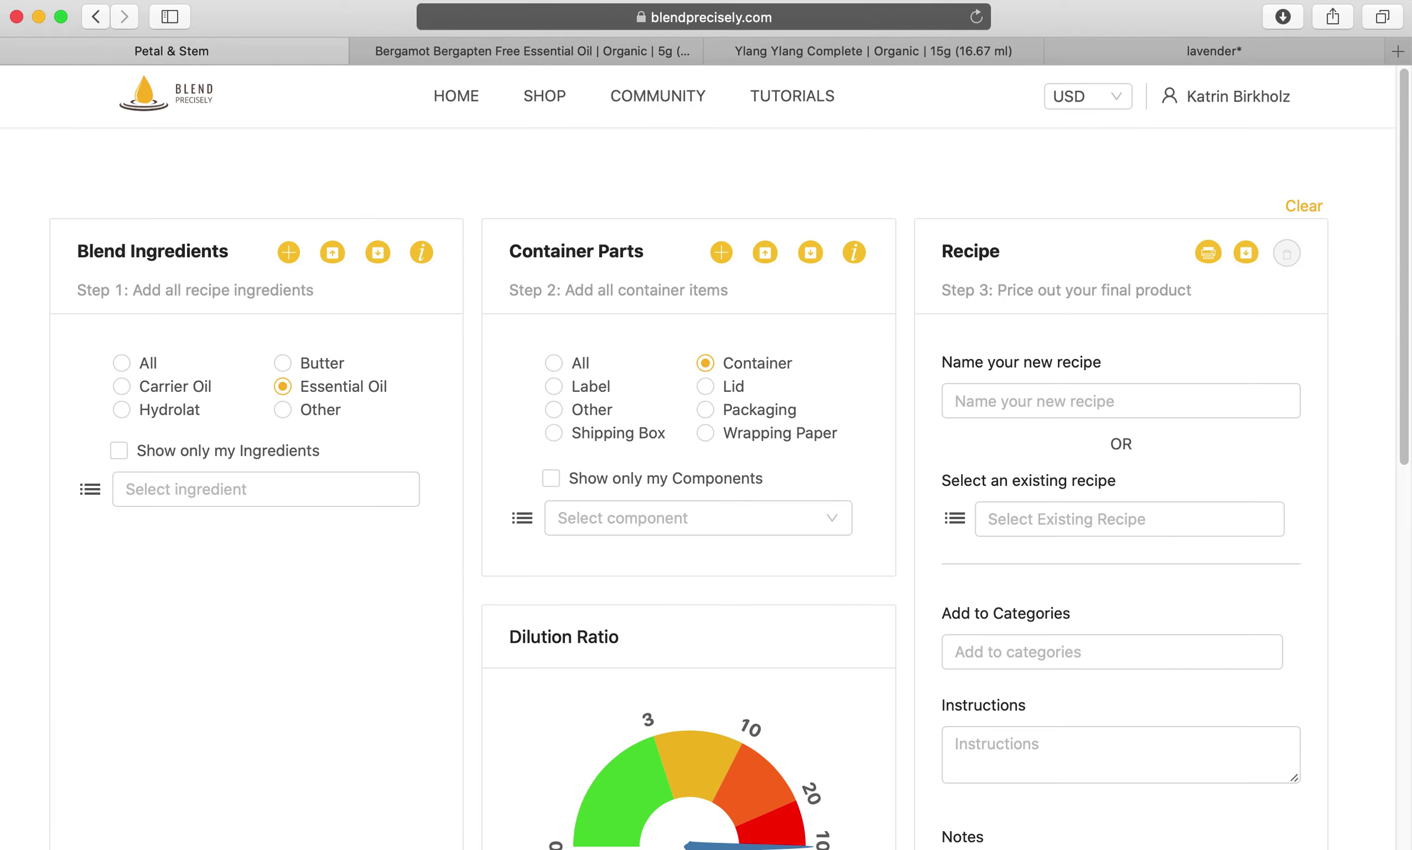
{"action": "key", "text": "Escape"}
{"action": "left_click", "coordinate": [192, 500]}
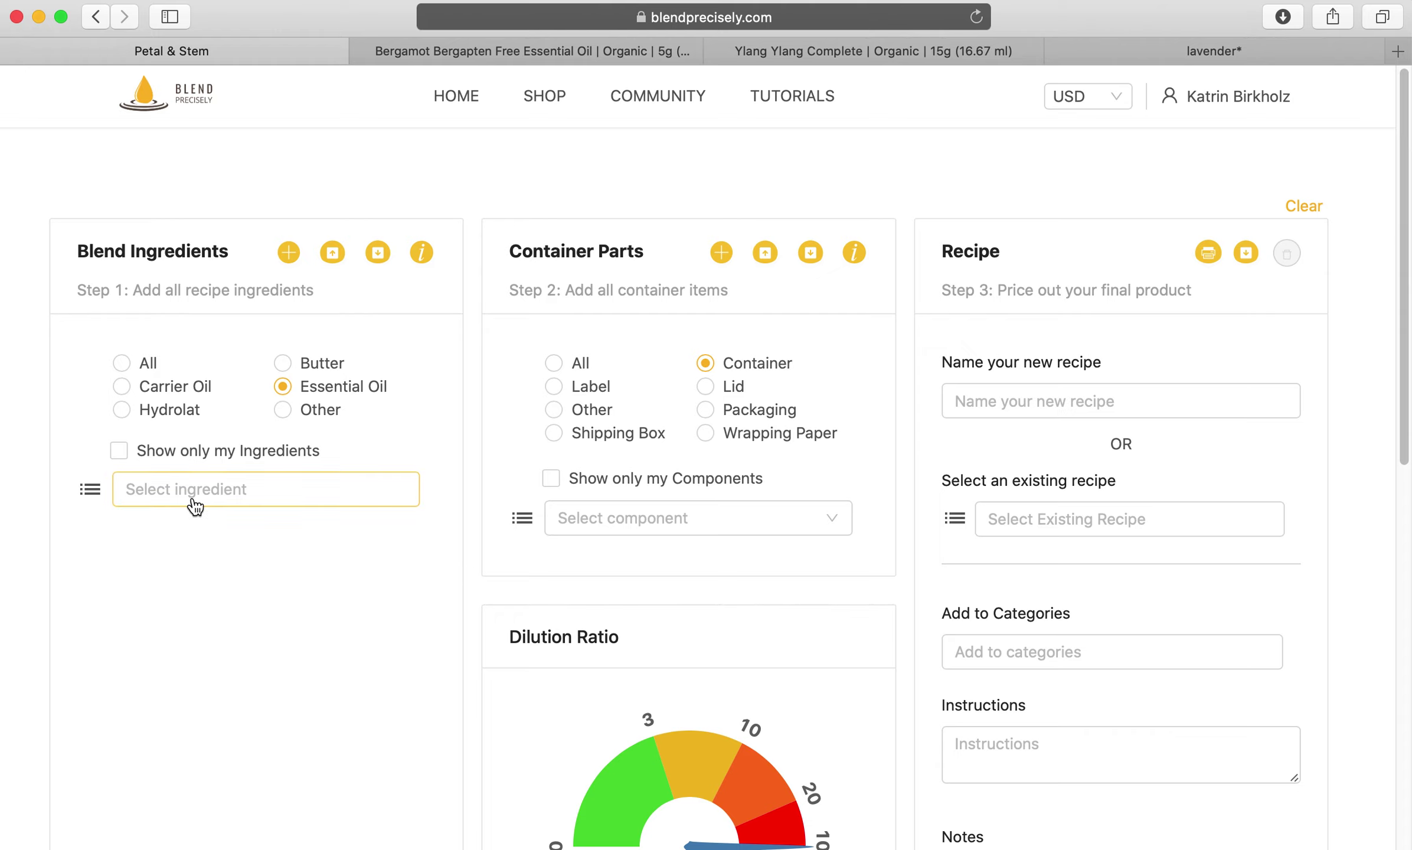
{"action": "left_click", "coordinate": [88, 490]}
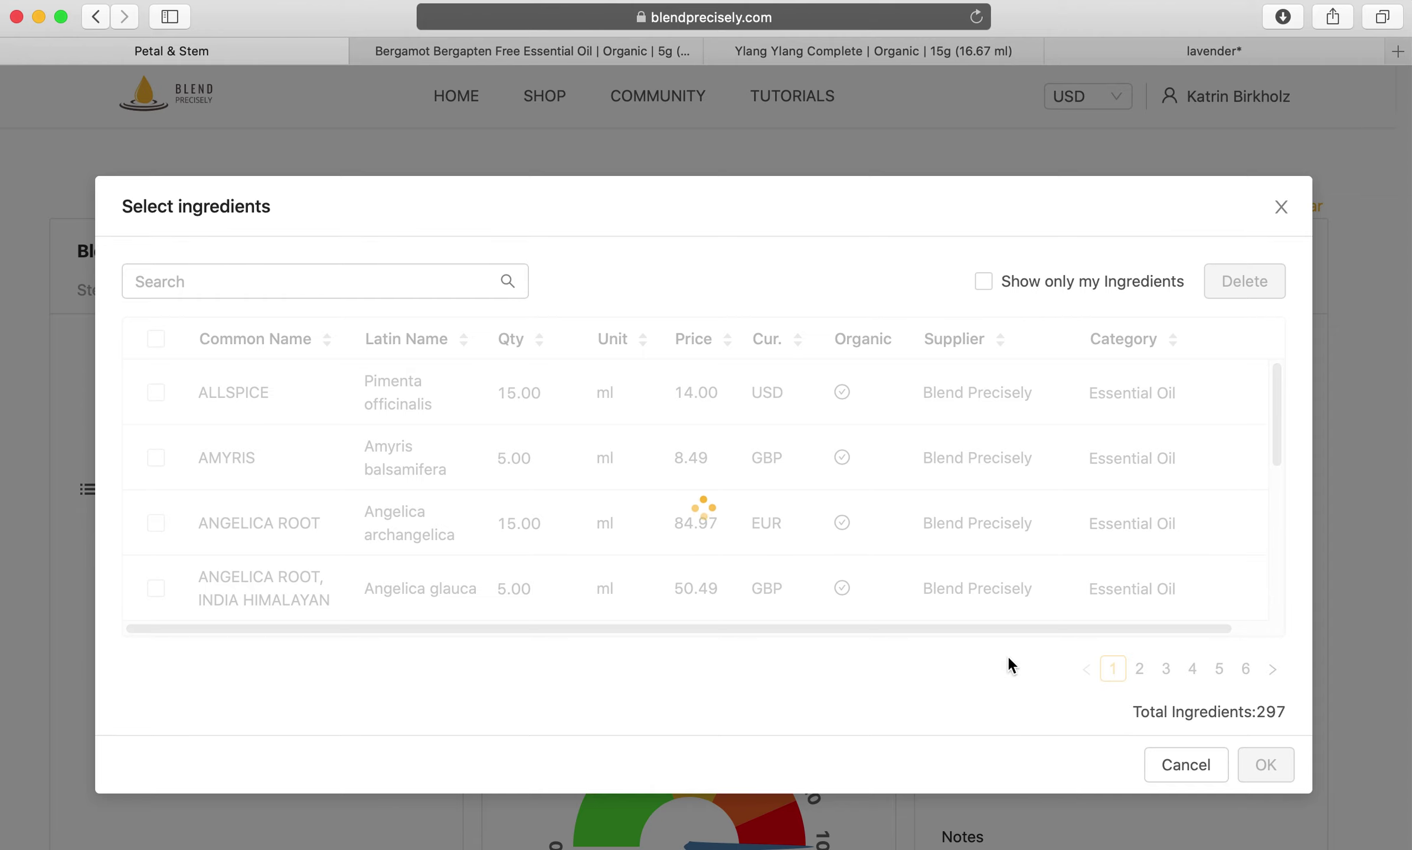
{"action": "left_click", "coordinate": [1198, 776]}
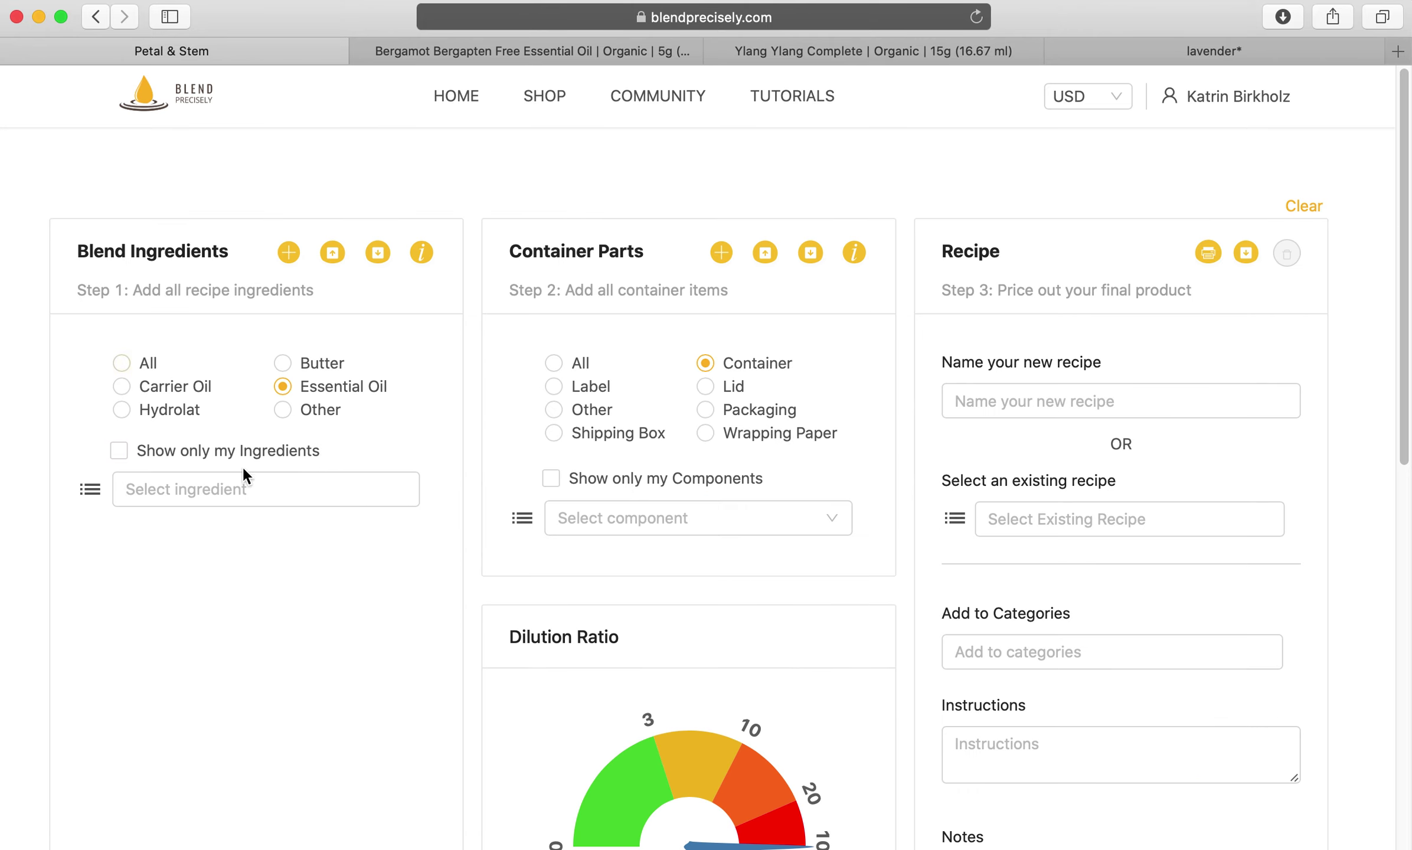
Type 'lavender' in the ingredient picker and reopen the full ingredient list.
{"action": "left_click", "coordinate": [250, 488]}
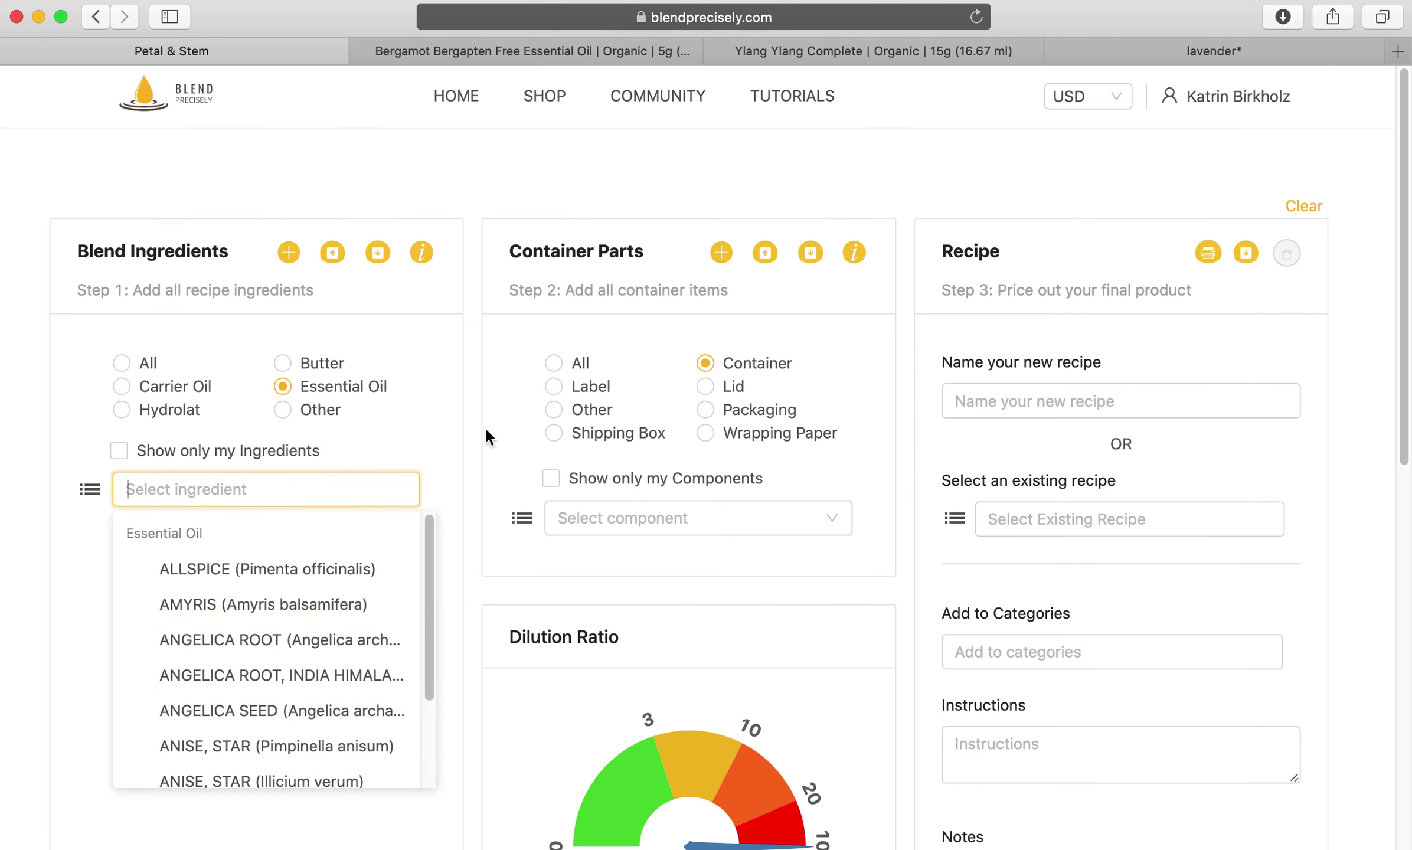
{"action": "type", "text": "lavender"}
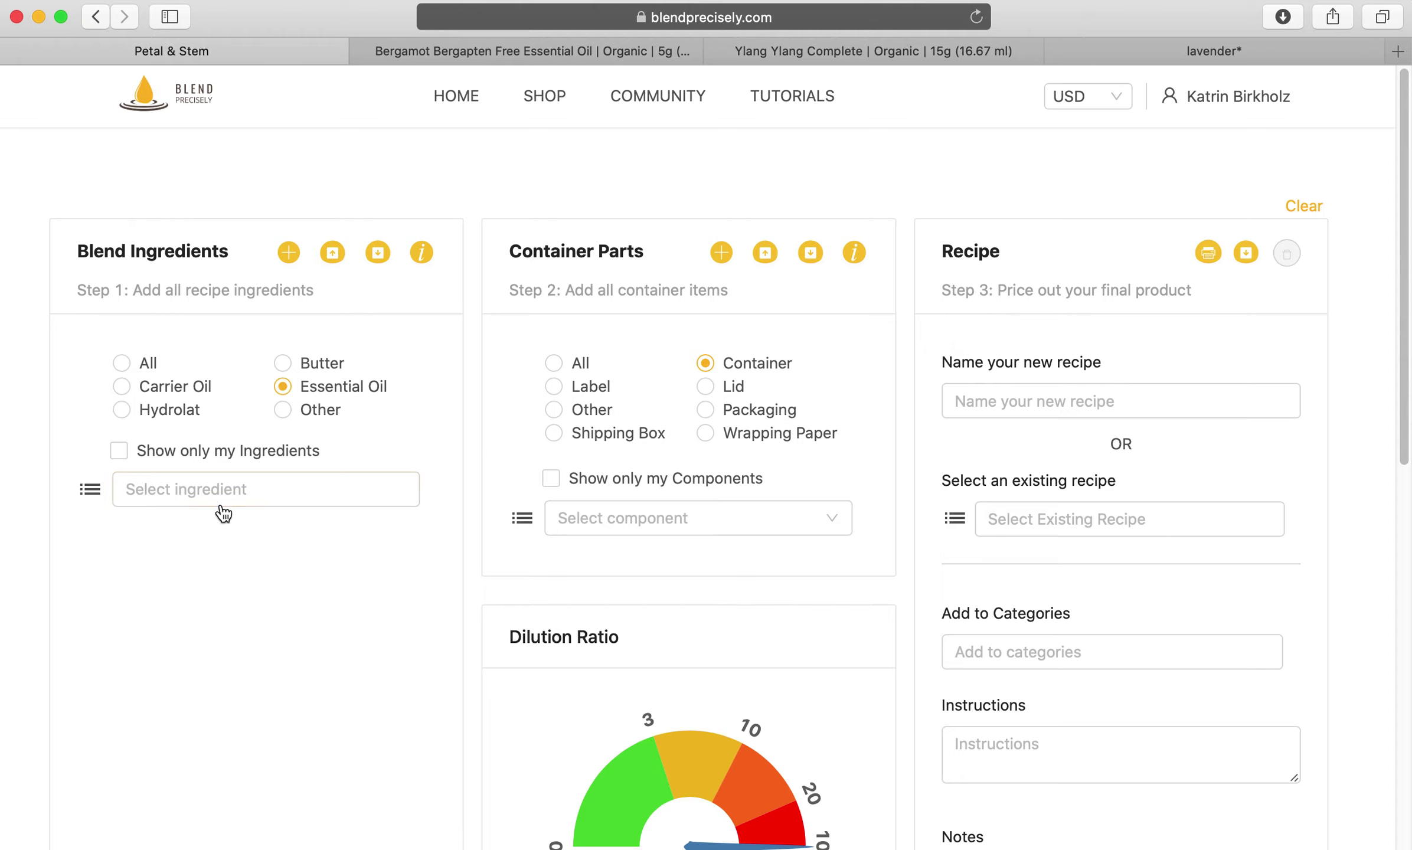
{"action": "left_click", "coordinate": [89, 490]}
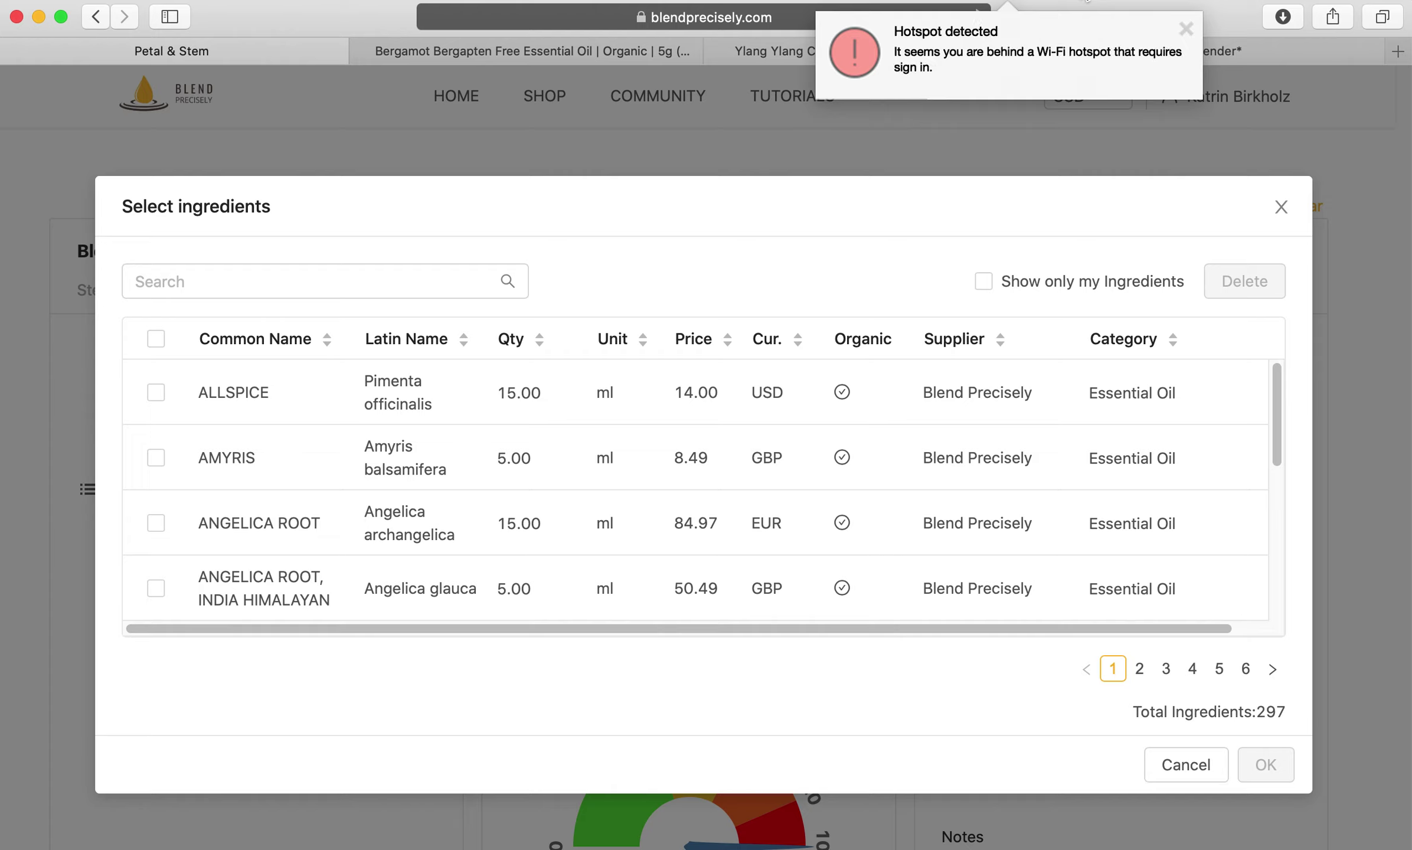
Dismiss the hotspot warning and turn off the computer's Wi-Fi.
{"action": "left_click", "coordinate": [1184, 28]}
{"action": "left_click", "coordinate": [1081, 3]}
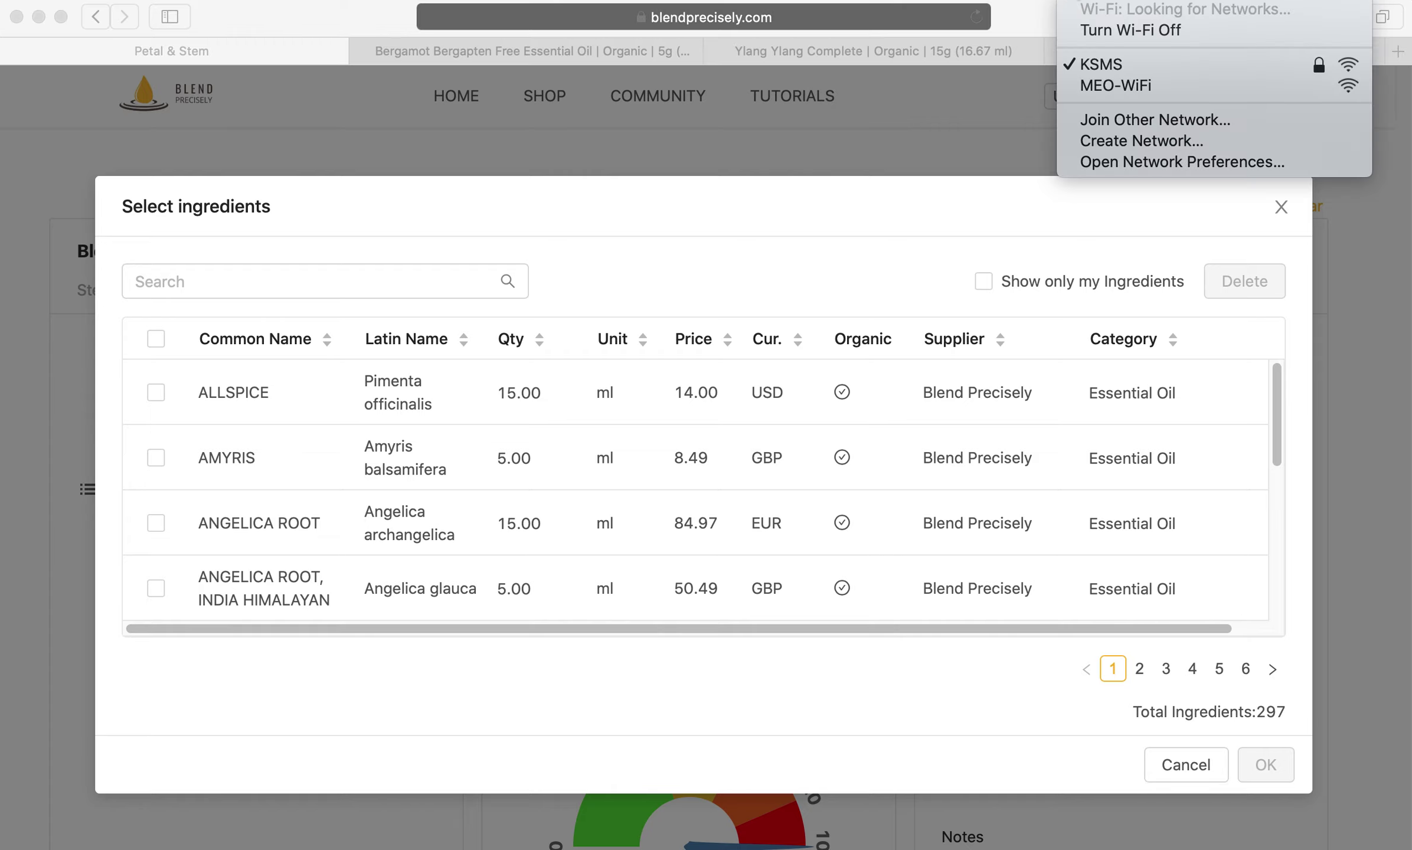
{"action": "left_click", "coordinate": [1100, 36]}
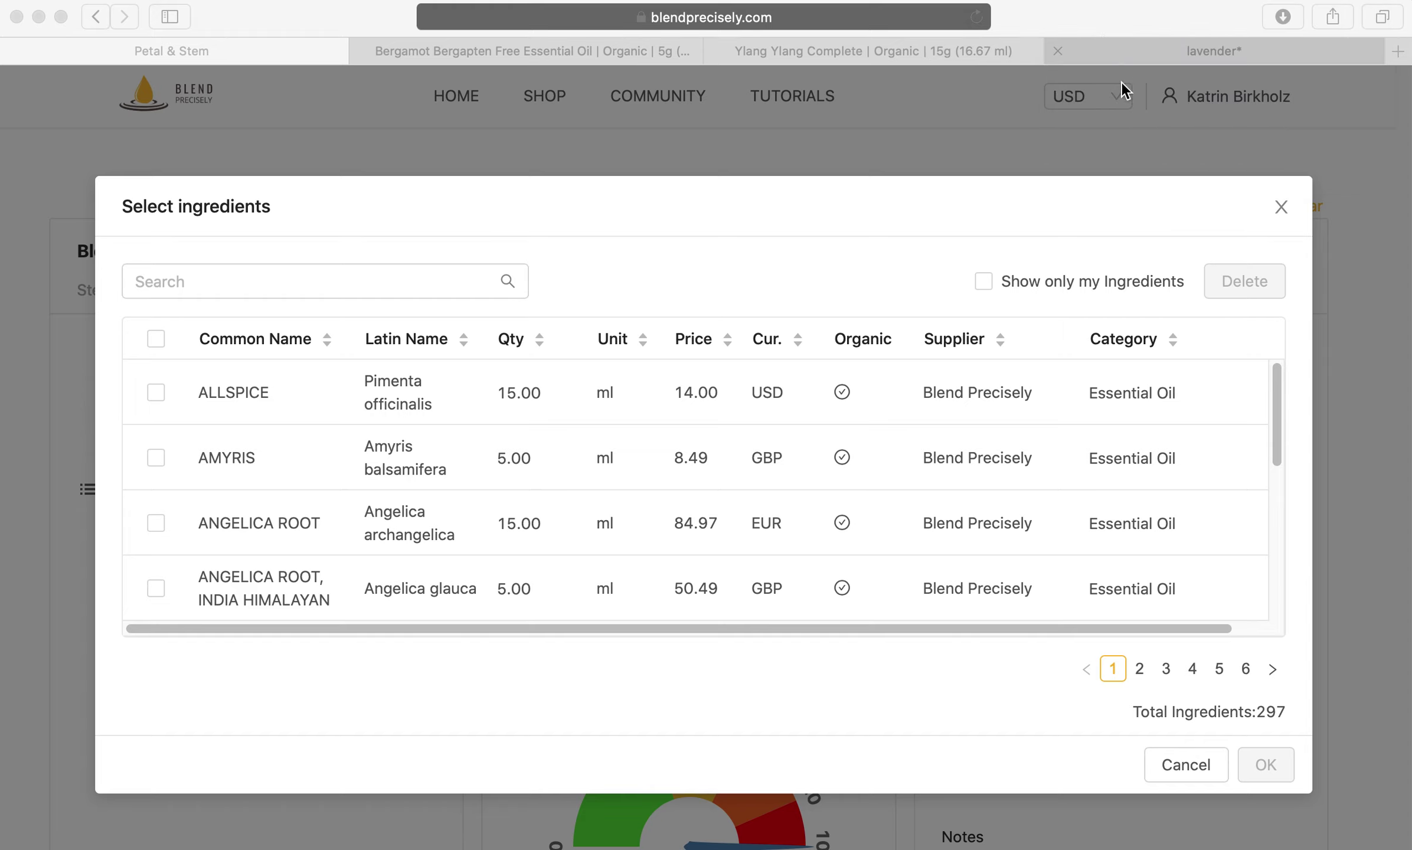
Search 'lavender' with Show only my Ingredients to find the Stillpoint Aromatics entry at 49.00 USD, then close the picker.
{"action": "left_click", "coordinate": [272, 282]}
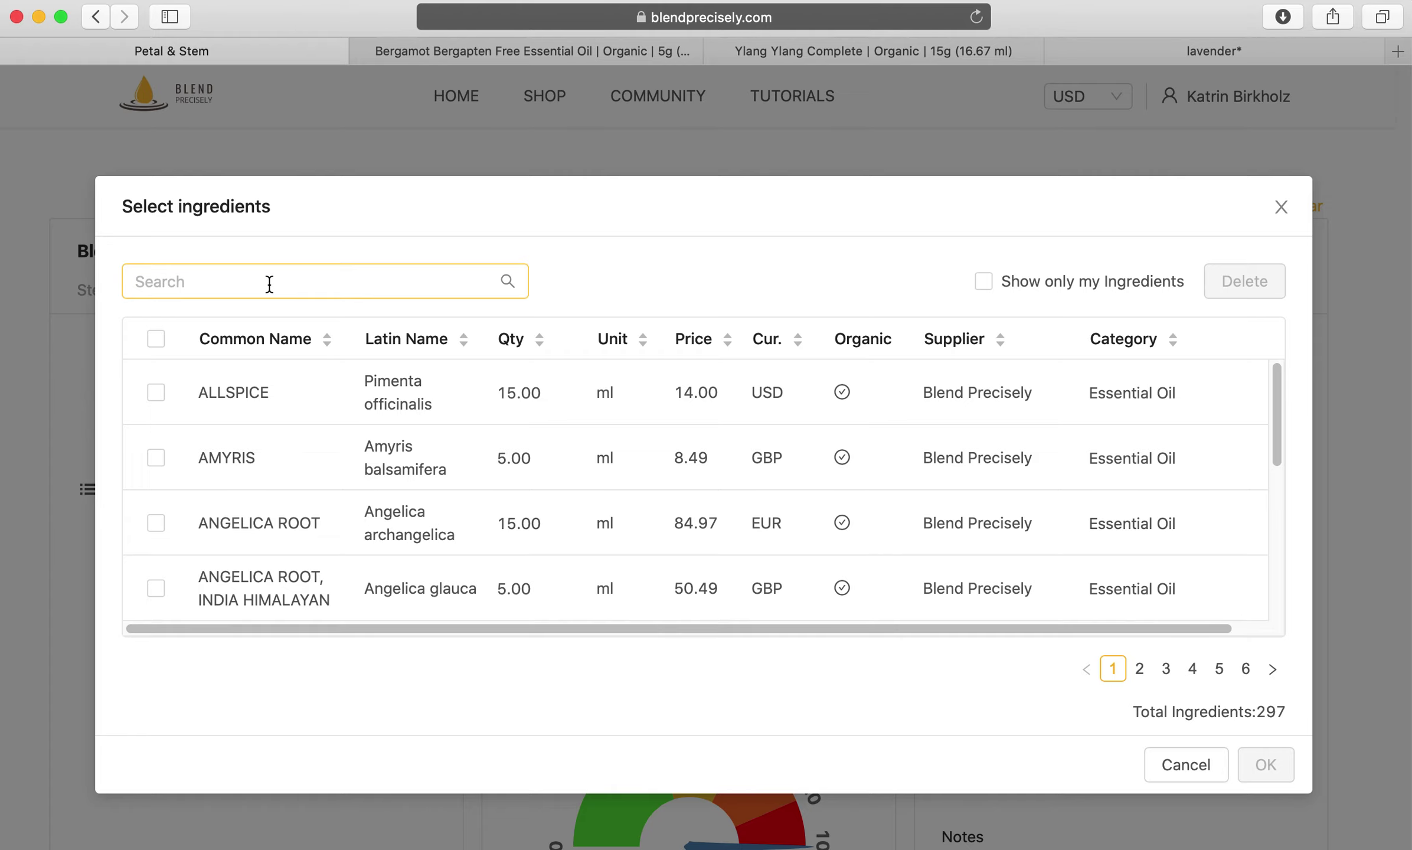
{"action": "left_click", "coordinate": [201, 282]}
{"action": "type", "text": "lavender"}
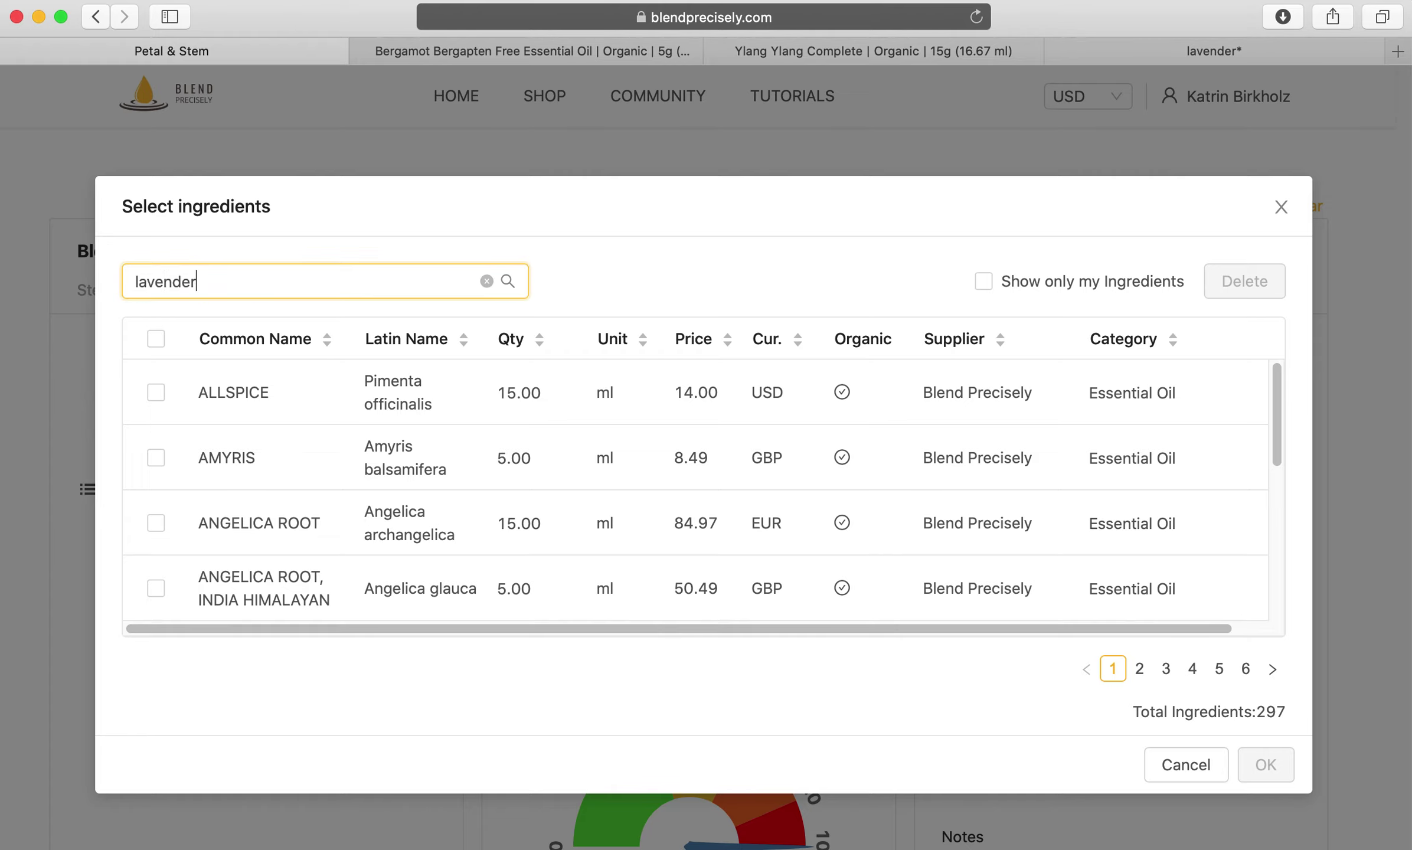
{"action": "key", "text": "Return"}
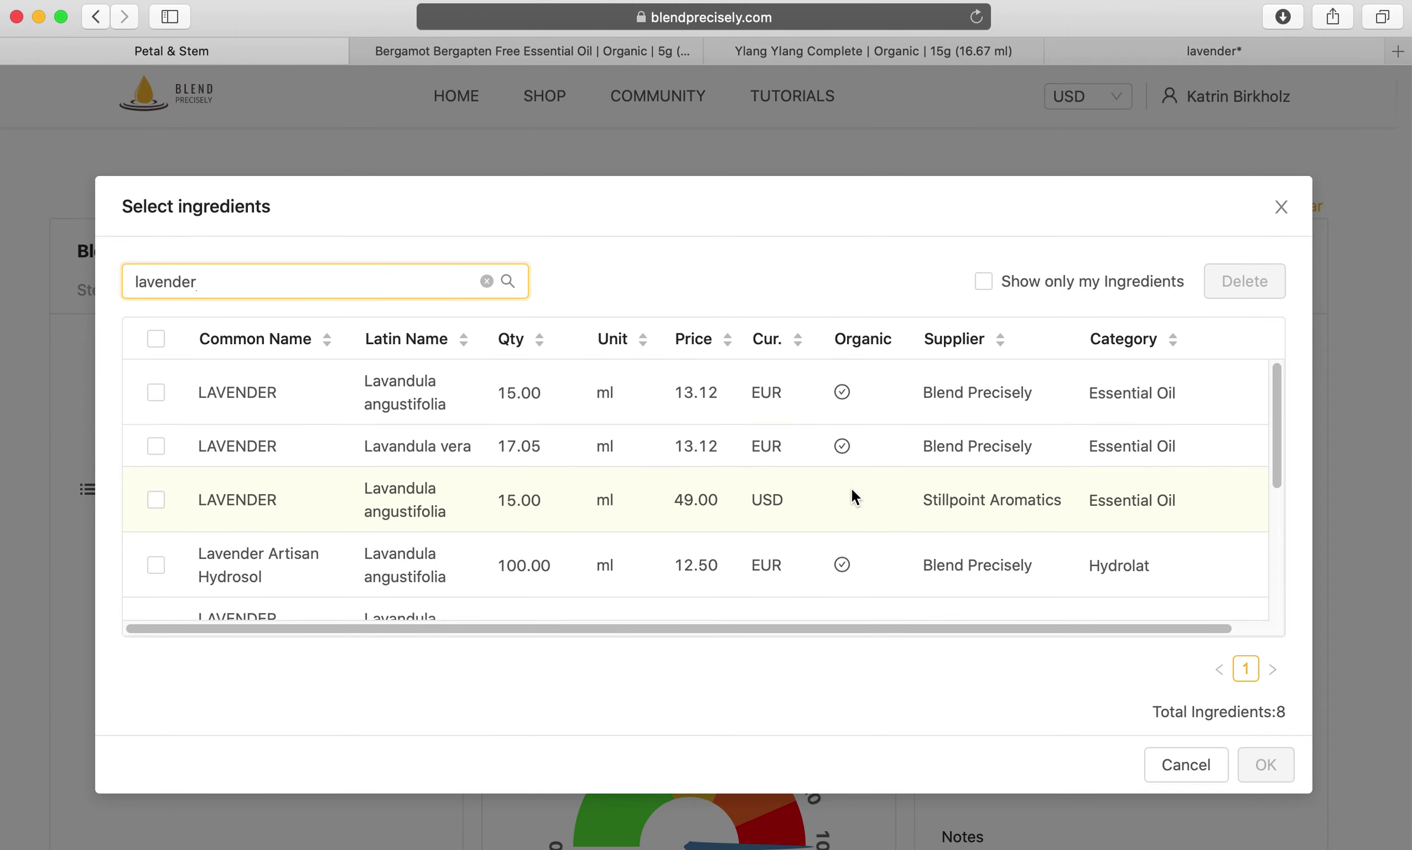
{"action": "scroll", "coordinate": [850, 494], "scroll_direction": "down", "scroll_amount": 5}
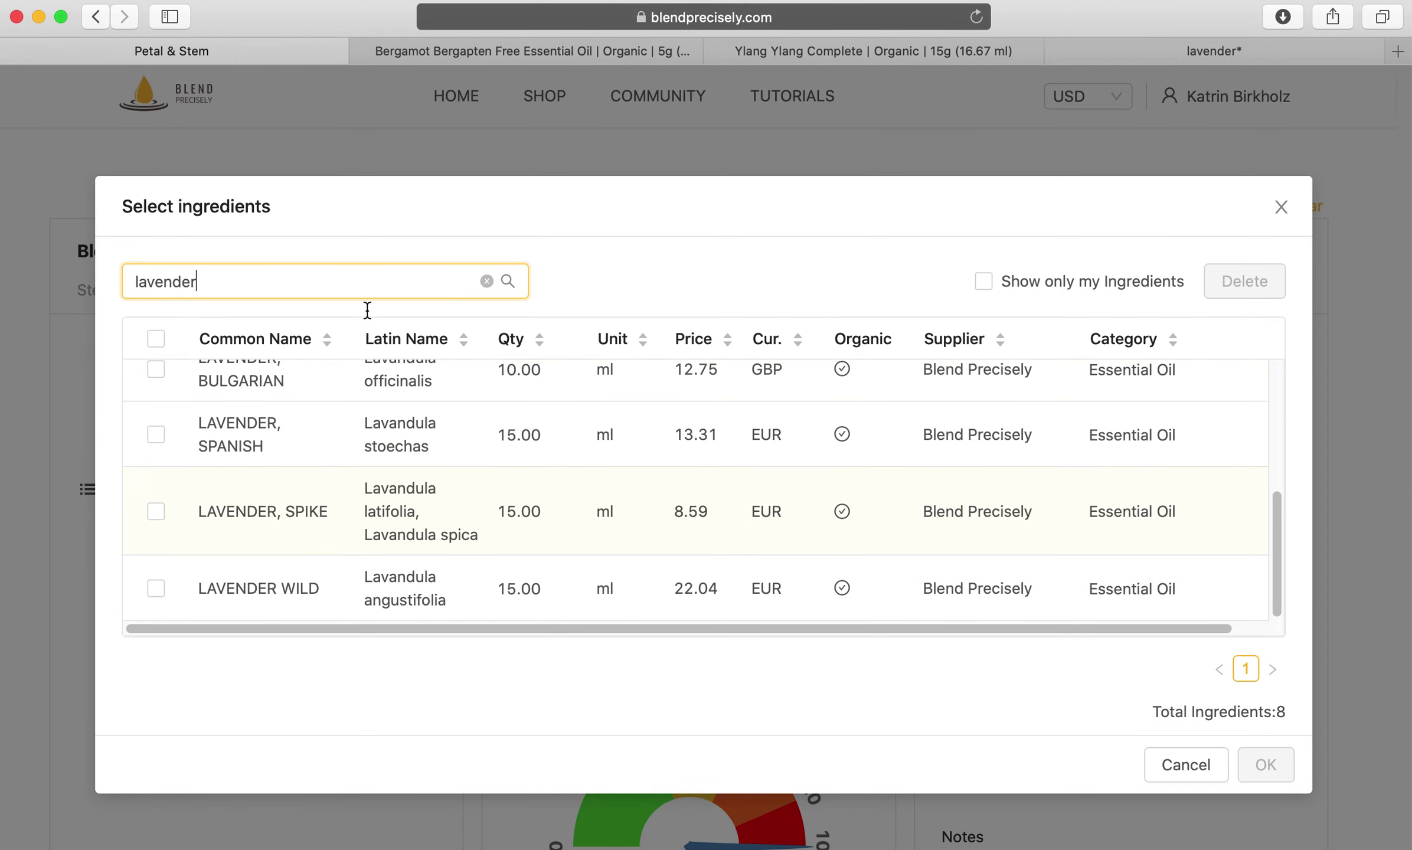
{"action": "scroll", "coordinate": [990, 557], "scroll_direction": "up", "scroll_amount": 5}
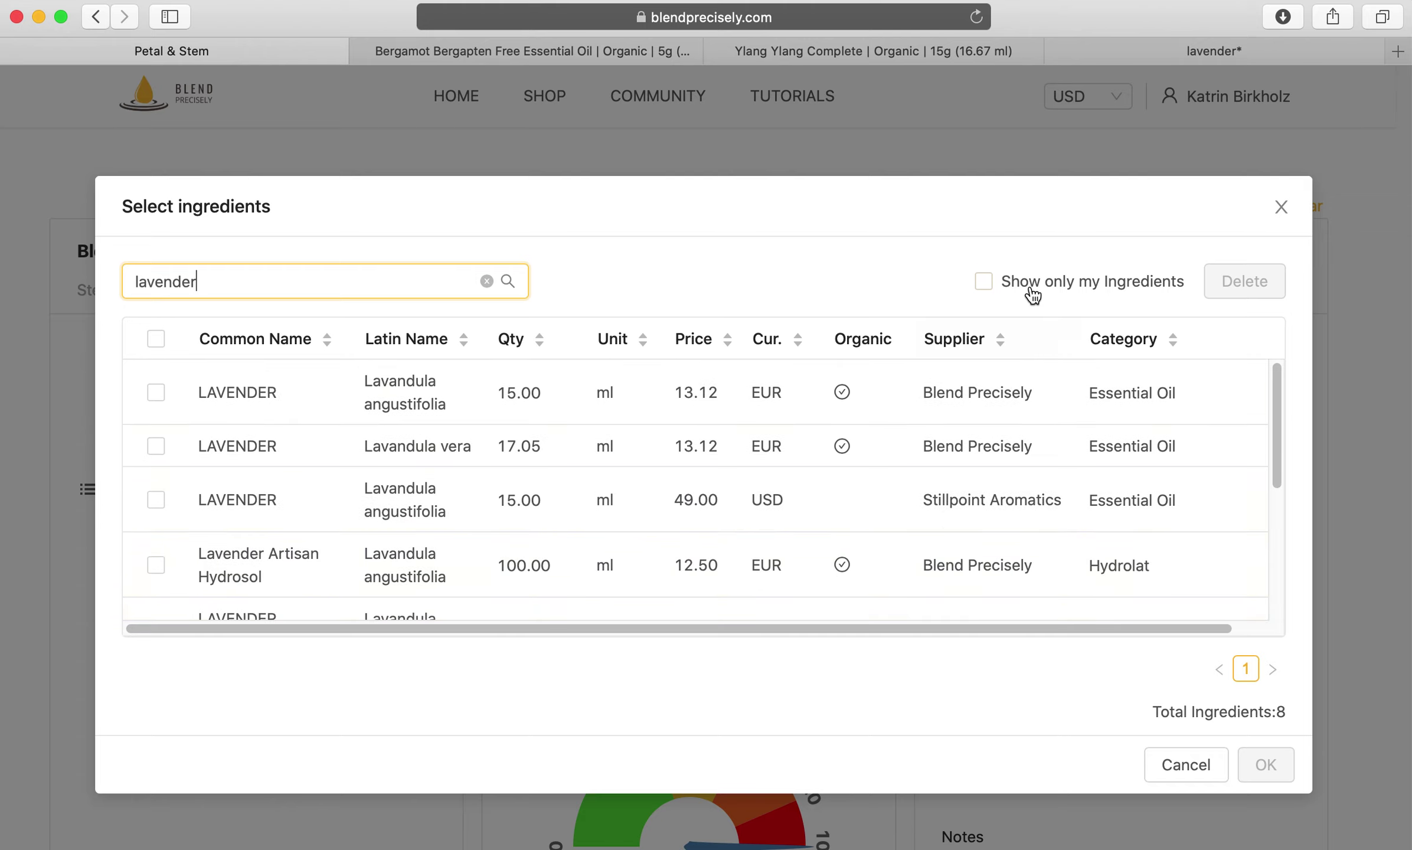
{"action": "left_click", "coordinate": [982, 282]}
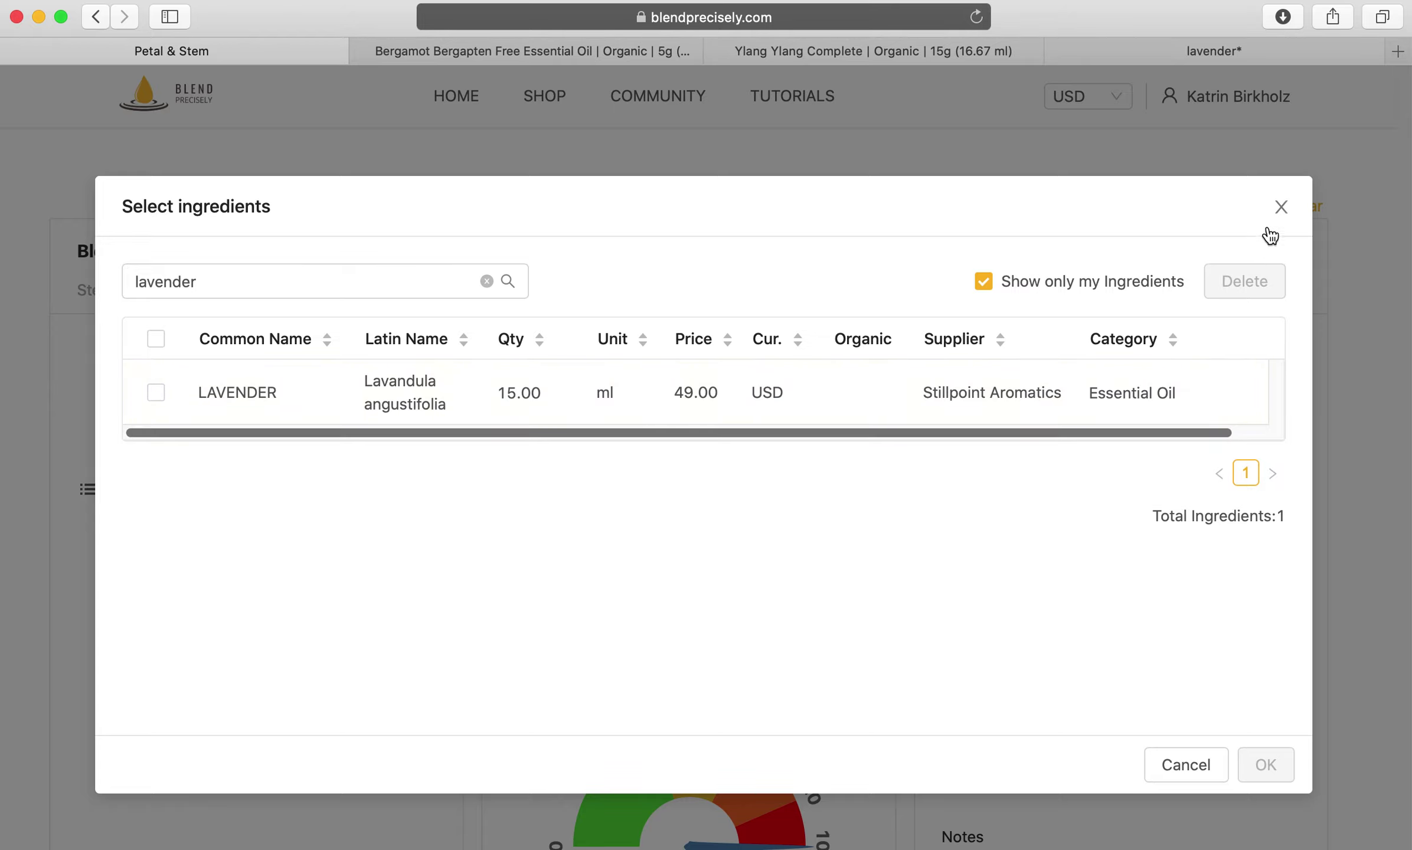
{"action": "left_click", "coordinate": [1279, 208]}
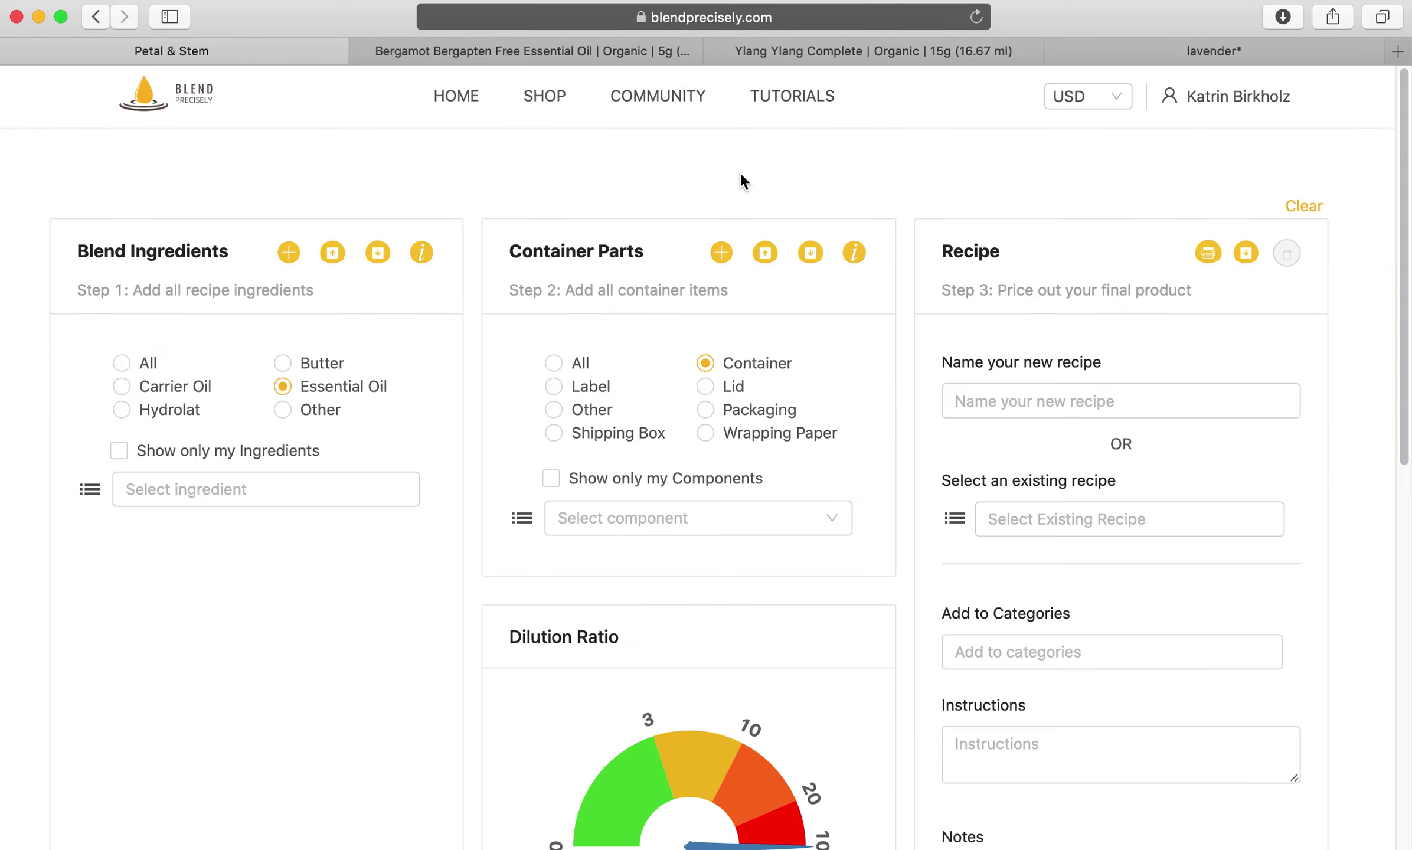
{"action": "left_click", "coordinate": [334, 254]}
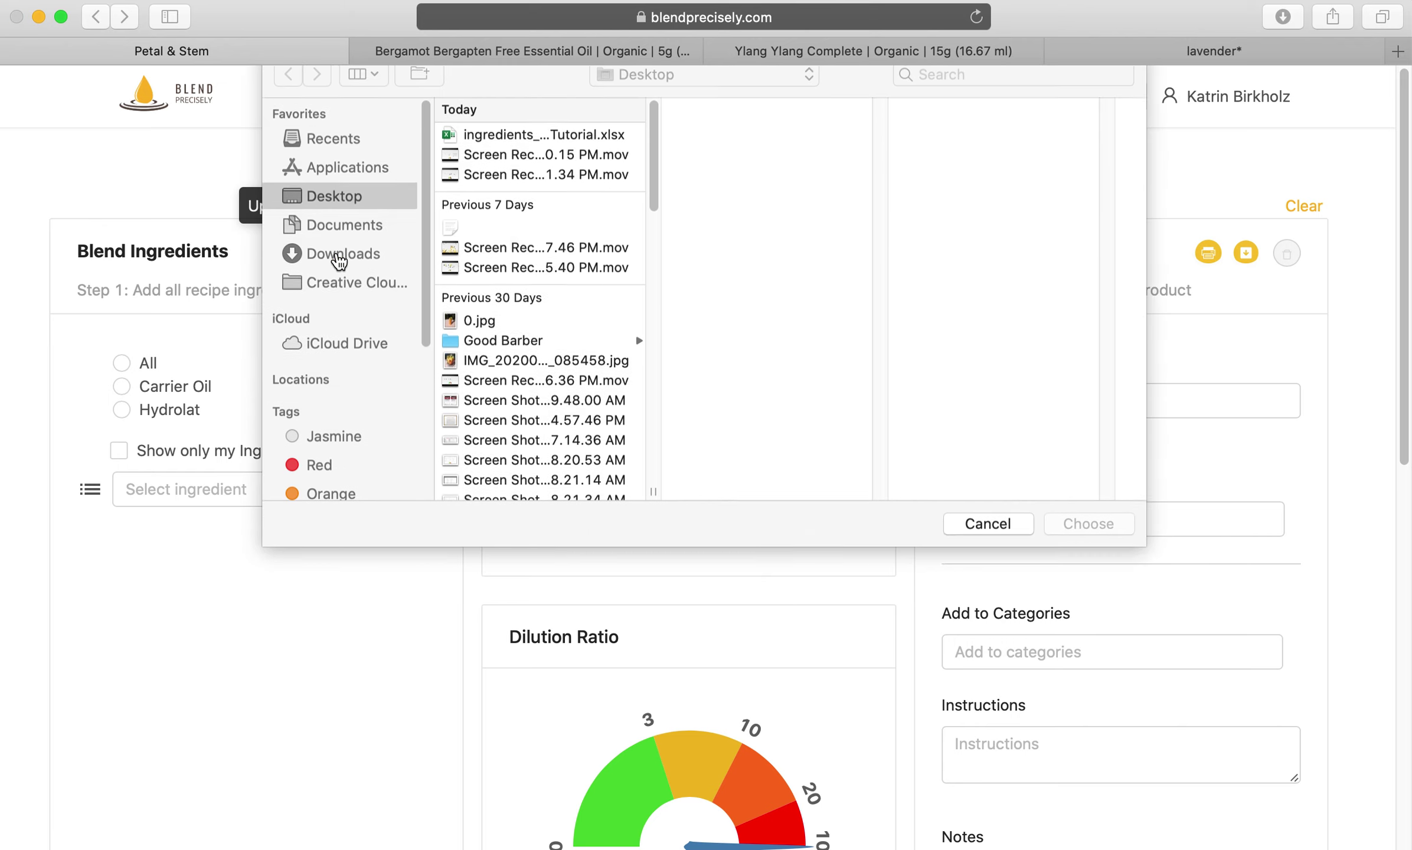
Upload the ingredients Tutorial .xlsx from the Desktop and reopen the ingredient picker.
{"action": "left_click", "coordinate": [555, 149]}
{"action": "left_click", "coordinate": [1115, 547]}
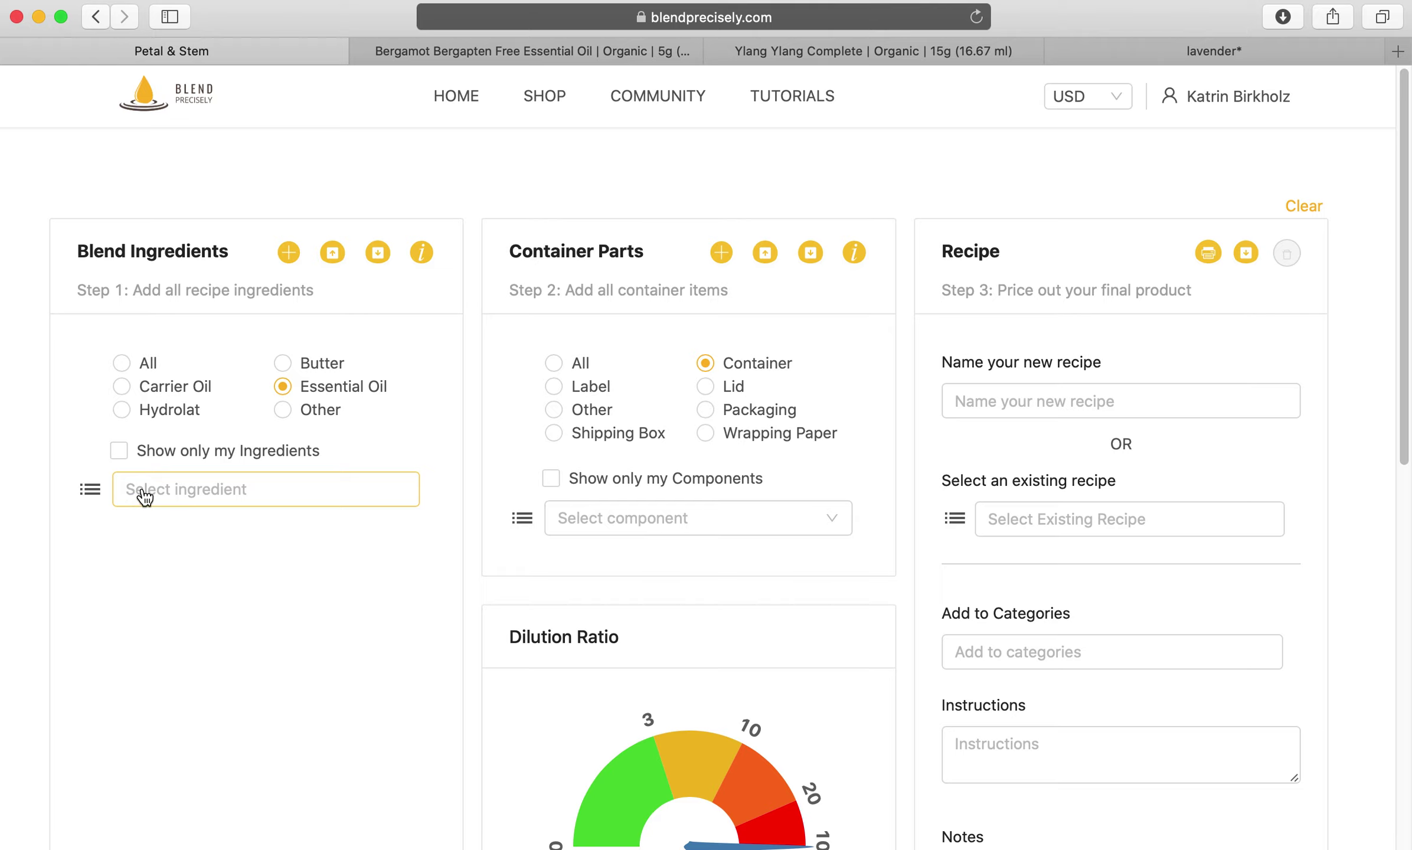
{"action": "left_click", "coordinate": [94, 492]}
Search 'lavender' with and without Show only my Ingredients, confirming Aromatics at 17.99 USD.
{"action": "left_click", "coordinate": [984, 283]}
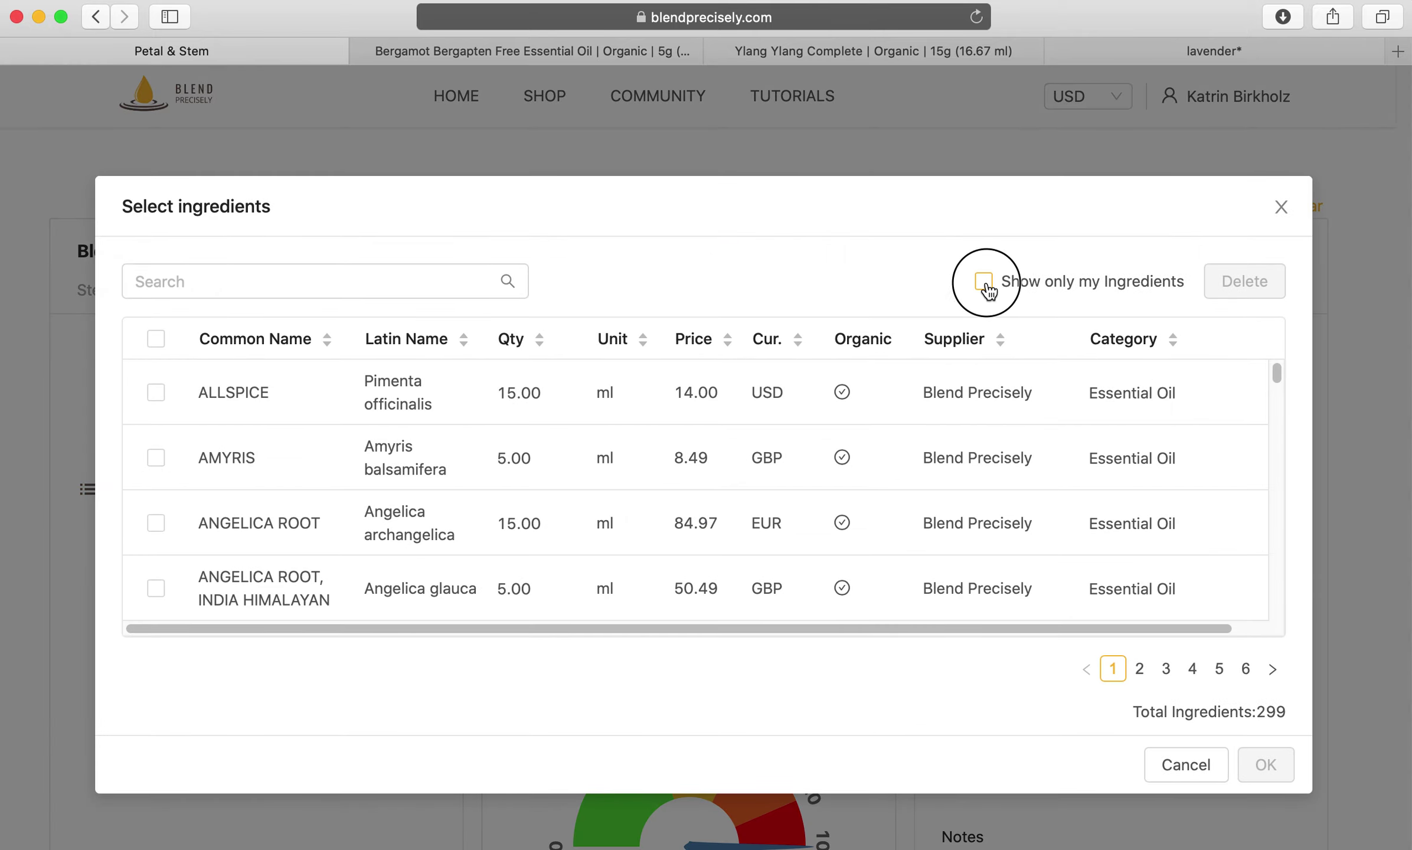
{"action": "left_click", "coordinate": [344, 281]}
{"action": "type", "text": "lavende"}
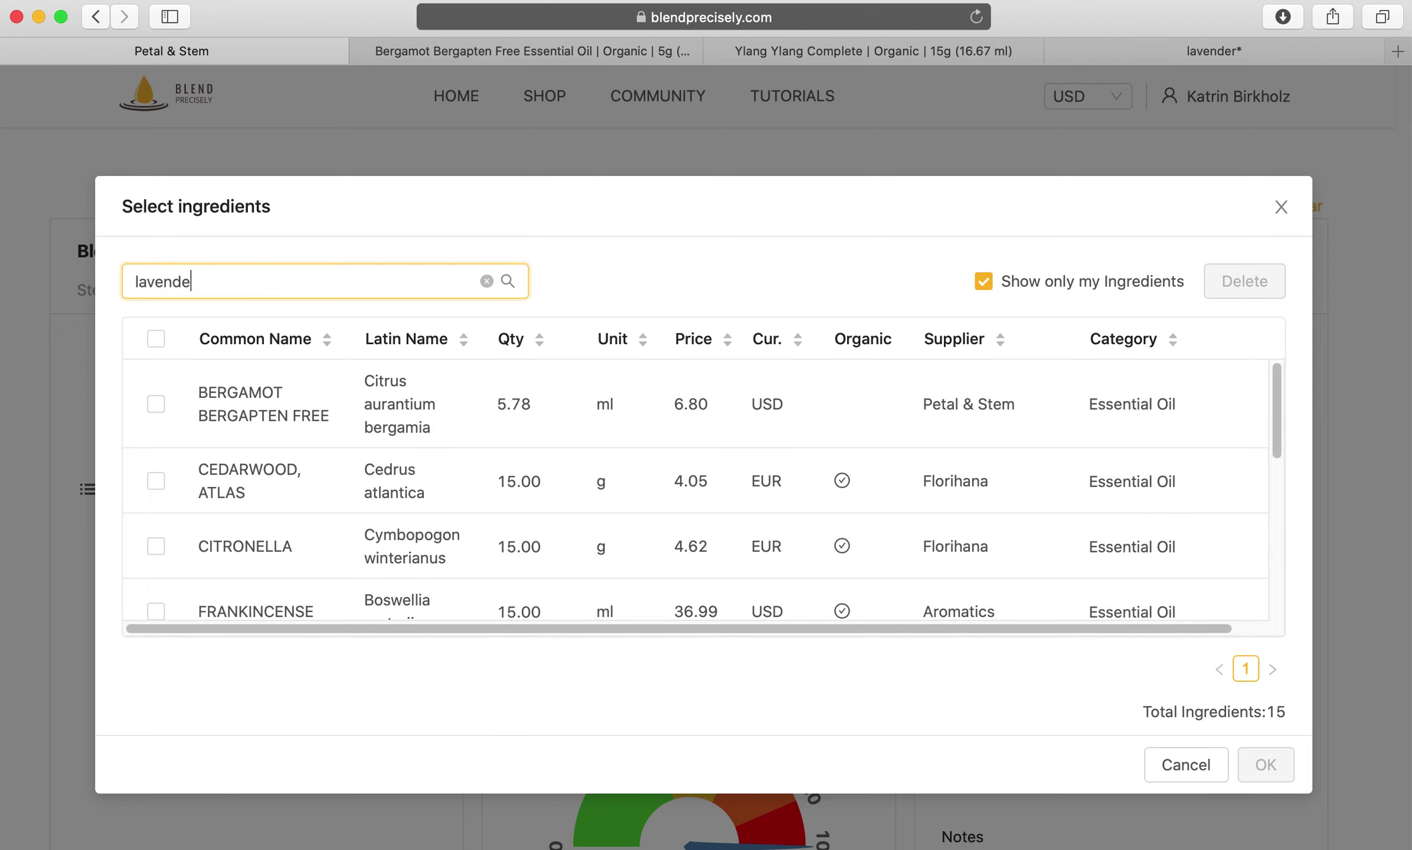
{"action": "type", "text": "r"}
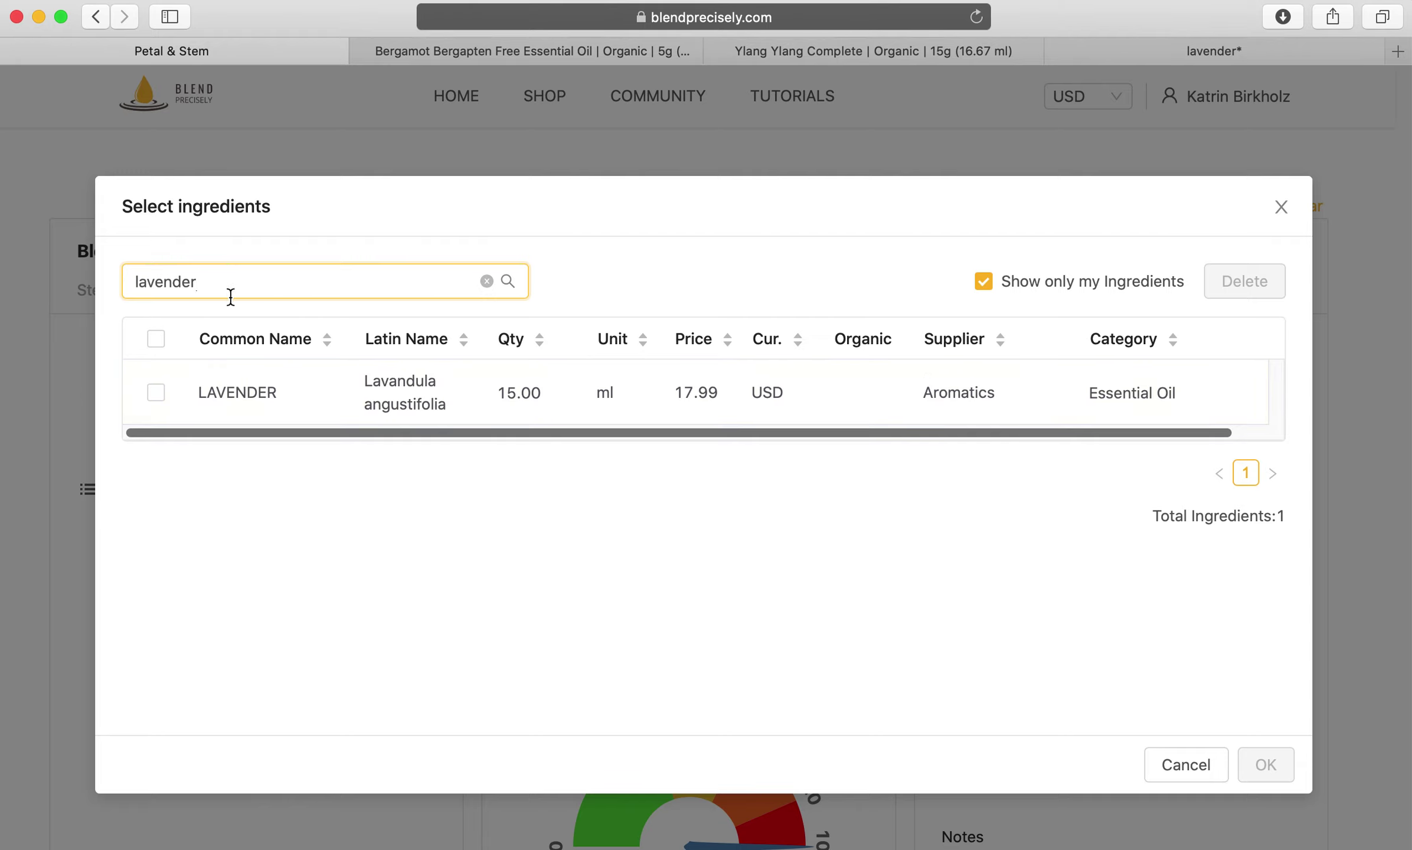
{"action": "left_click", "coordinate": [985, 282]}
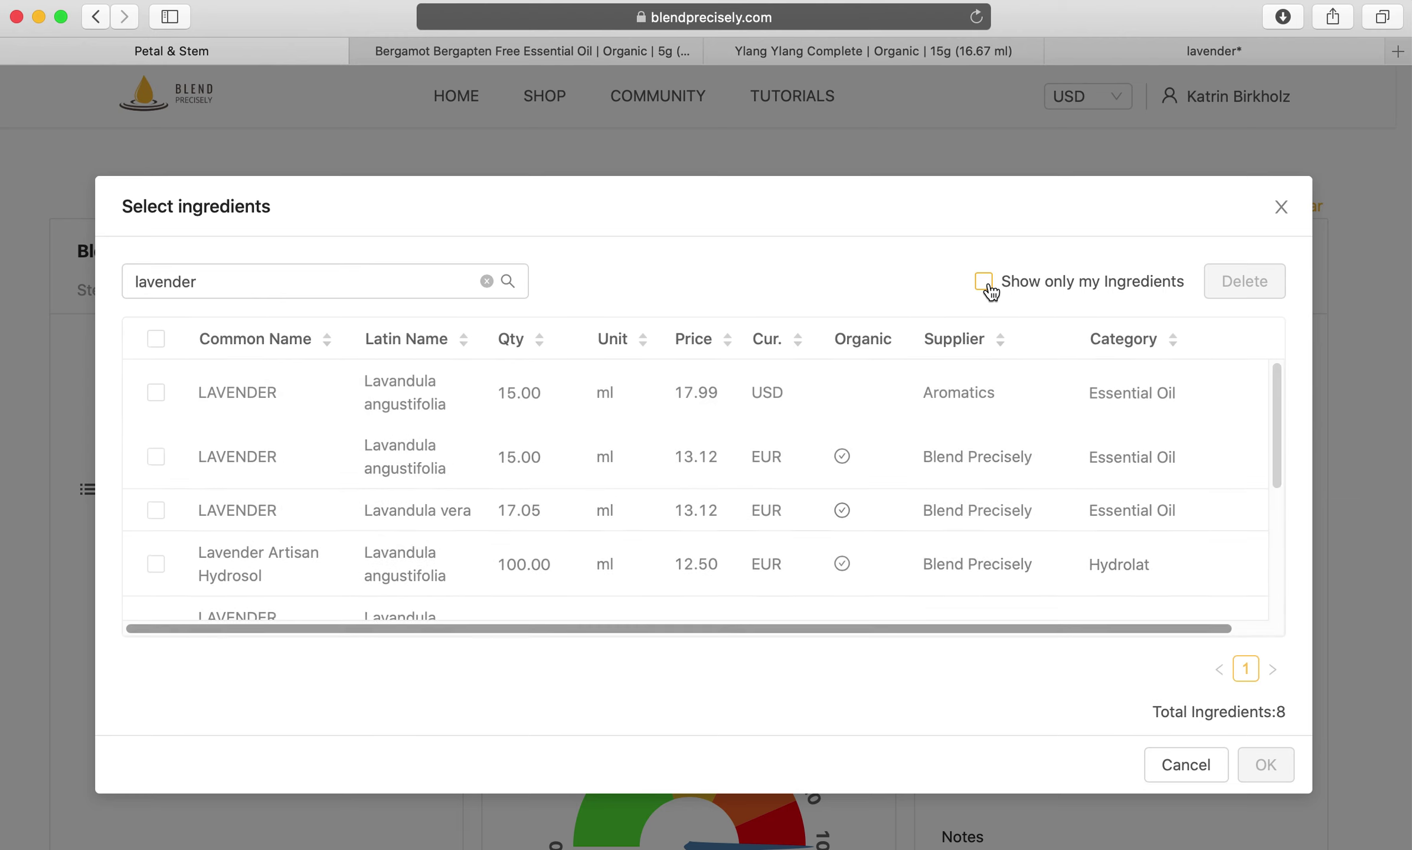
Search 'ylang' to check Ylang Ylang Complete from Petal & Stem at 11.70 USD, then cancel.
{"action": "left_click_drag", "start_coordinate": [221, 281], "coordinate": [95, 270]}
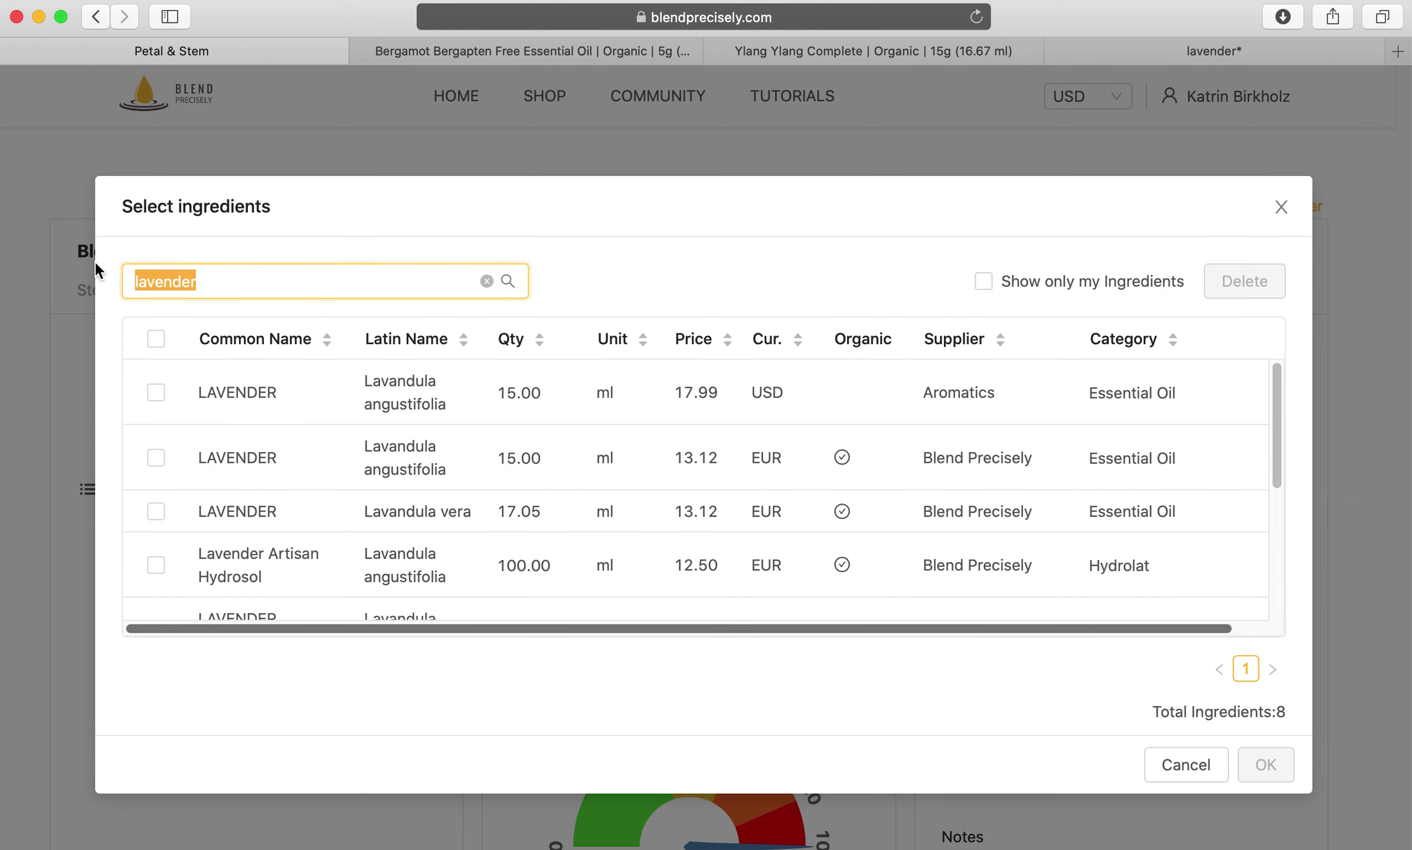
{"action": "type", "text": "ylang"}
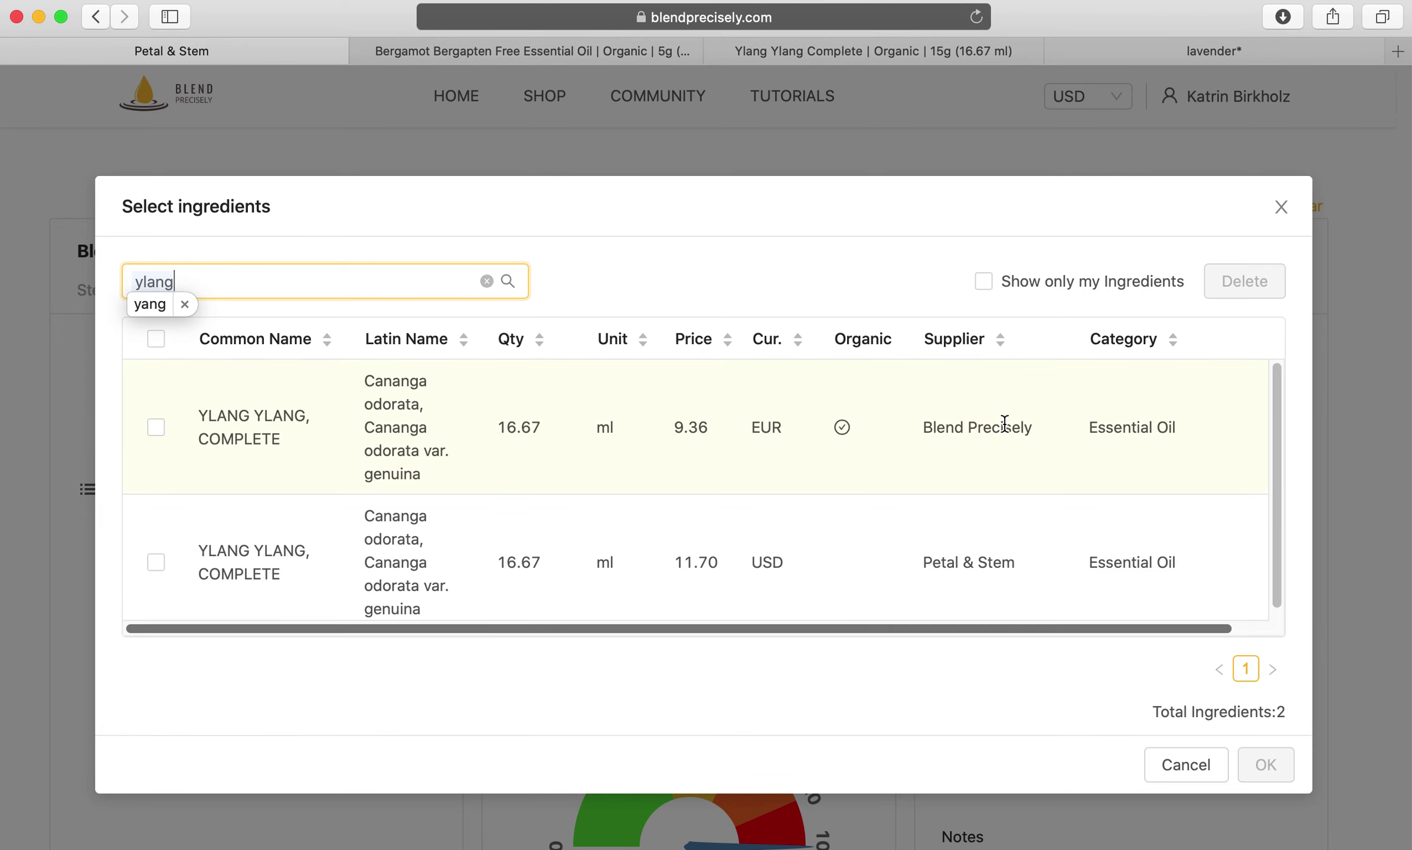
{"action": "scroll", "coordinate": [982, 463], "scroll_direction": "down", "scroll_amount": 1}
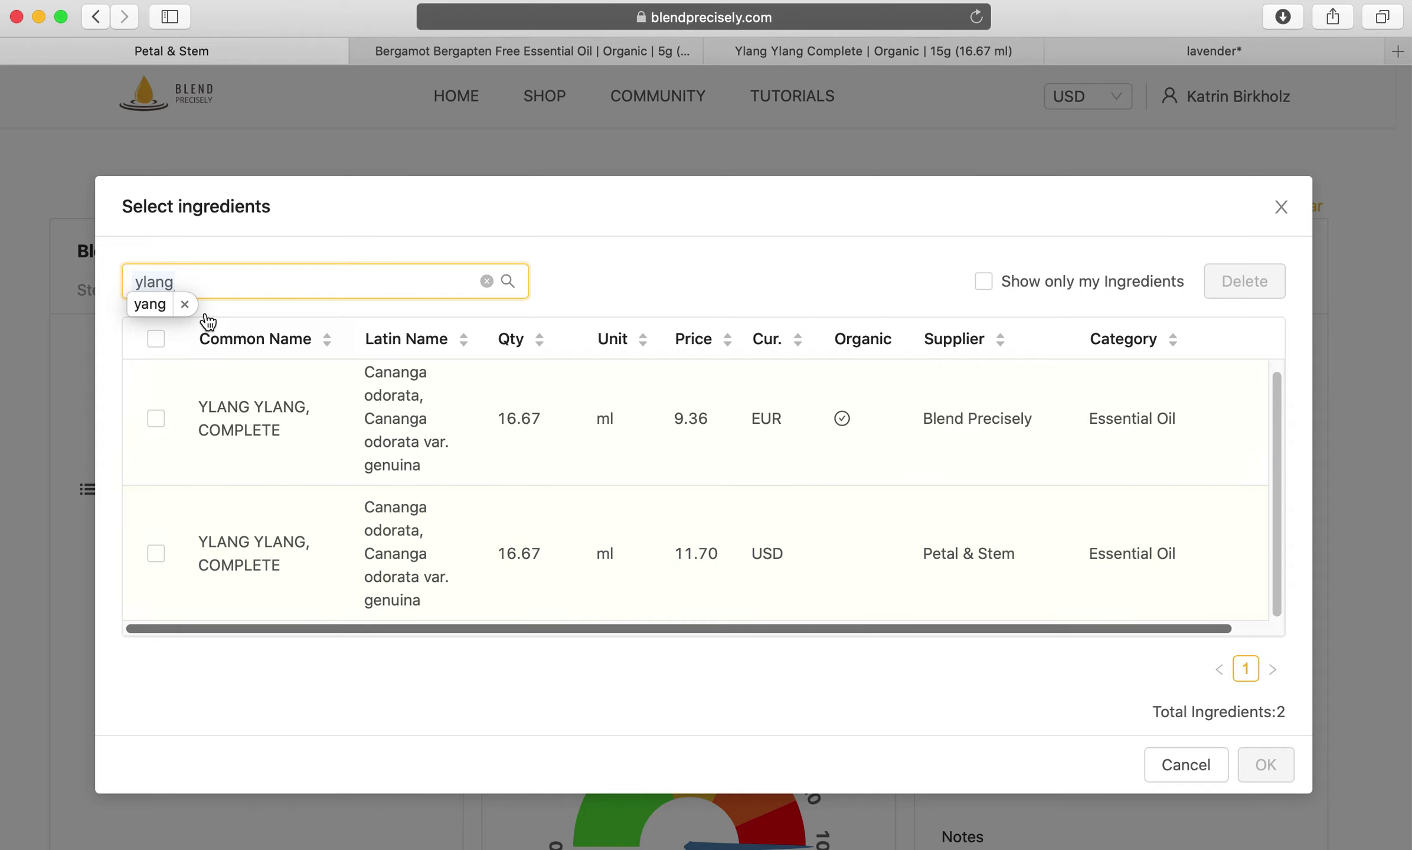
{"action": "left_click", "coordinate": [185, 303]}
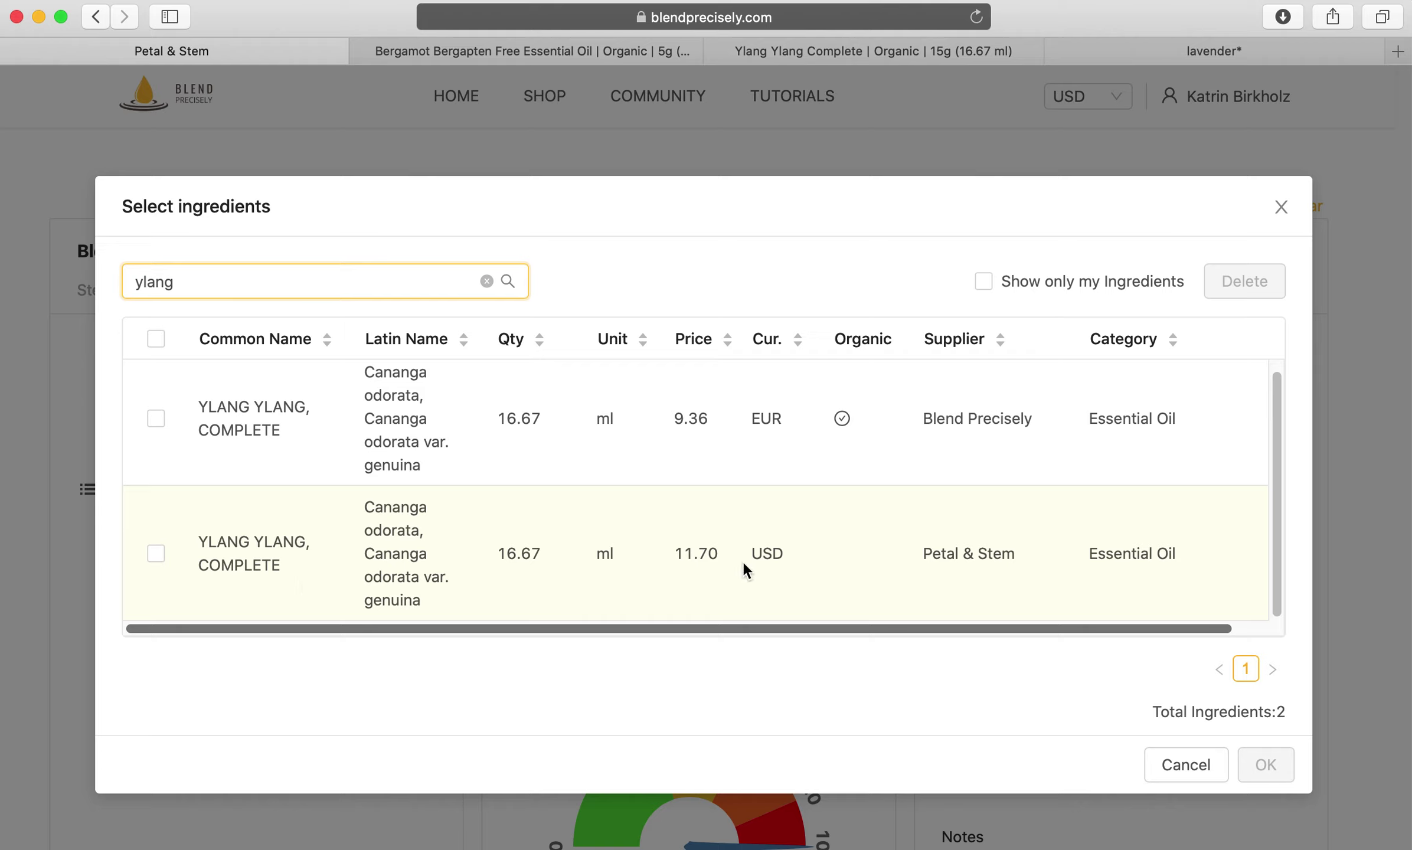
{"action": "key", "text": "super+Tab"}
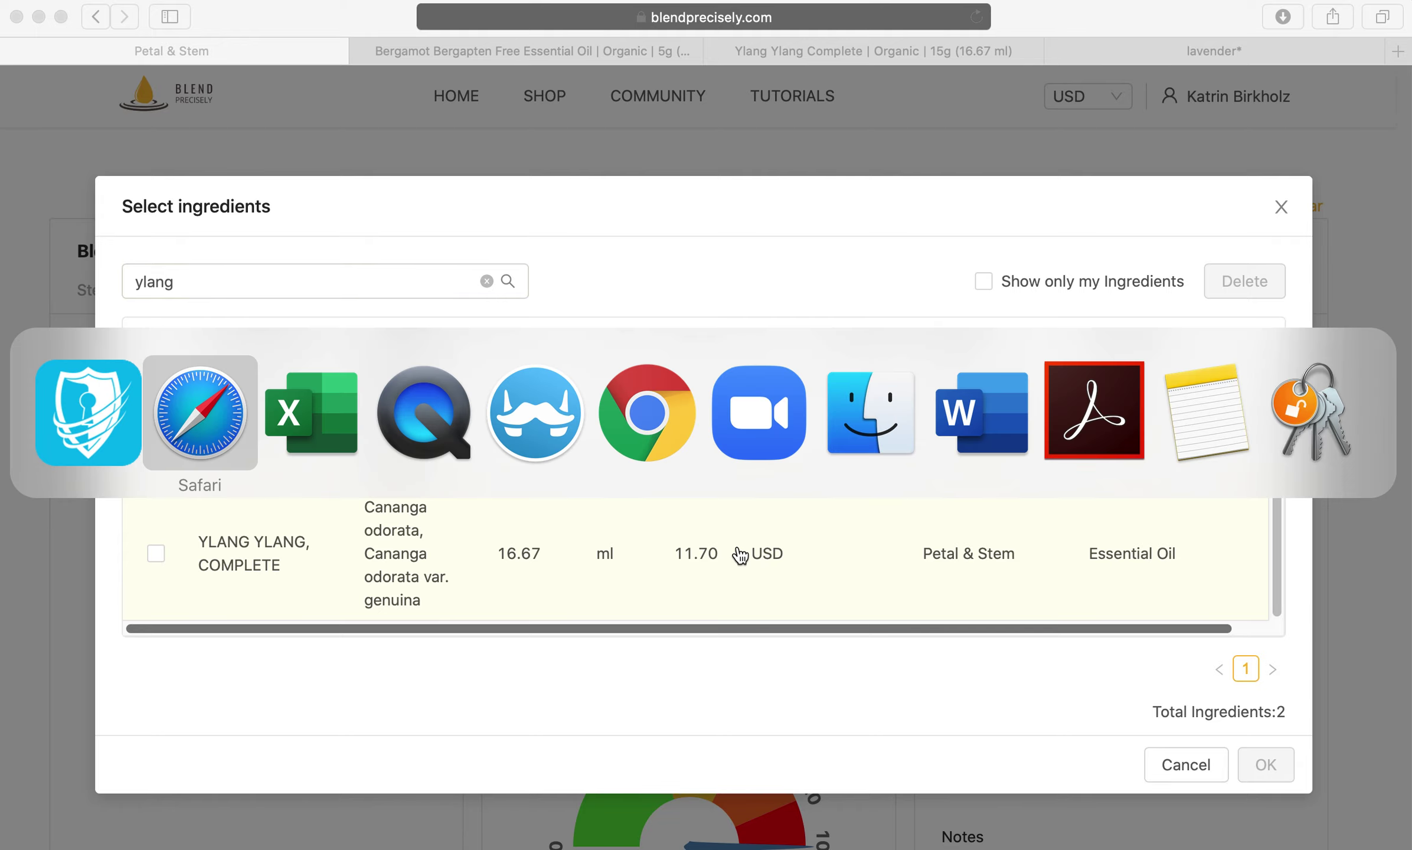
{"action": "left_click", "coordinate": [1185, 765]}
View the Ylang Ylang Complete page ($11.70 for 16.67 ml), close the lavender tab, return to Blend Precisely.
{"action": "left_click", "coordinate": [767, 52]}
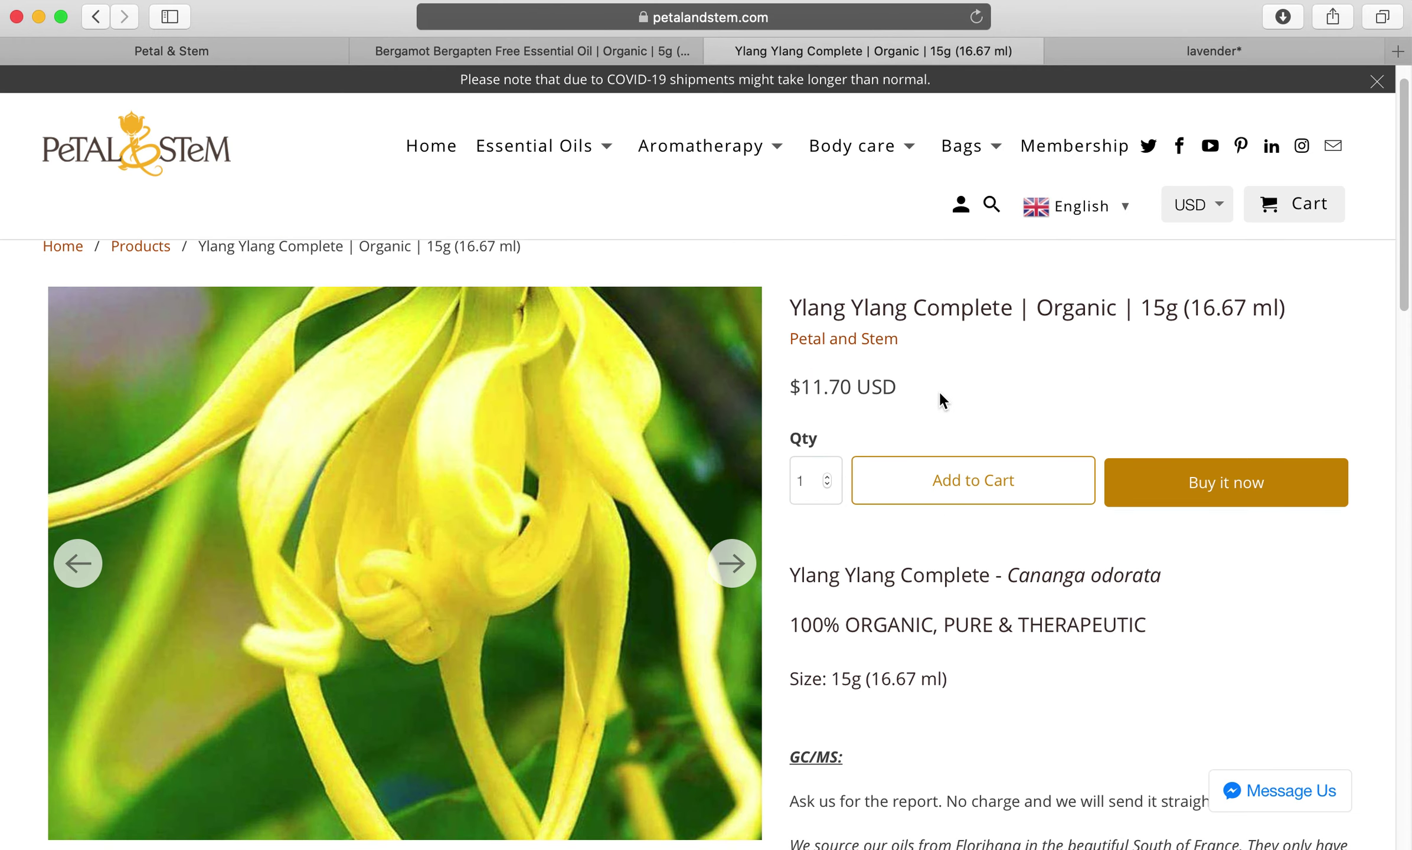
{"action": "left_click", "coordinate": [1064, 49]}
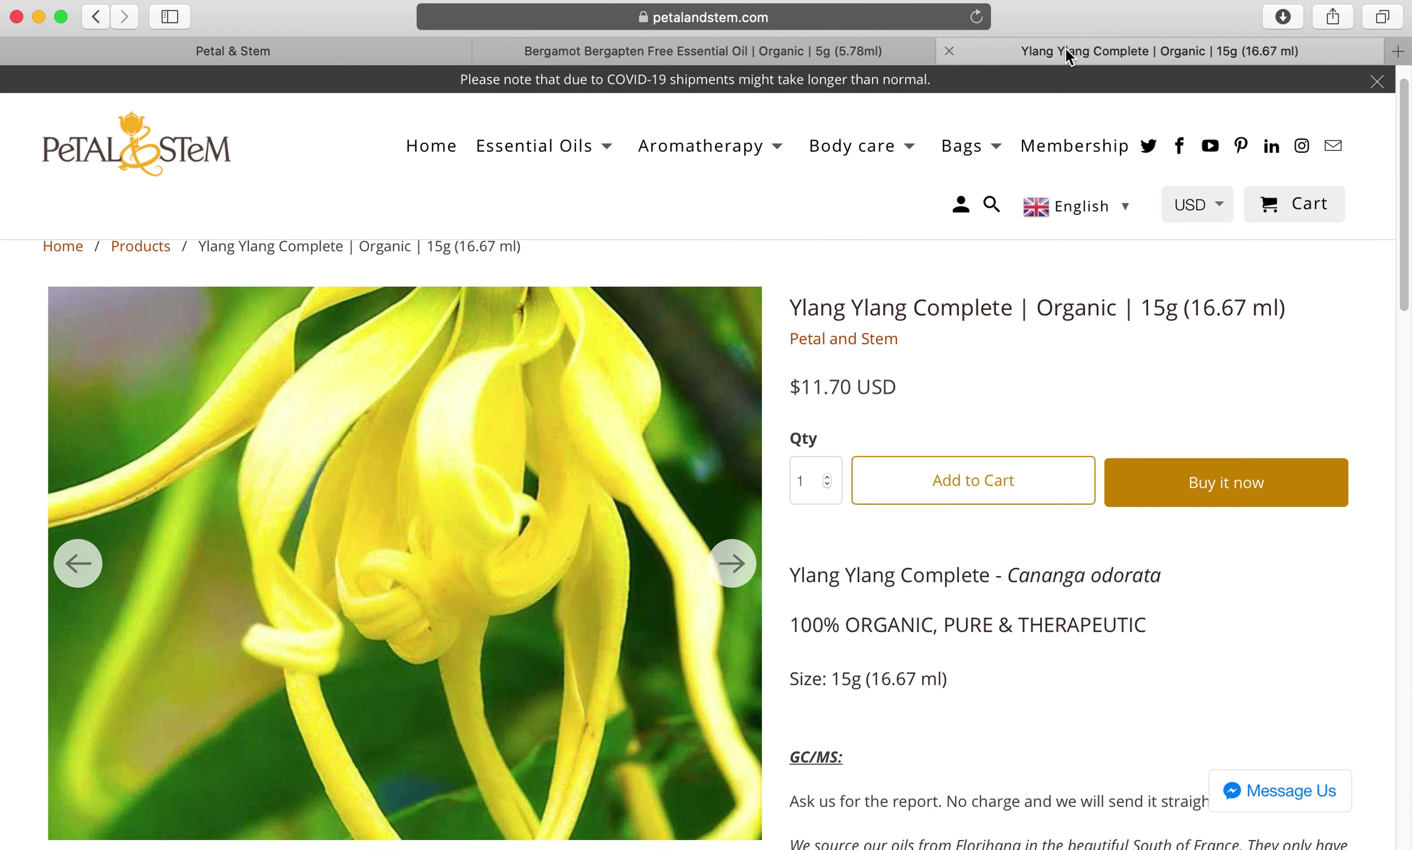
{"action": "left_click", "coordinate": [229, 49]}
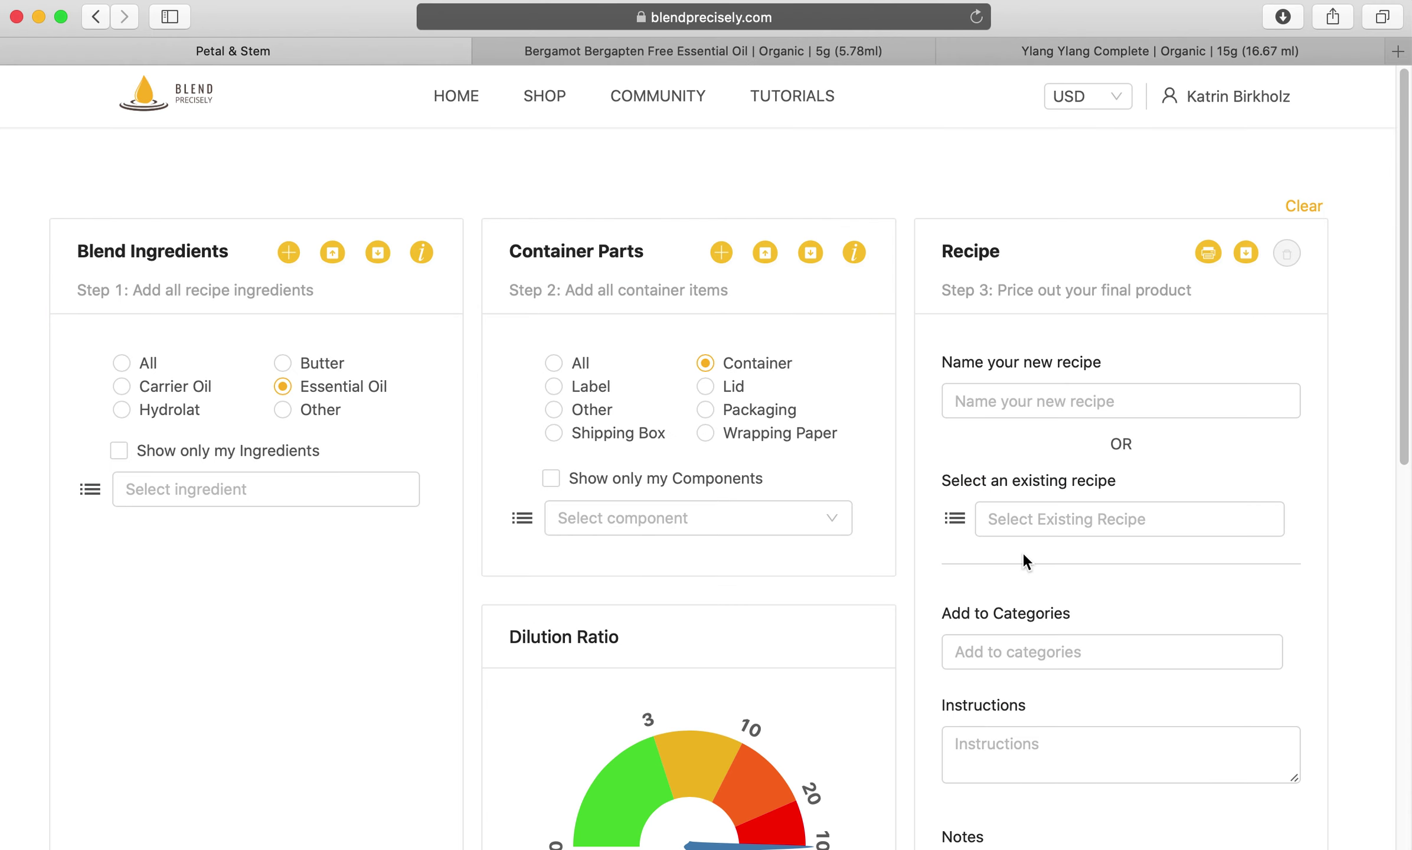
{"action": "left_click", "coordinate": [135, 498]}
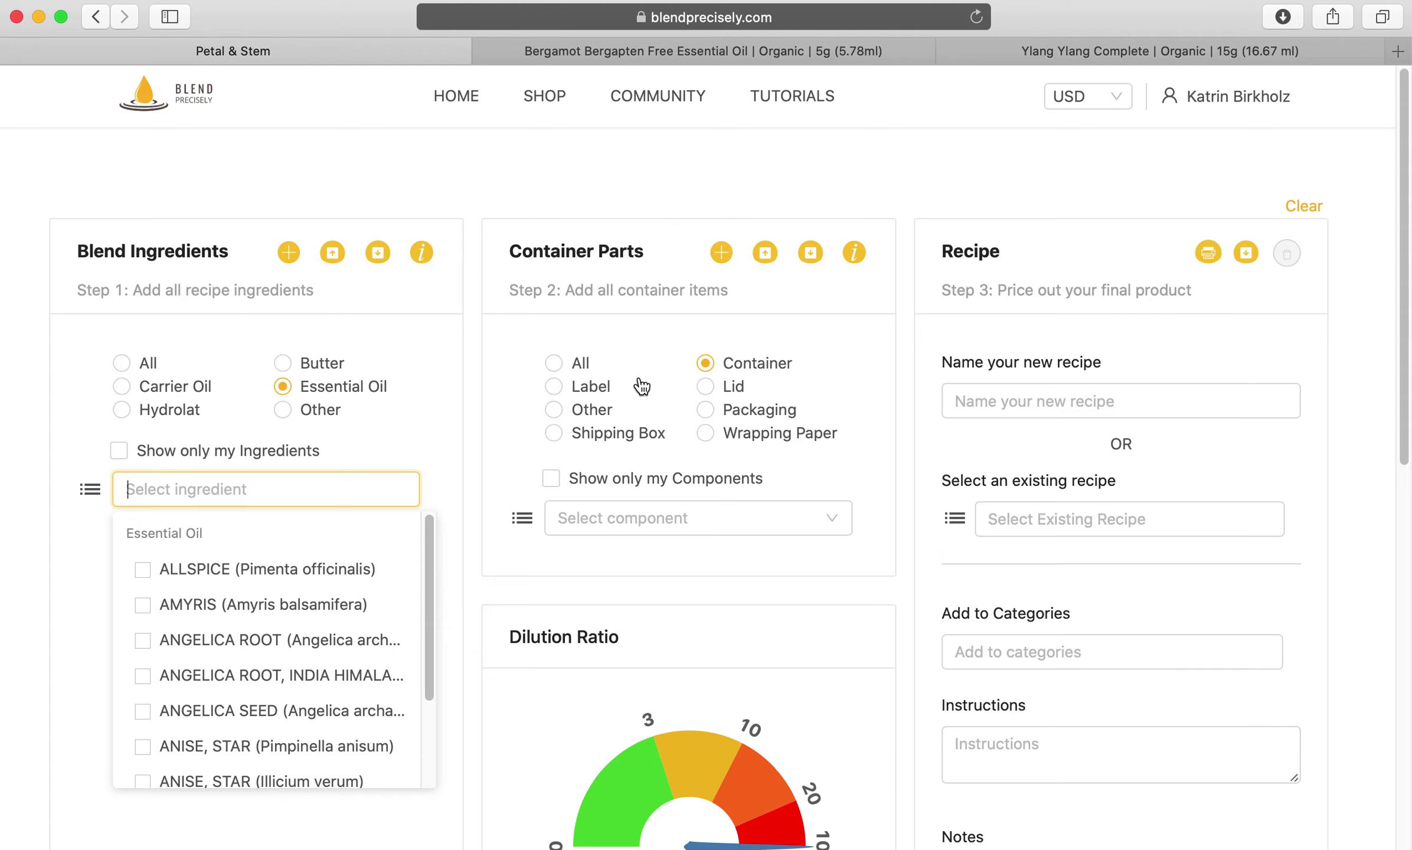
{"action": "left_click", "coordinate": [784, 304]}
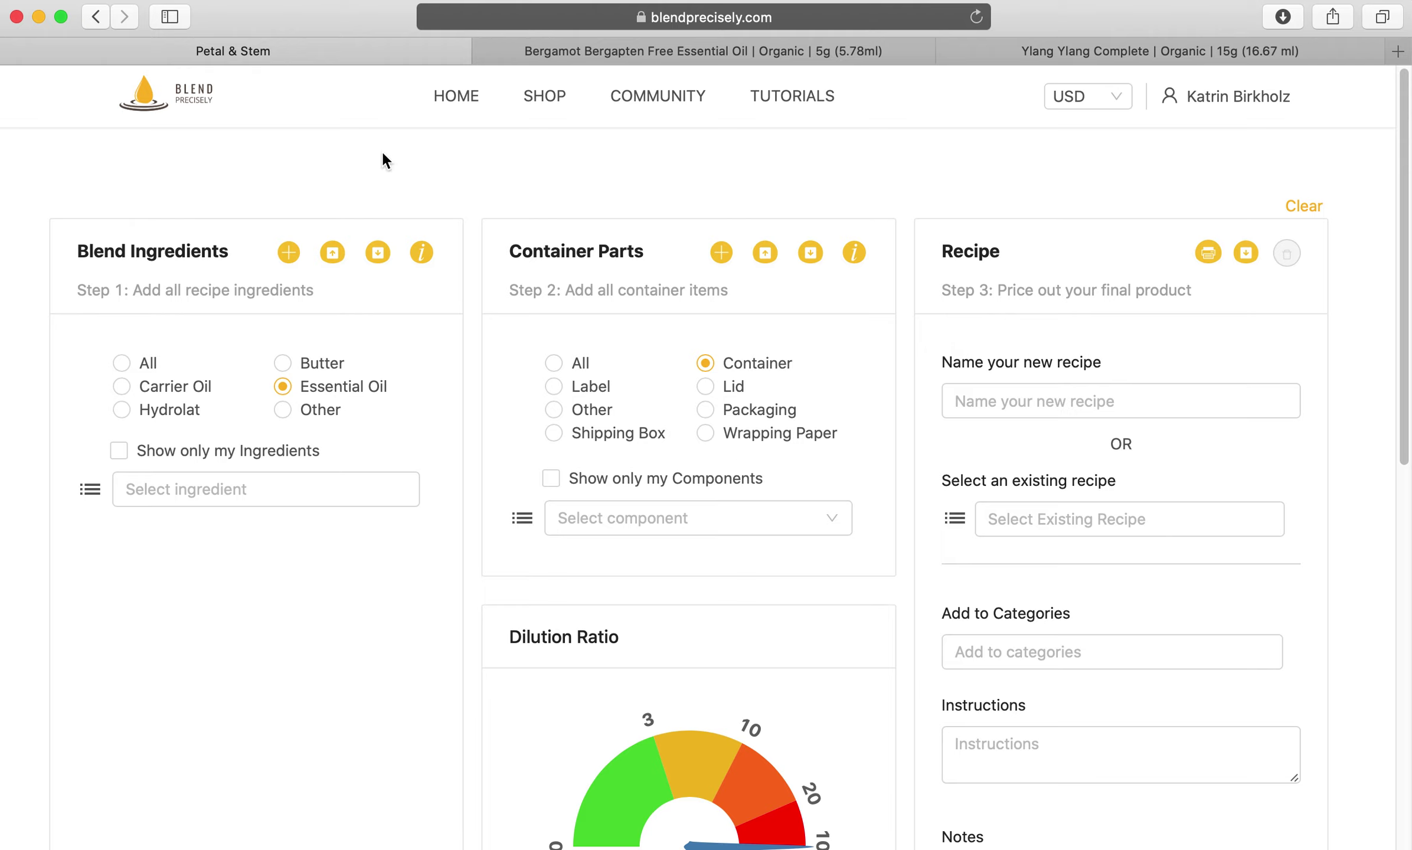
{"action": "left_click", "coordinate": [289, 254]}
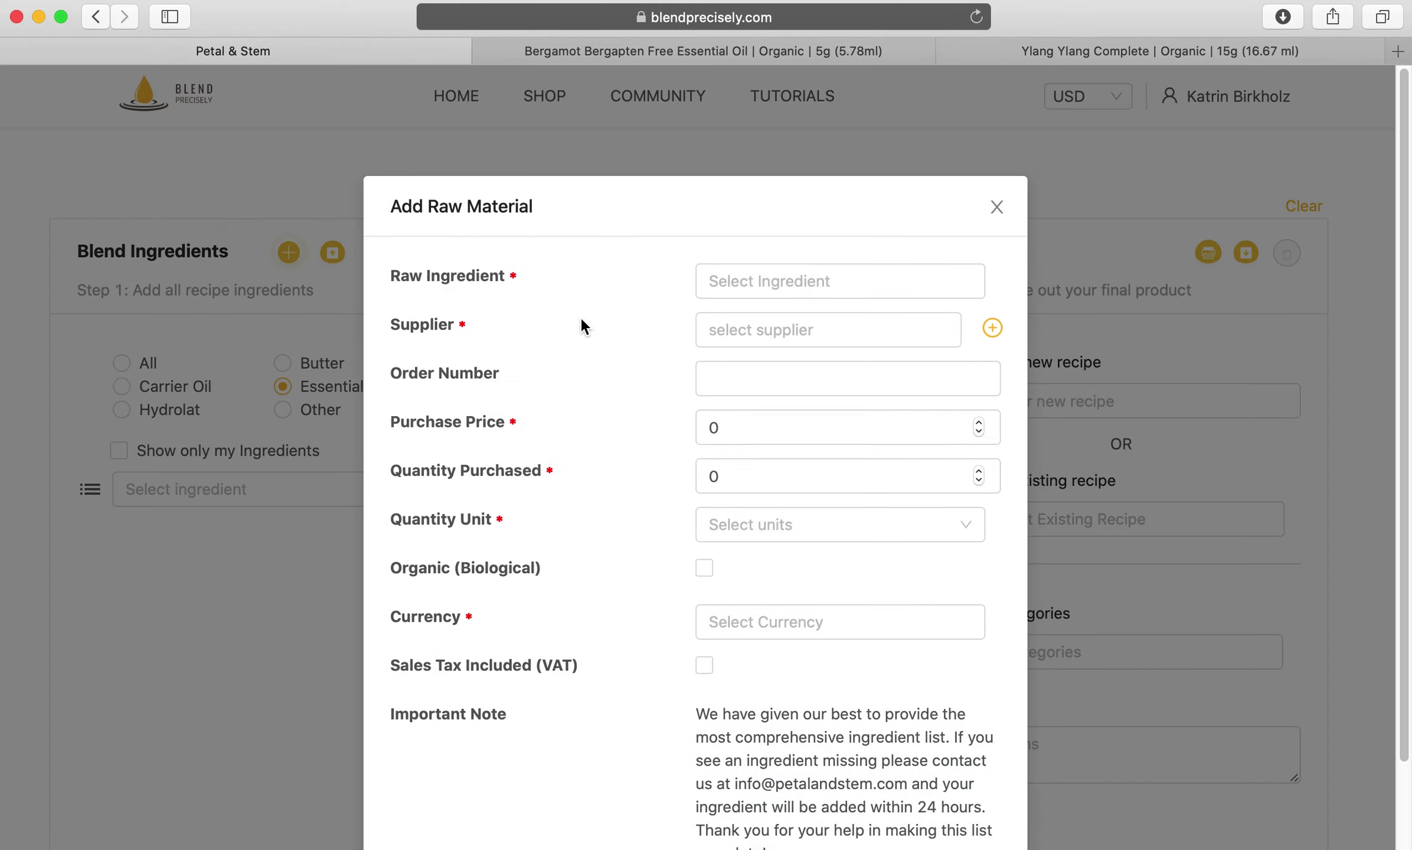
{"action": "left_click", "coordinate": [996, 208]}
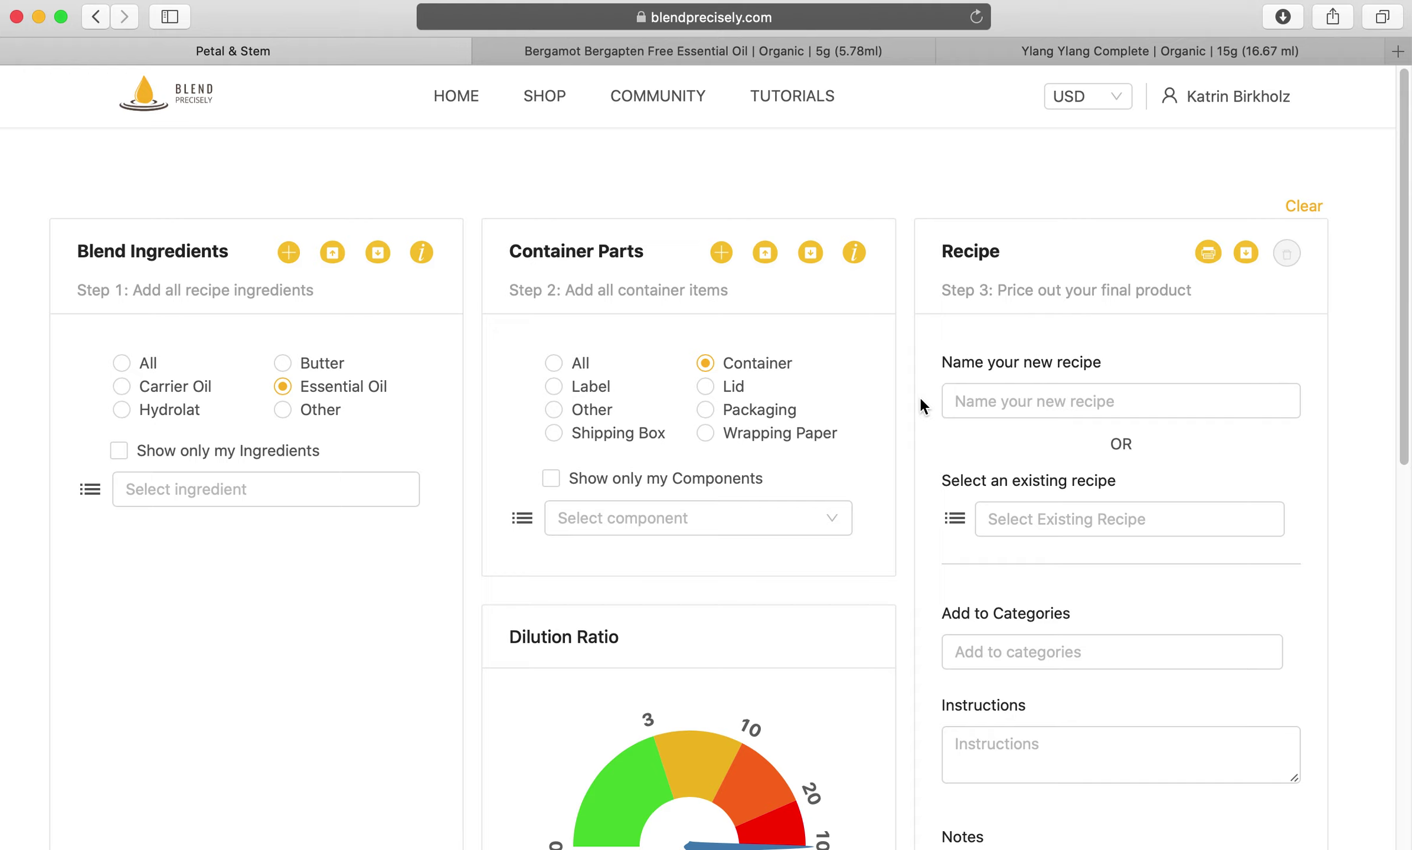